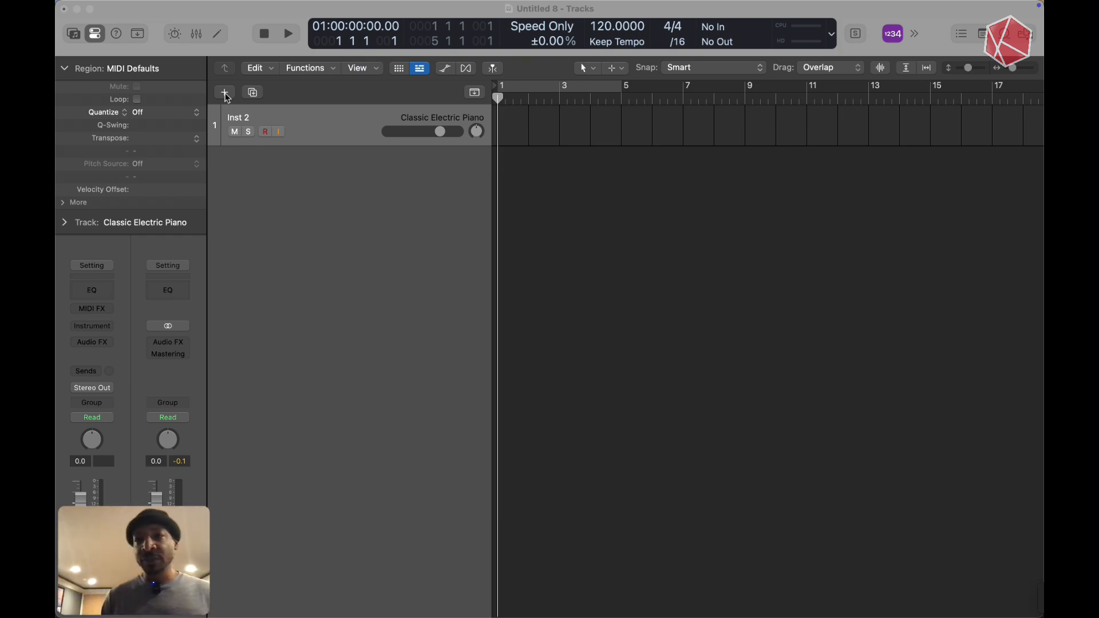
# Step: Create a new Session Player track with a Drummer in the Modern R&B style
pyautogui.click(225, 93)
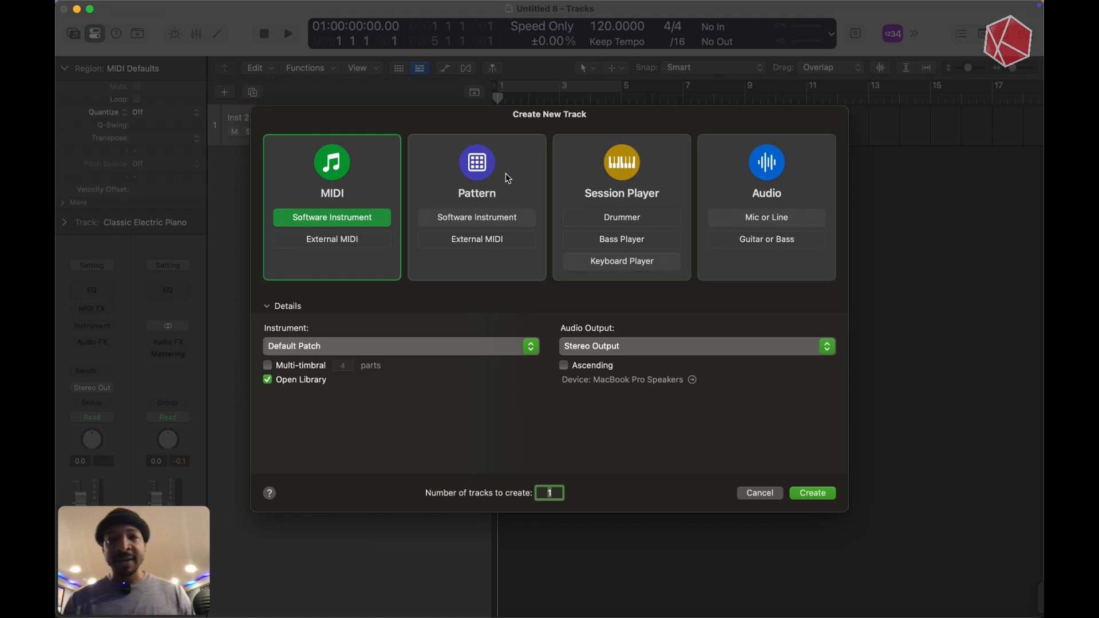
pyautogui.click(619, 194)
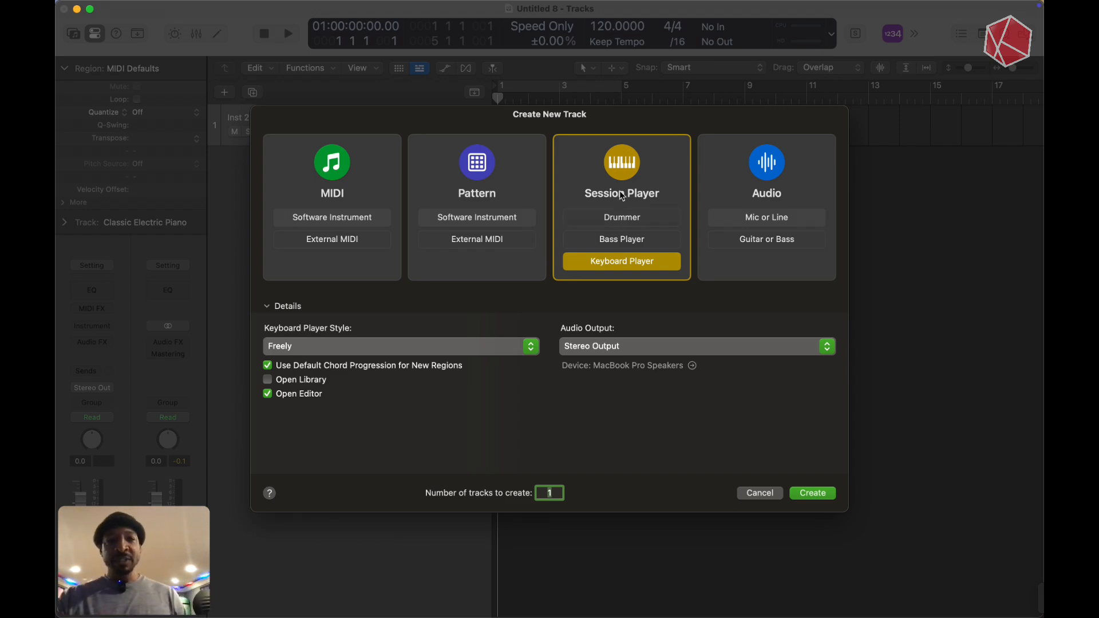
pyautogui.click(614, 220)
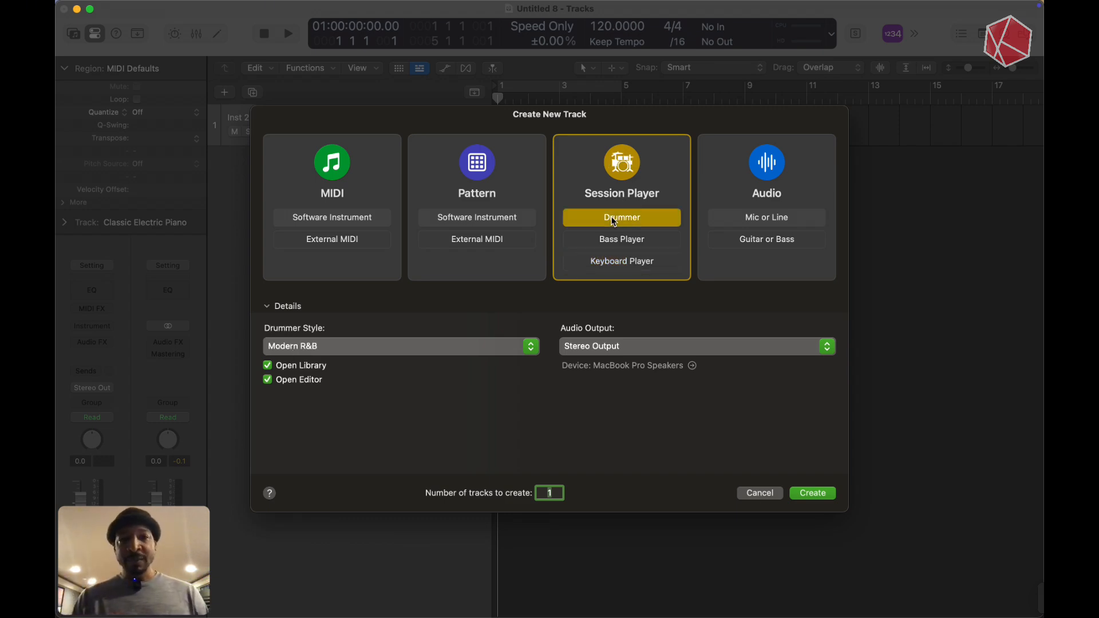
pyautogui.click(611, 239)
pyautogui.click(610, 261)
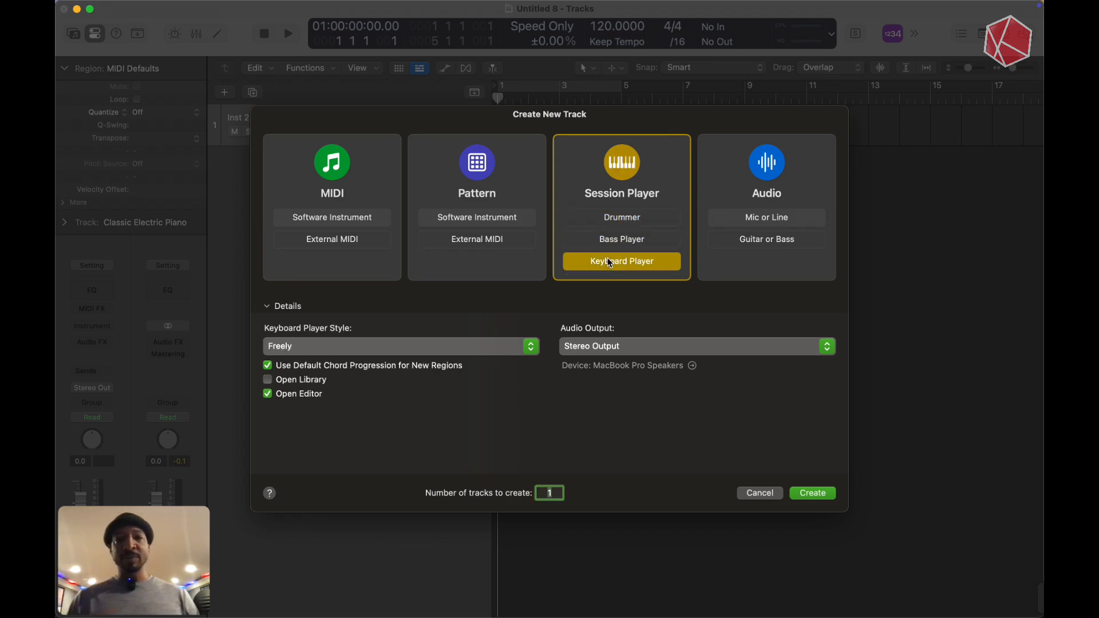
pyautogui.click(598, 219)
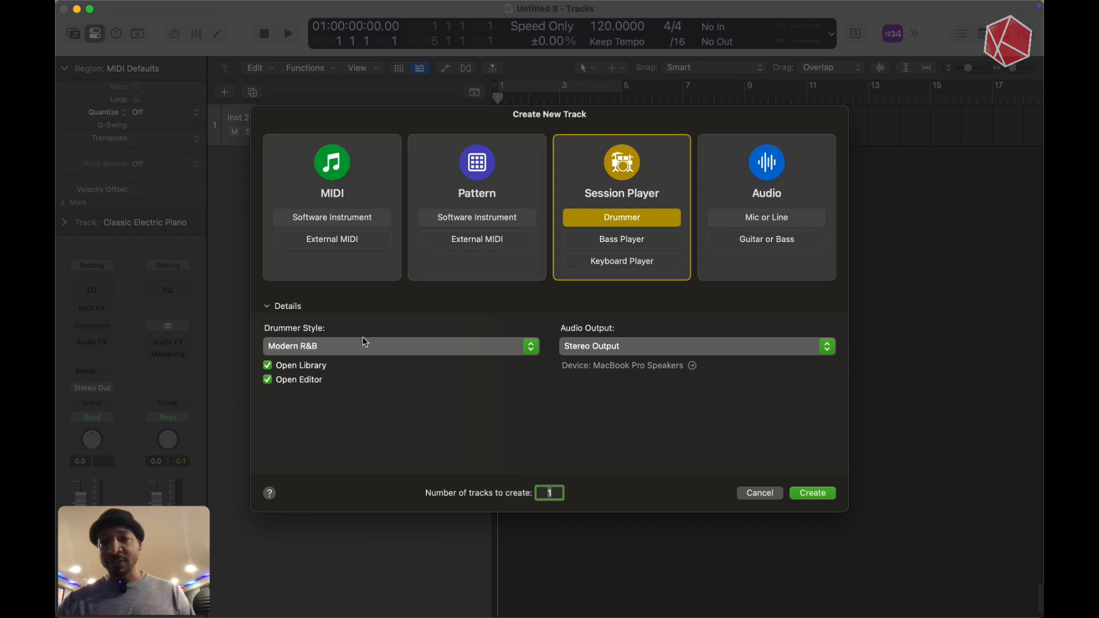
pyautogui.click(306, 352)
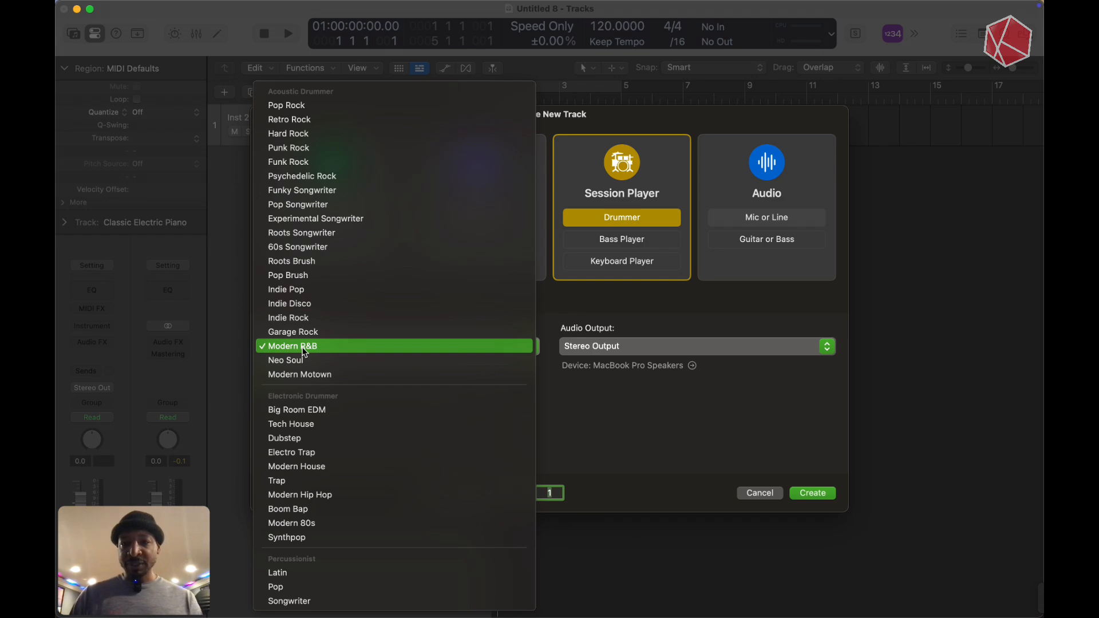
pyautogui.click(304, 353)
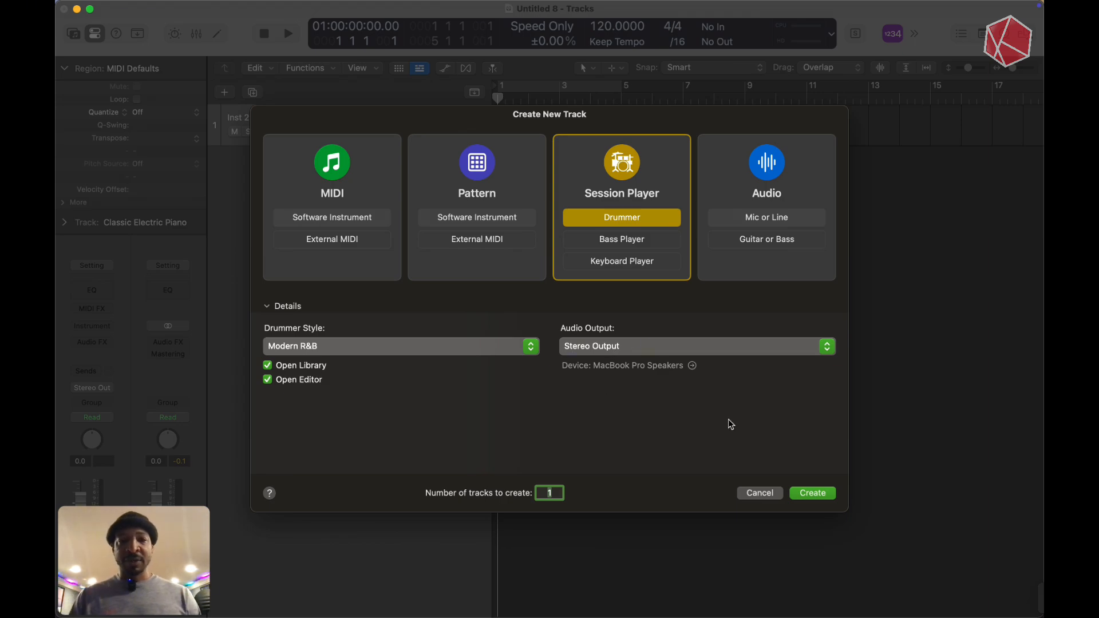
pyautogui.click(813, 494)
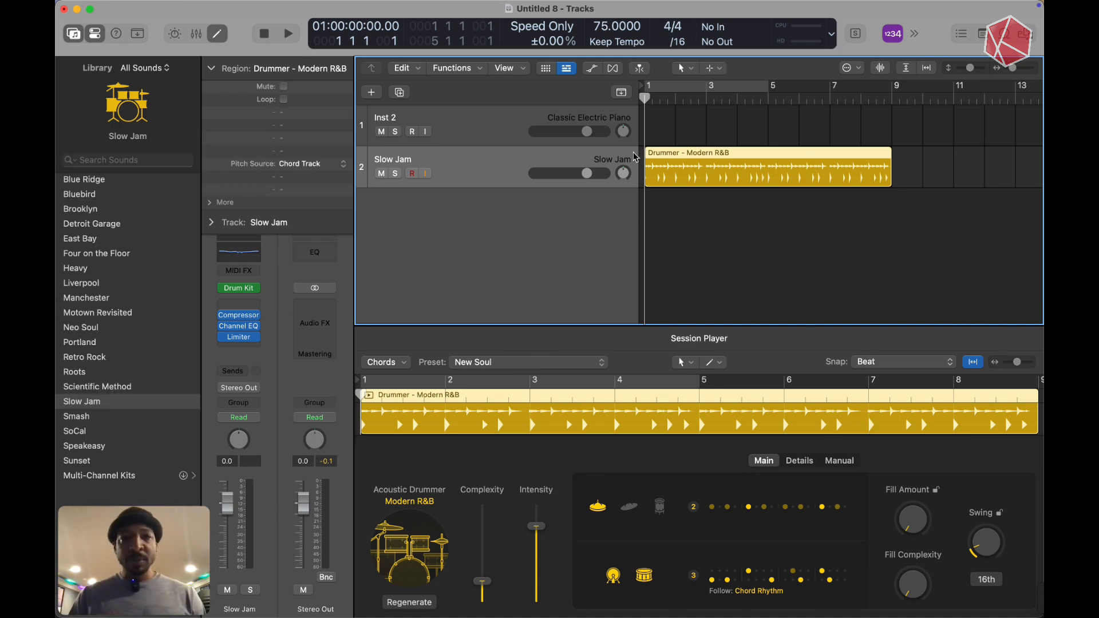
# Step: Play the drummer region, raise the project tempo to 94 BPM, and stop playback
pyautogui.press('space')
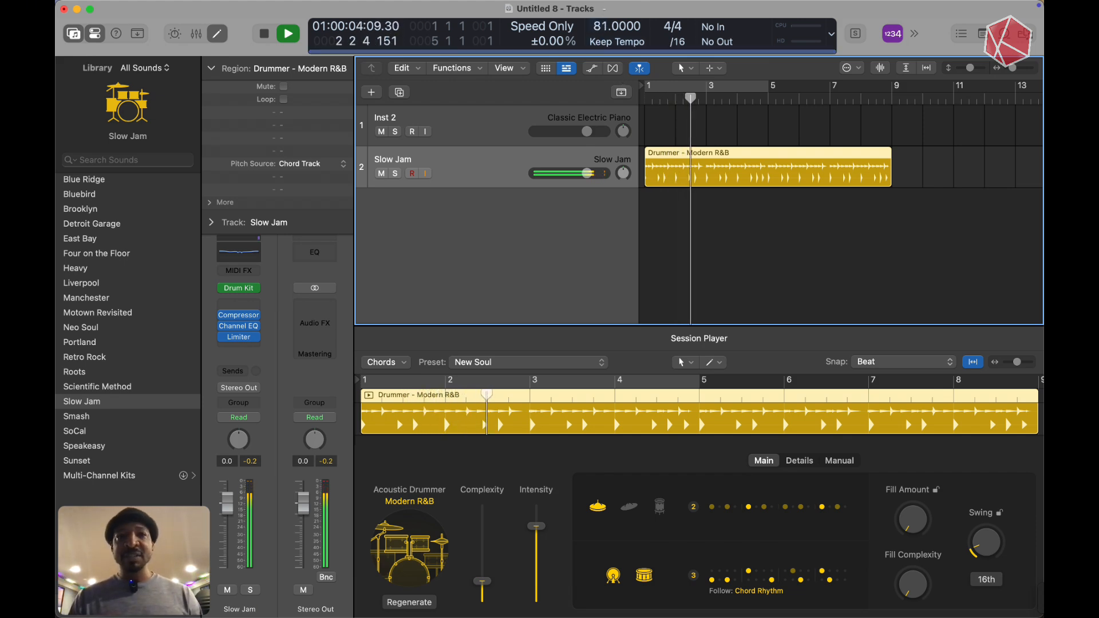
pyautogui.moveTo(601, 28)
pyautogui.mouseDown()
pyautogui.moveTo(610, 5)
pyautogui.moveTo(605, 15)
pyautogui.mouseUp()
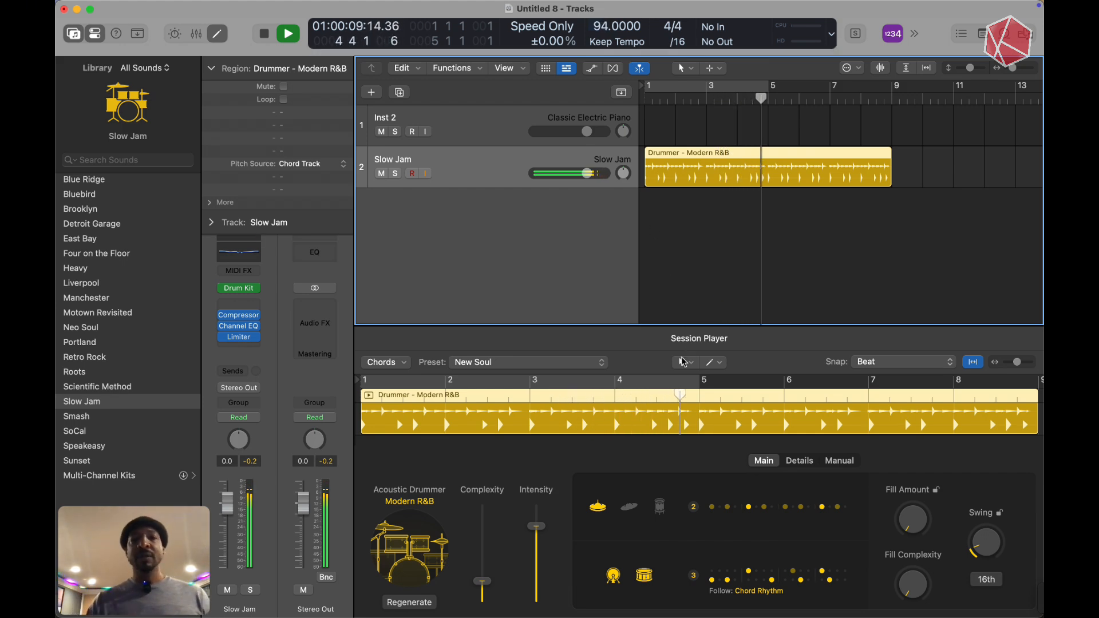
pyautogui.press('space')
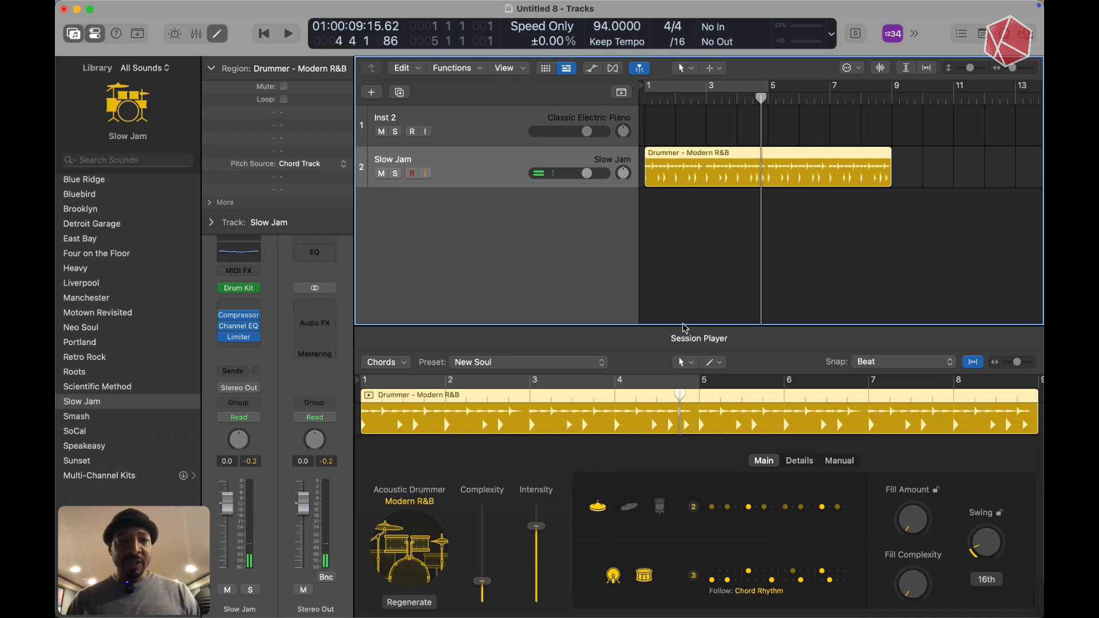
# Step: Enlarge the Session Player editor and play the drummer region with cycling on from bar 1 to bar 5
pyautogui.moveTo(683, 324); pyautogui.dragTo(681, 189)
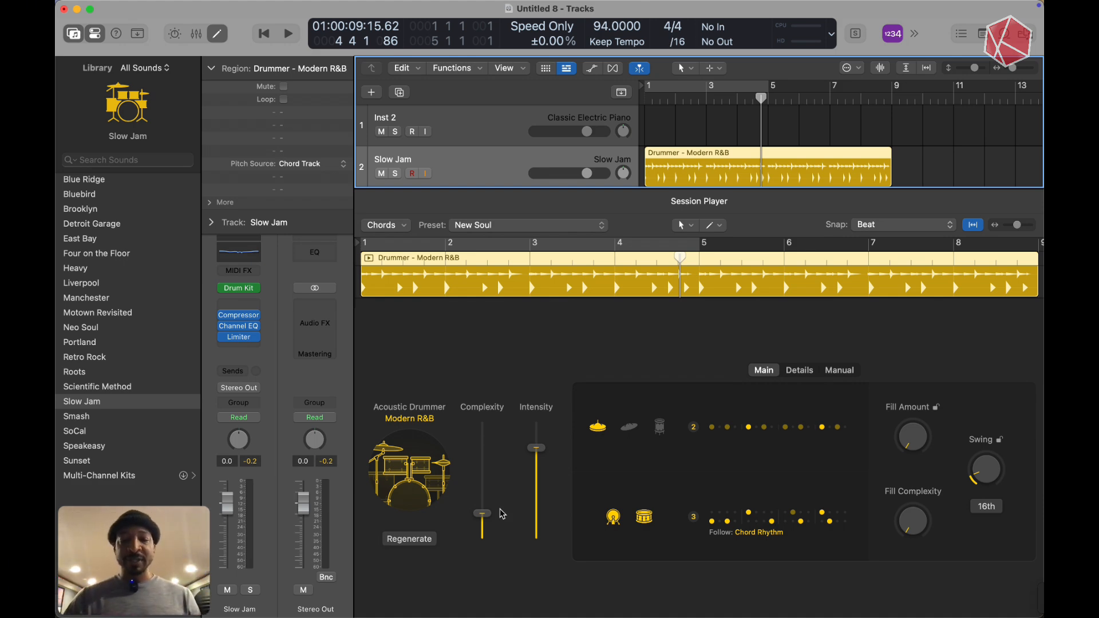
pyautogui.press('space')
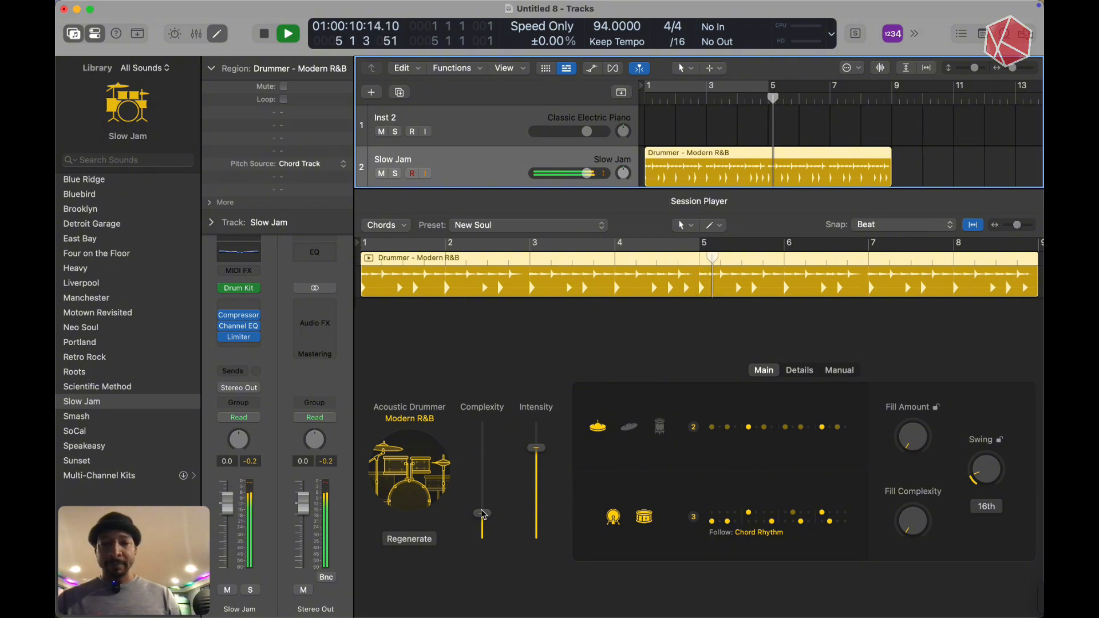
pyautogui.press('c')
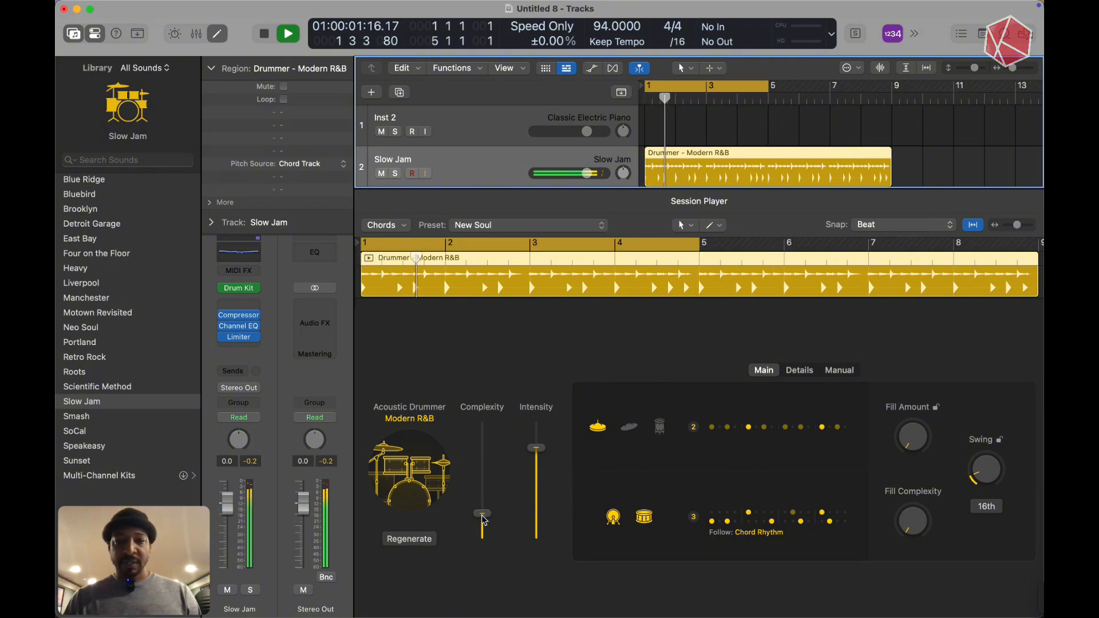
# Step: Set the drummer's Complexity to 76% and lower its Intensity to roughly a quarter of its range
pyautogui.moveTo(482, 513); pyautogui.dragTo(488, 456)
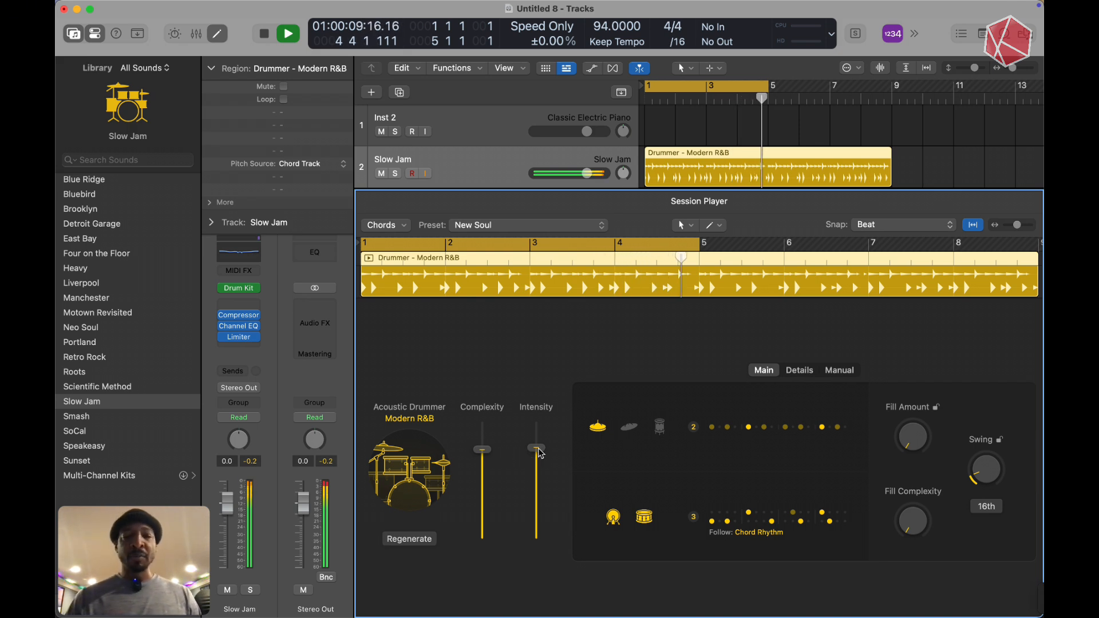
pyautogui.moveTo(541, 453); pyautogui.dragTo(538, 532)
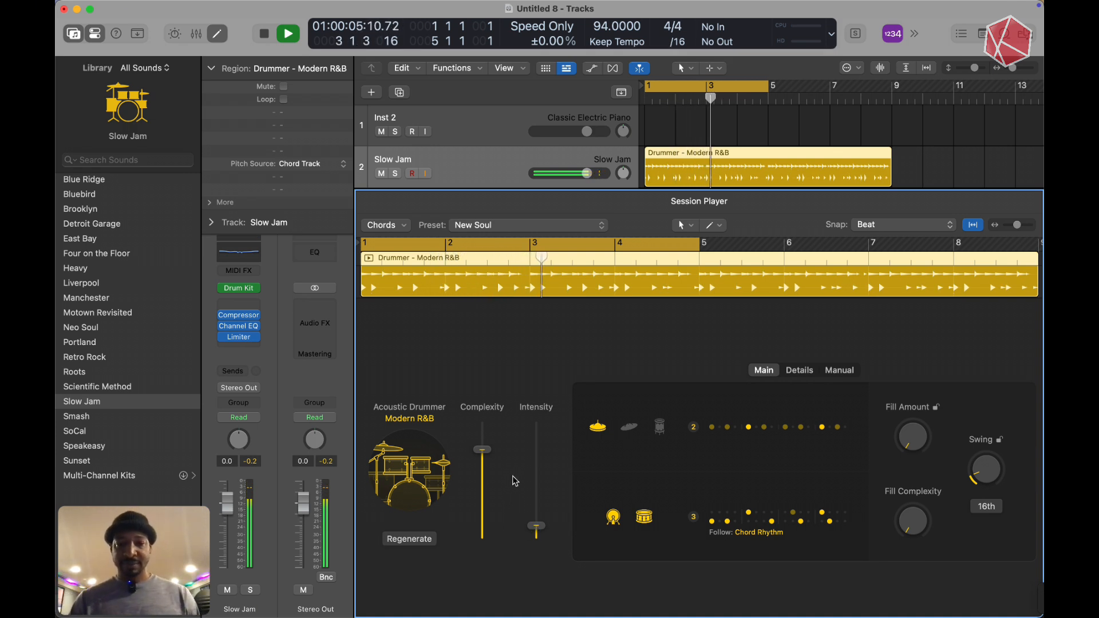
pyautogui.moveTo(486, 453)
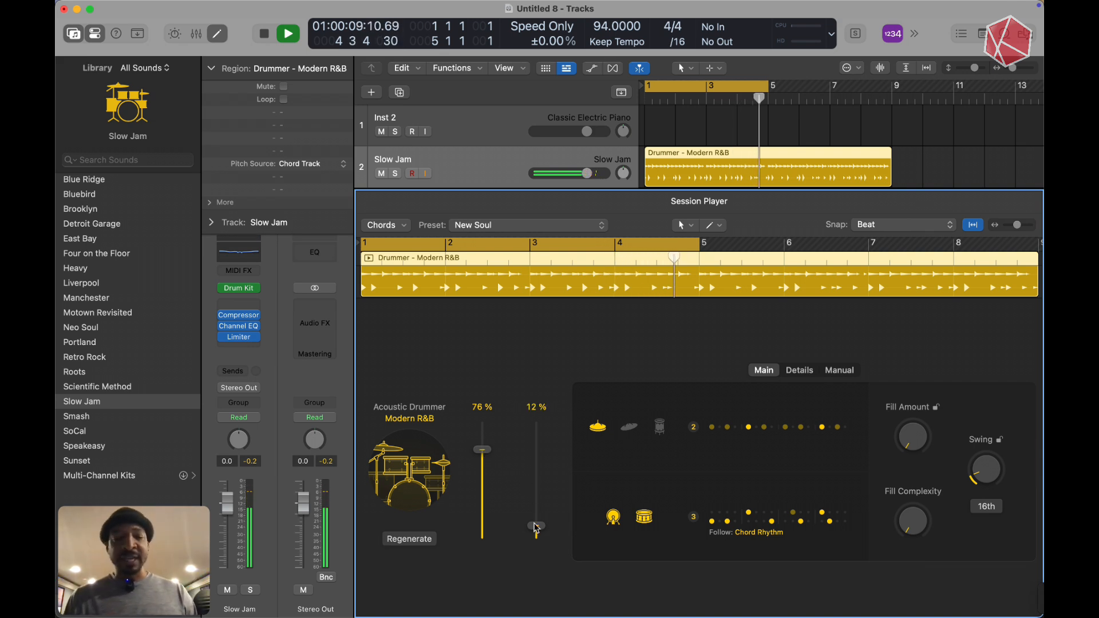
pyautogui.moveTo(536, 526); pyautogui.dragTo(536, 513)
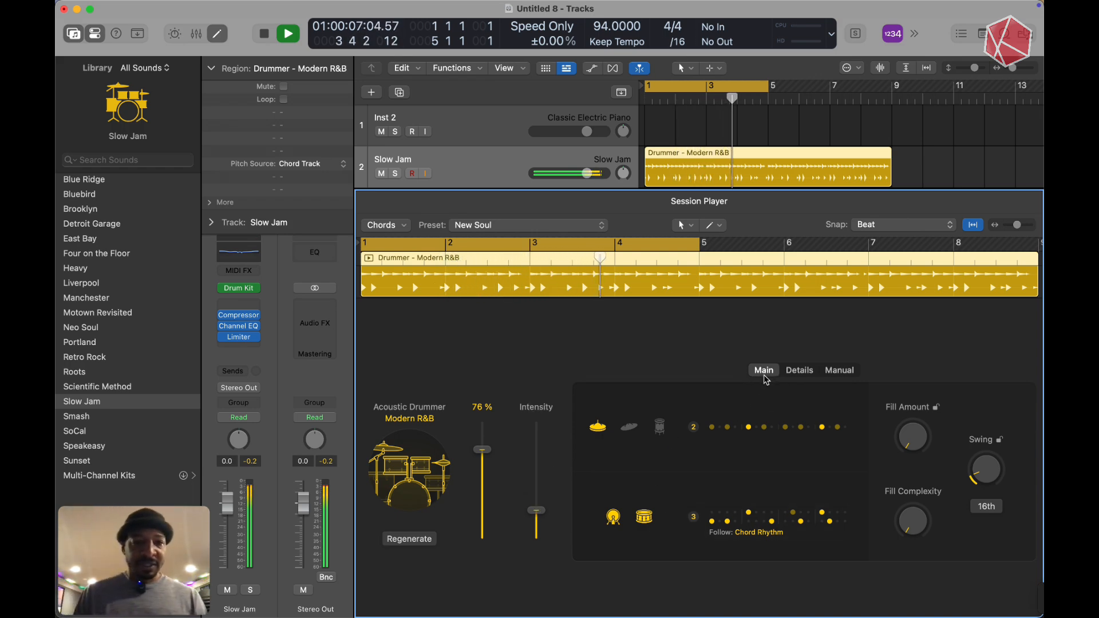
# Step: Audition hi-hat patterns 4, 6 and 7 for the drummer and settle on pattern 6
pyautogui.click(735, 427)
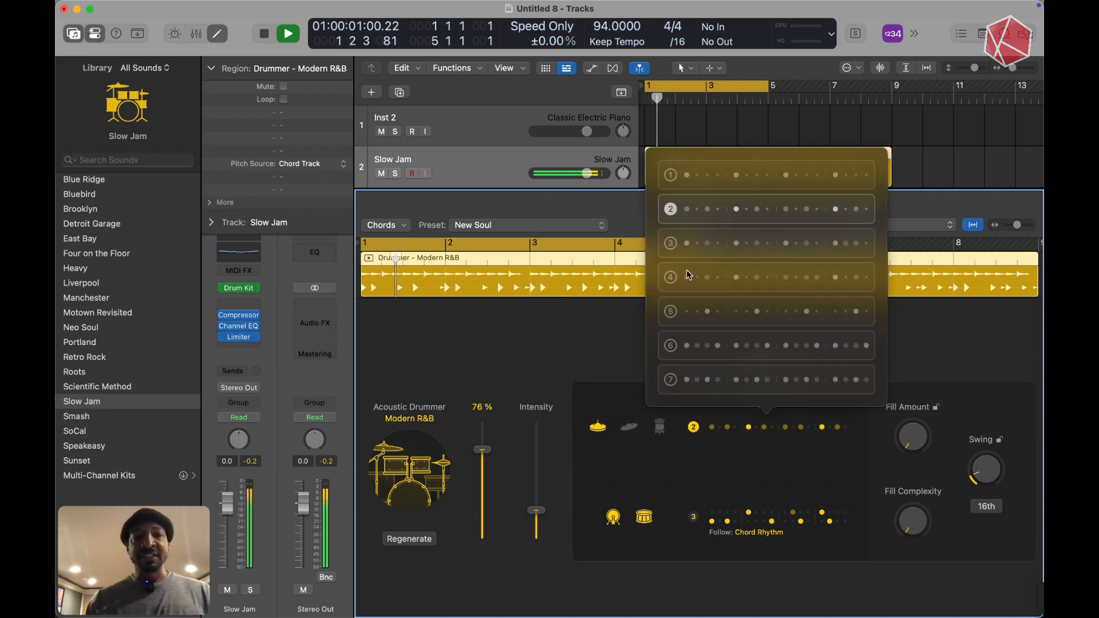
pyautogui.click(673, 278)
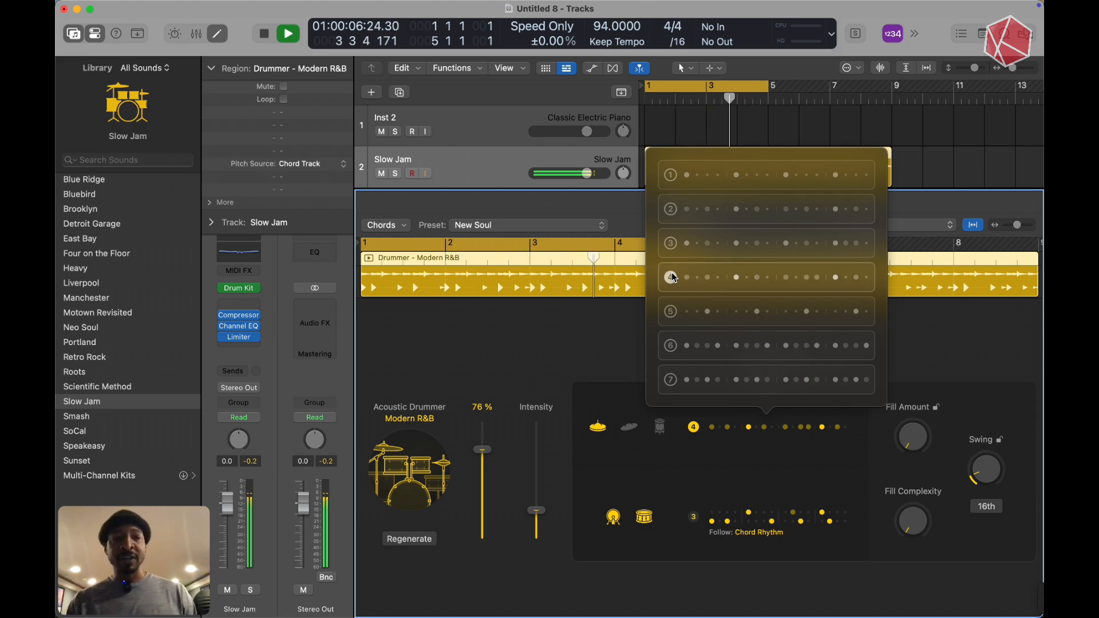
pyautogui.click(672, 346)
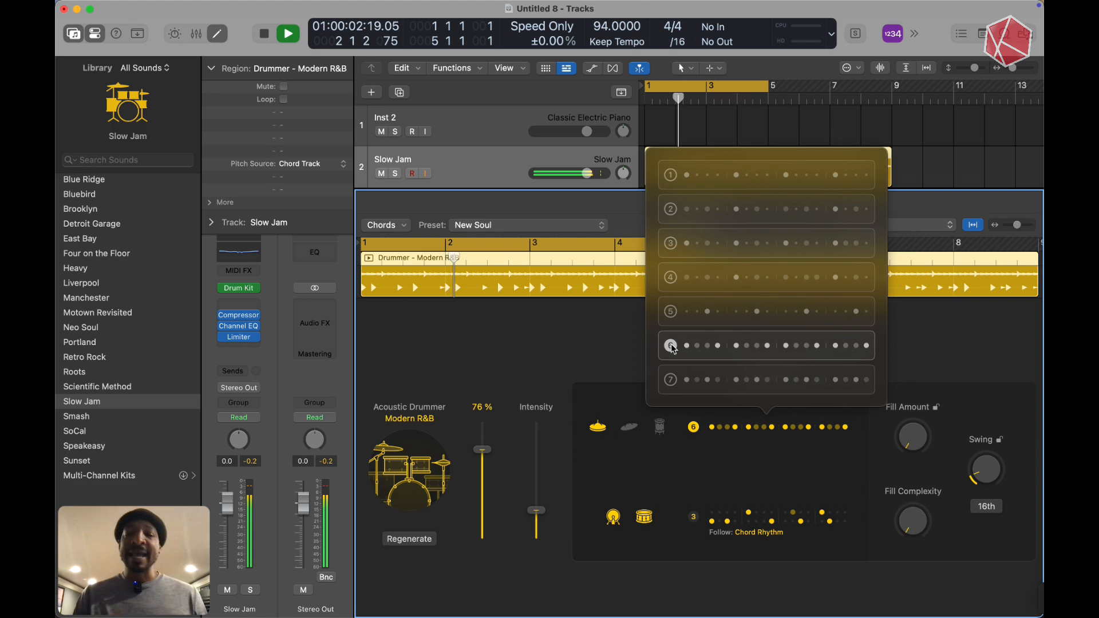
pyautogui.click(673, 380)
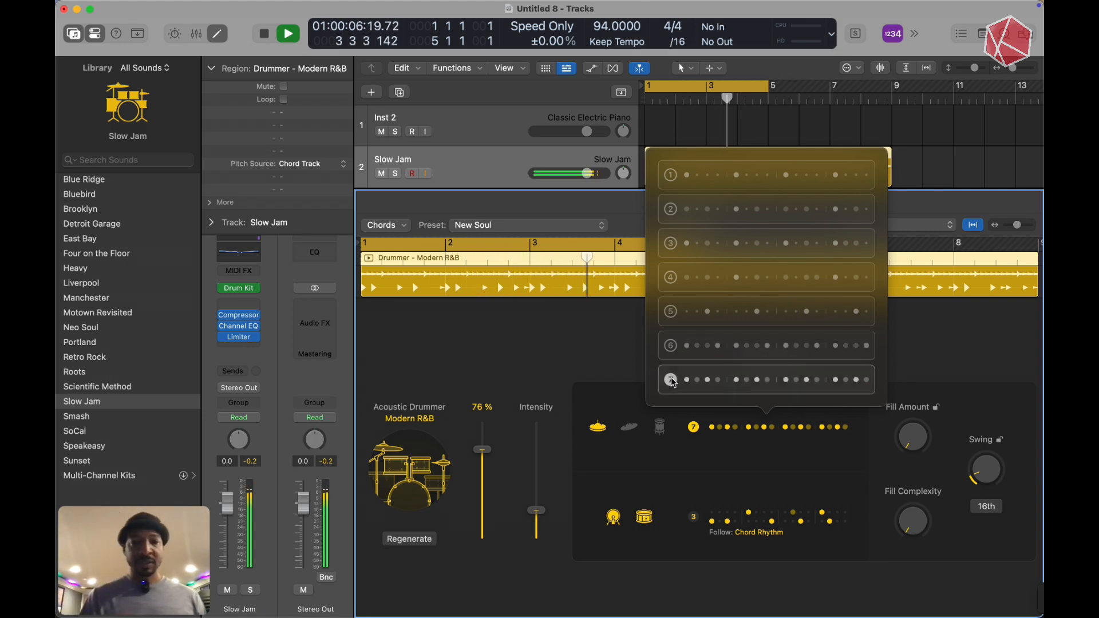
pyautogui.click(671, 343)
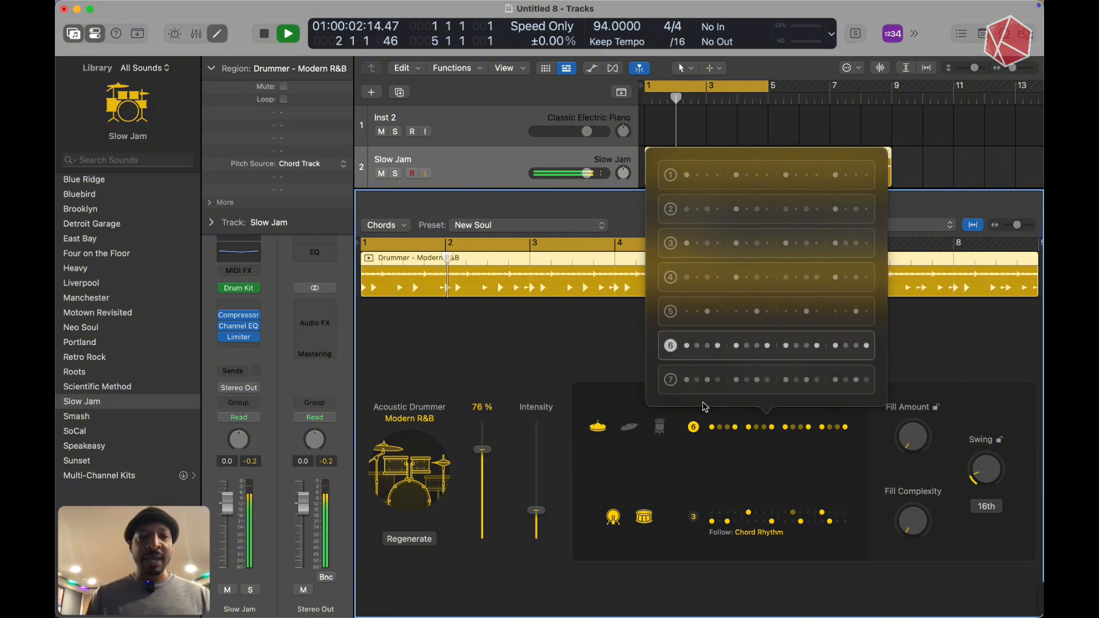
pyautogui.click(591, 364)
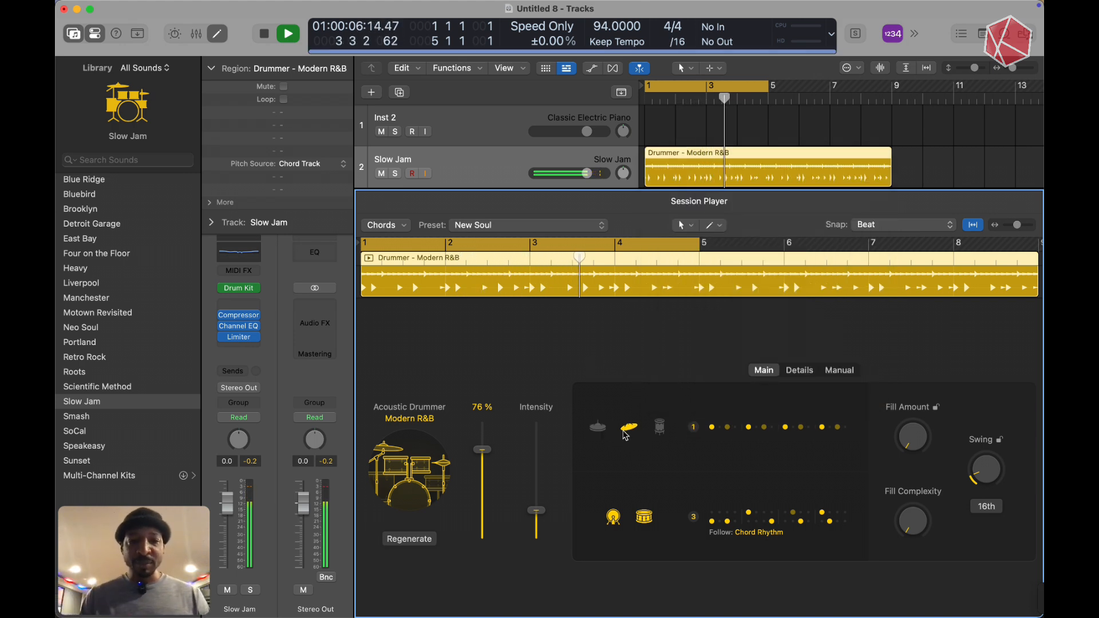
# Step: Try the cymbal and tom parts in place of the drummer's hi-hat, and stop playback
pyautogui.click(628, 430)
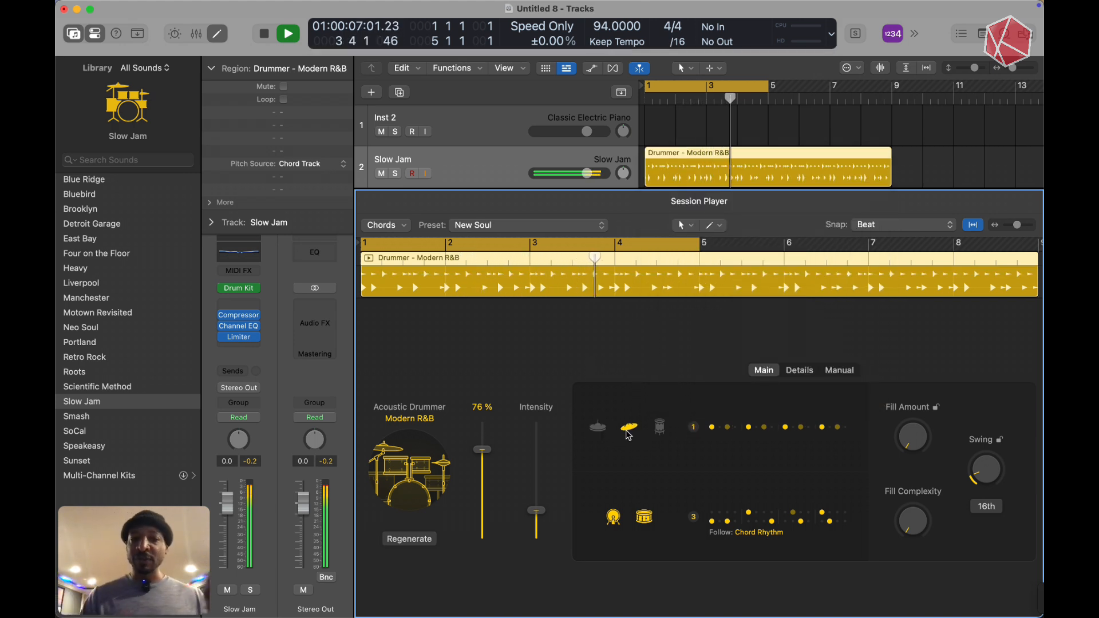
pyautogui.click(660, 434)
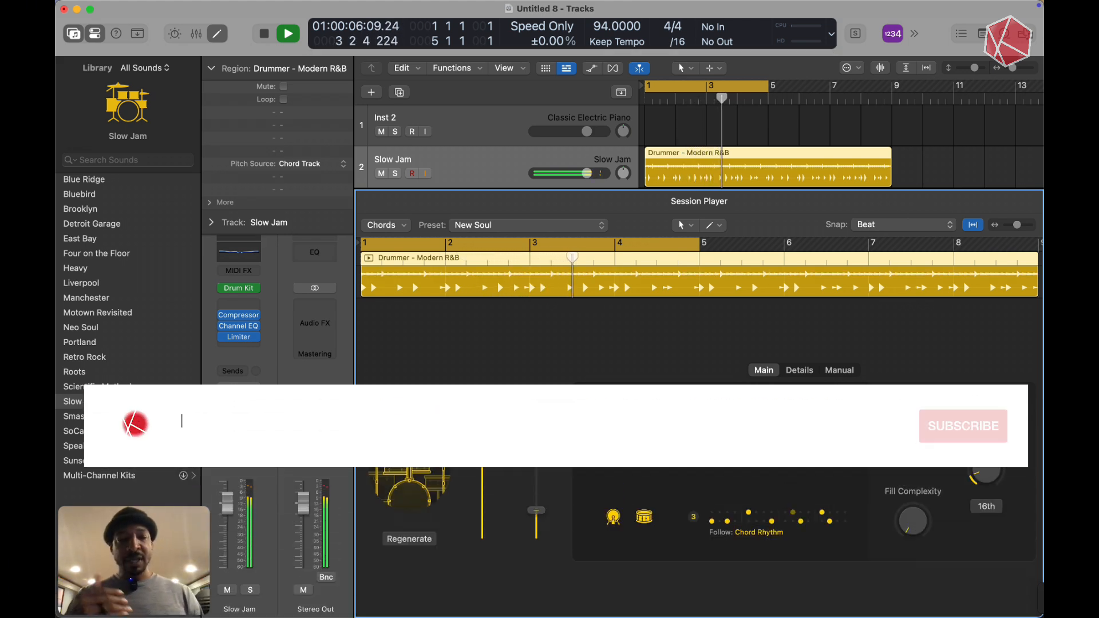
pyautogui.press('space')
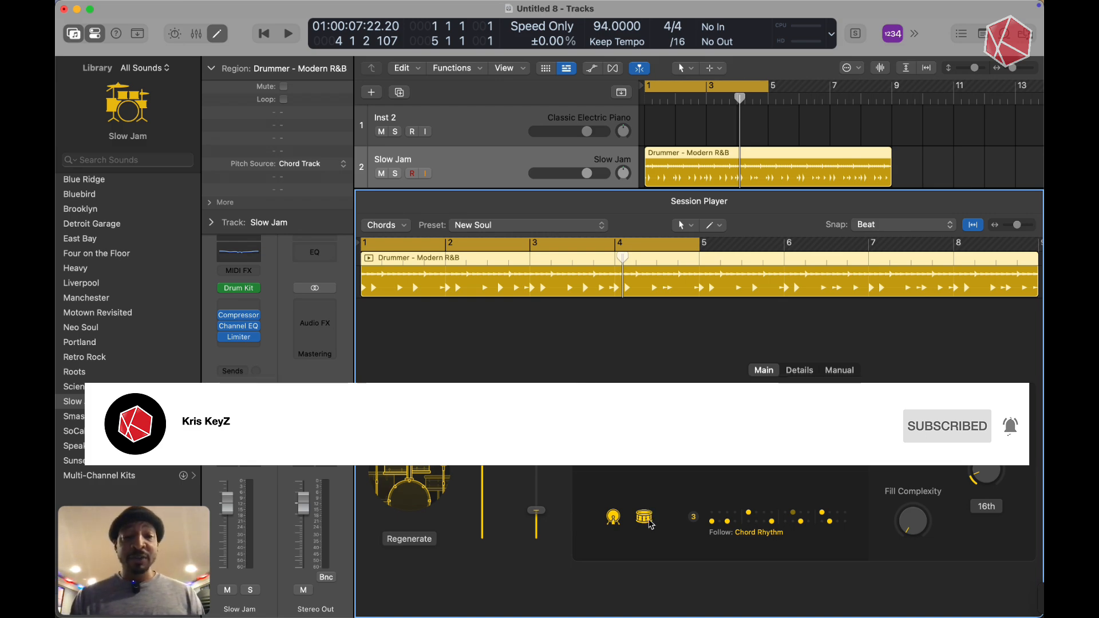
# Step: In the drummer's detail settings, try Ghost Notes at 71% during playback and lower them to near minimum
pyautogui.click(799, 371)
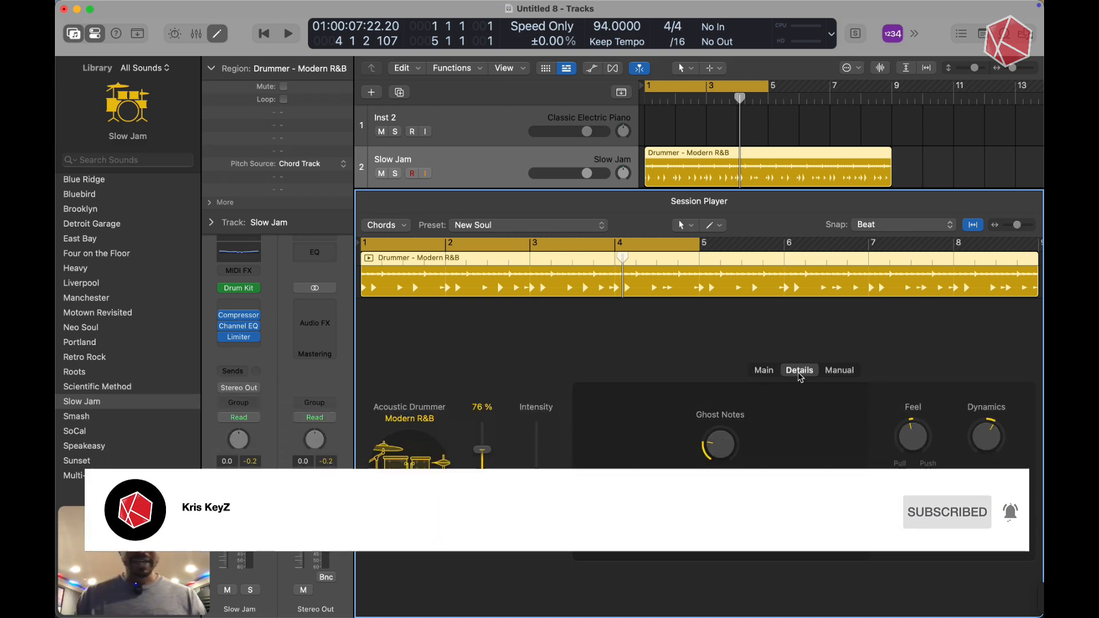
pyautogui.press('space')
pyautogui.moveTo(720, 444); pyautogui.dragTo(750, 349)
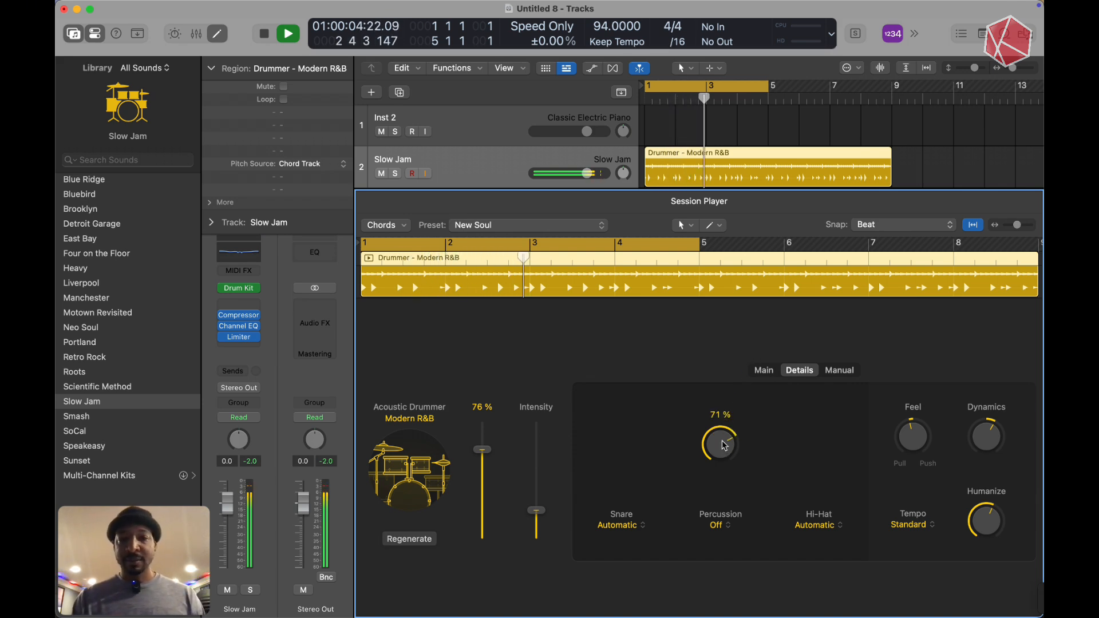
pyautogui.moveTo(724, 445); pyautogui.dragTo(695, 567)
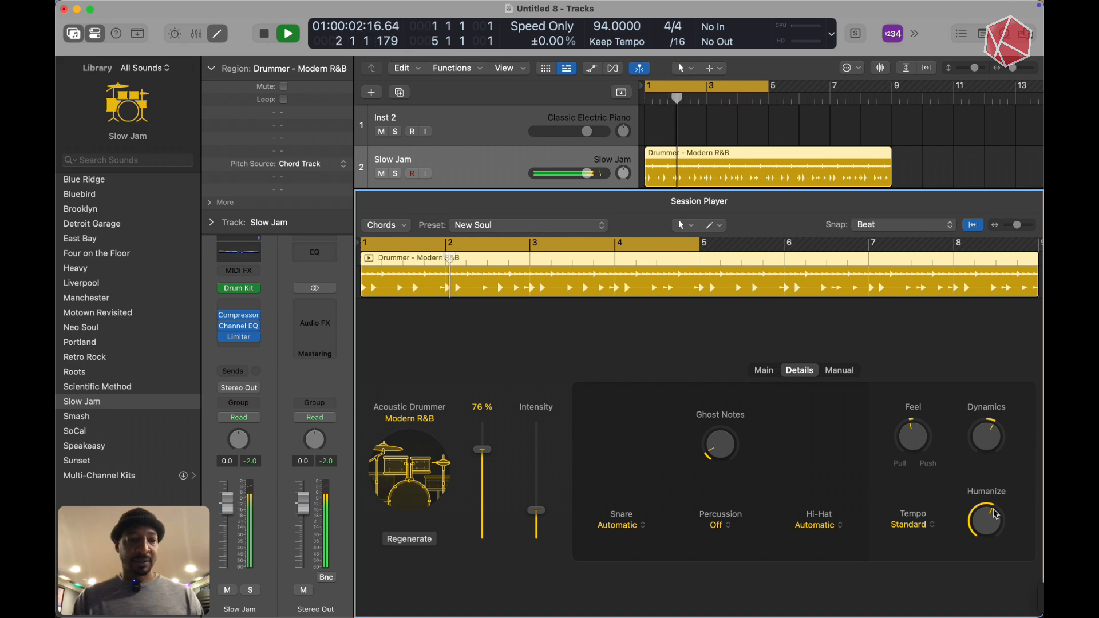
# Step: Set the drummer's Humanize amount to 64% and pull its Feel to -18%
pyautogui.moveTo(988, 522)
pyautogui.moveTo(991, 514); pyautogui.dragTo(992, 512)
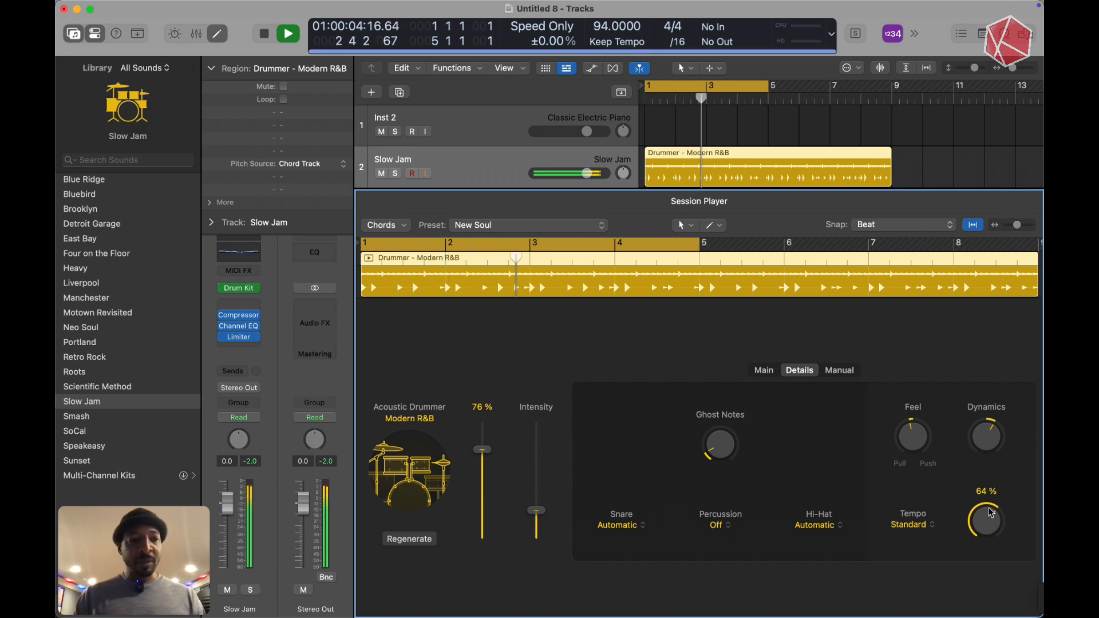
pyautogui.moveTo(914, 436)
pyautogui.moveTo(914, 436); pyautogui.dragTo(915, 445)
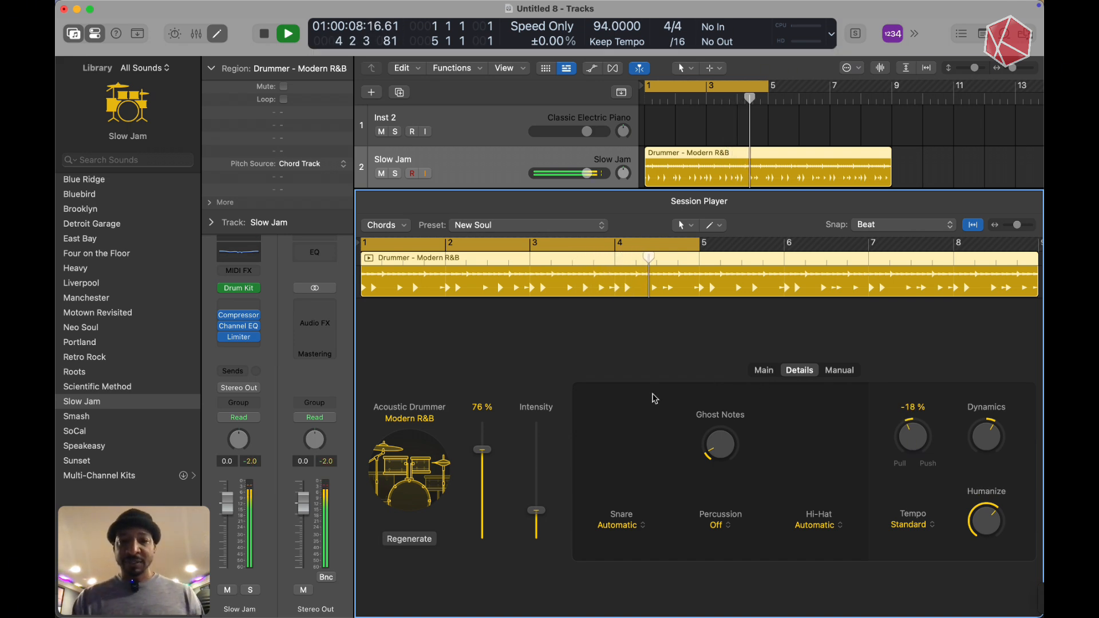
# Step: Raise the drummer's Fill Complexity and Fill Amount to near maximum in its main settings
pyautogui.click(756, 371)
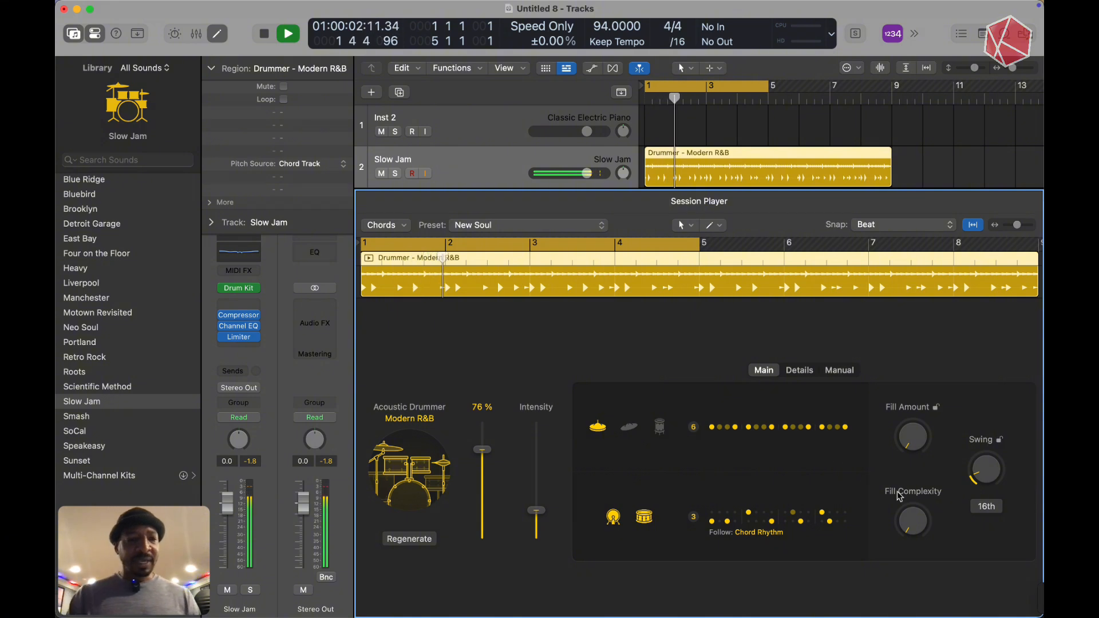
pyautogui.moveTo(914, 528); pyautogui.dragTo(914, 486)
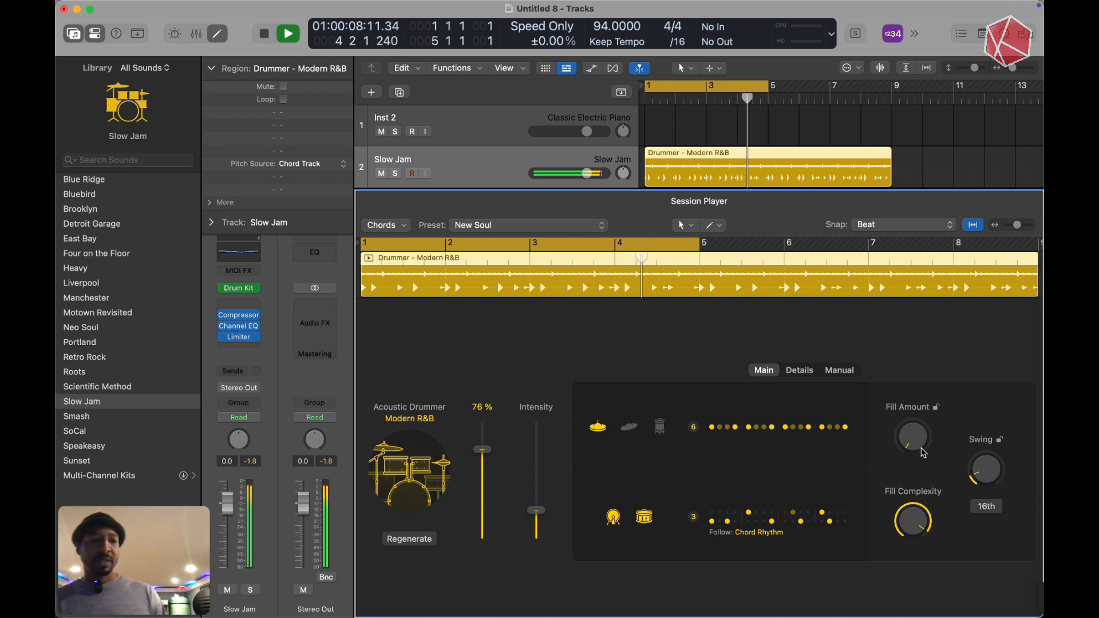
pyautogui.moveTo(910, 440); pyautogui.dragTo(893, 440)
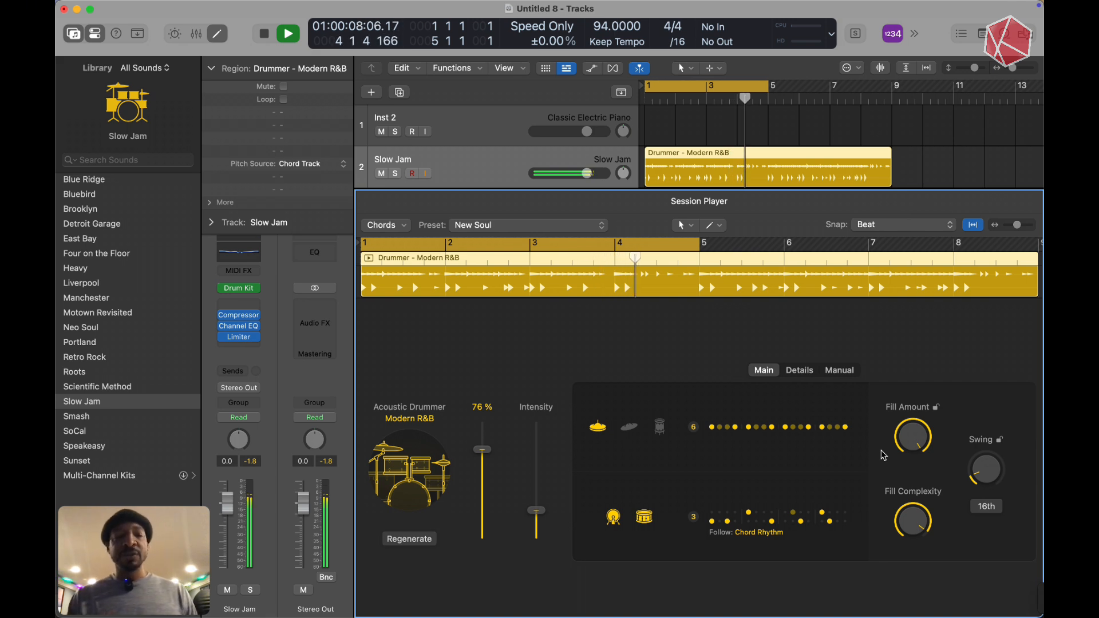
# Step: Lower the drummer's Fill Amount to near minimum and reduce Fill Complexity to a low setting
pyautogui.moveTo(917, 442); pyautogui.dragTo(858, 617)
pyautogui.moveTo(914, 520); pyautogui.dragTo(873, 617)
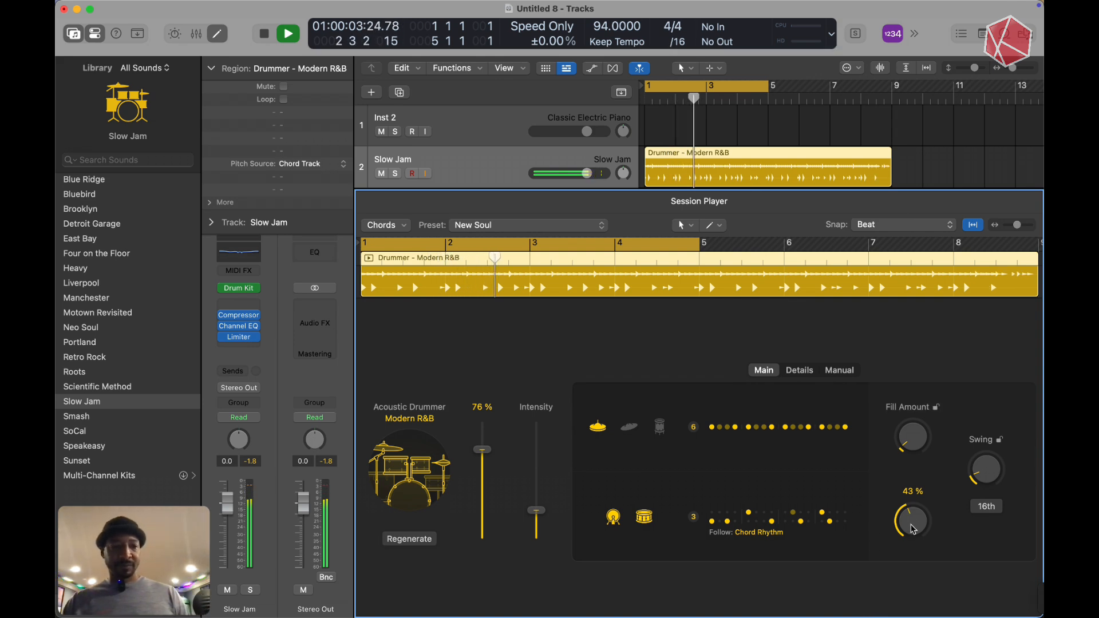
pyautogui.moveTo(911, 521); pyautogui.dragTo(898, 561)
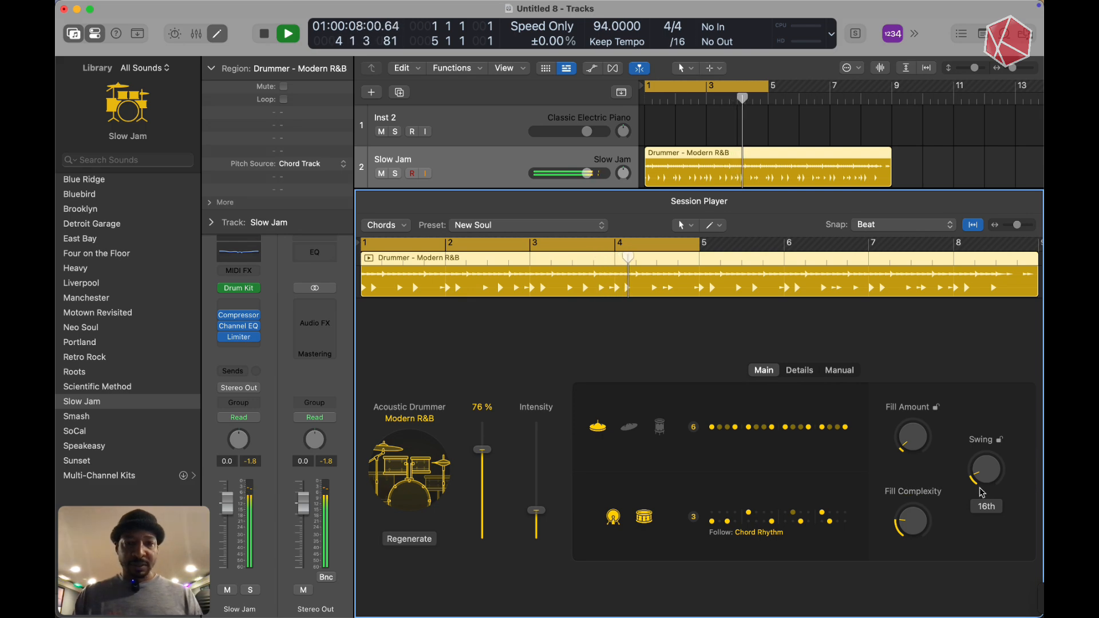
# Step: Turn the drummer's Swing down to minimum with an 8th-note base, and stop playback
pyautogui.moveTo(986, 475); pyautogui.dragTo(996, 515)
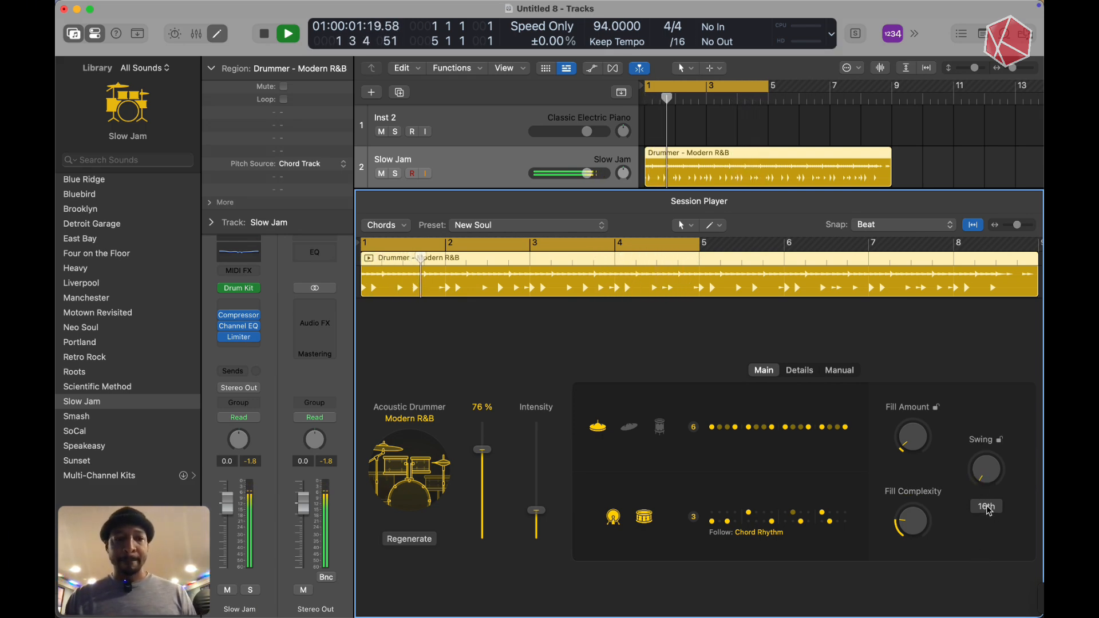
pyautogui.click(988, 508)
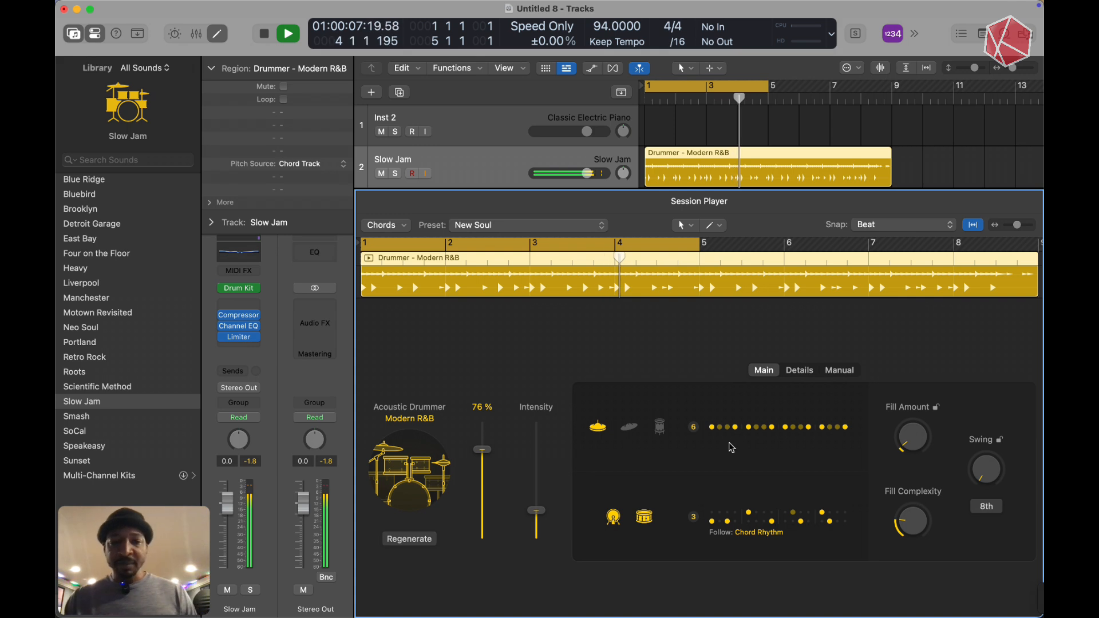
pyautogui.press('space')
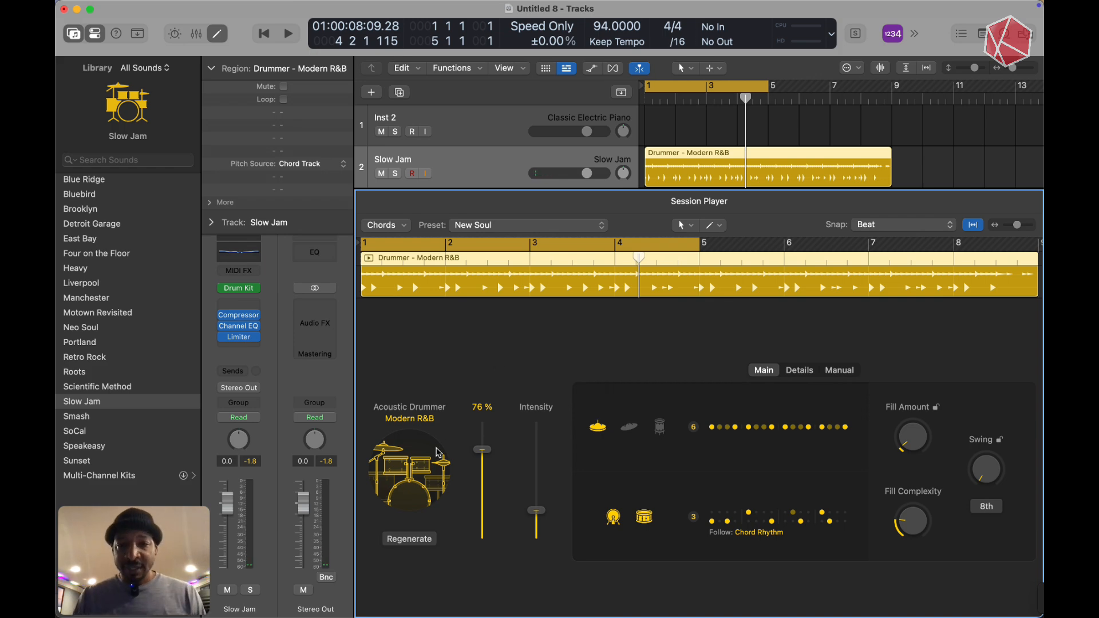
# Step: Close the Session Player editor and delete the empty Inst 2 electric piano track
pyautogui.press('x')
pyautogui.press('x')
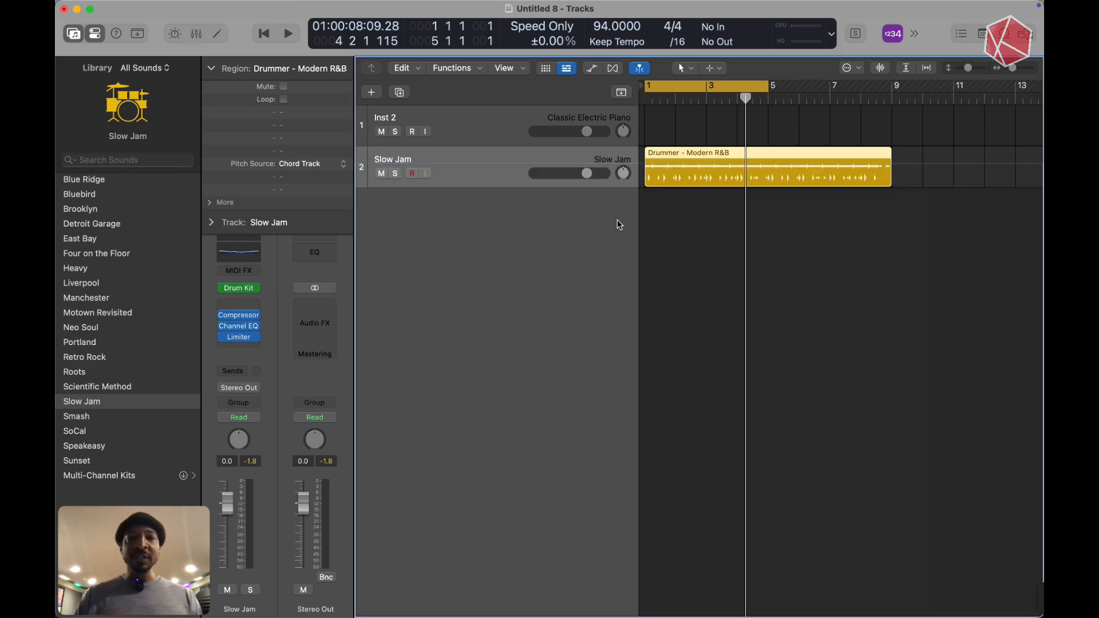
pyautogui.click(468, 131)
pyautogui.press('super+BackSpace')
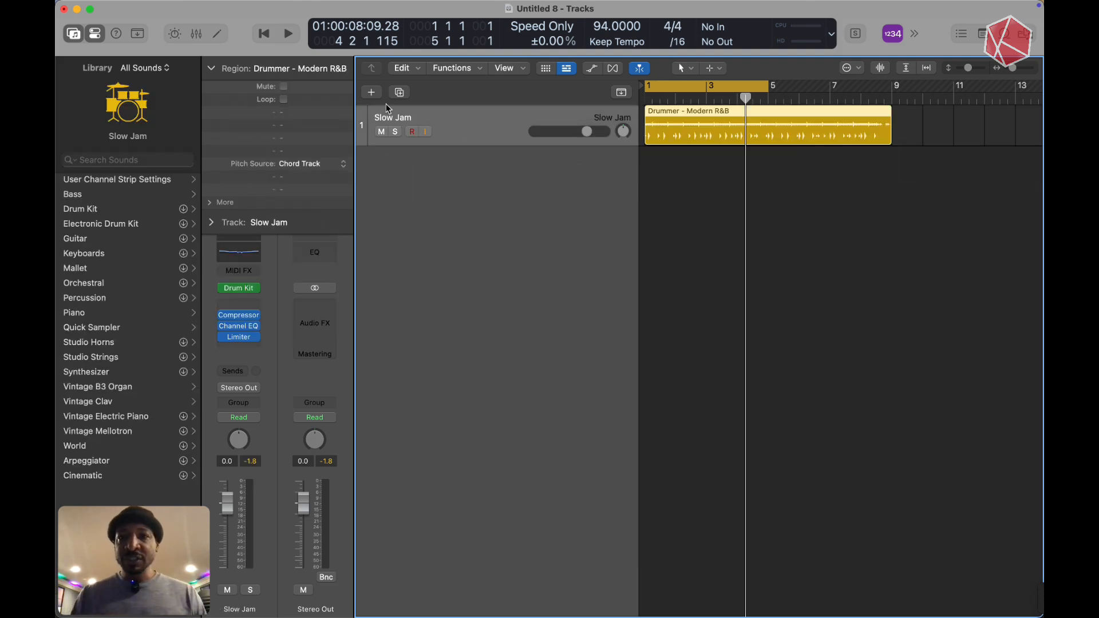
# Step: Create a new Session Player Bass Player track in the Modern R&B style
pyautogui.click(372, 93)
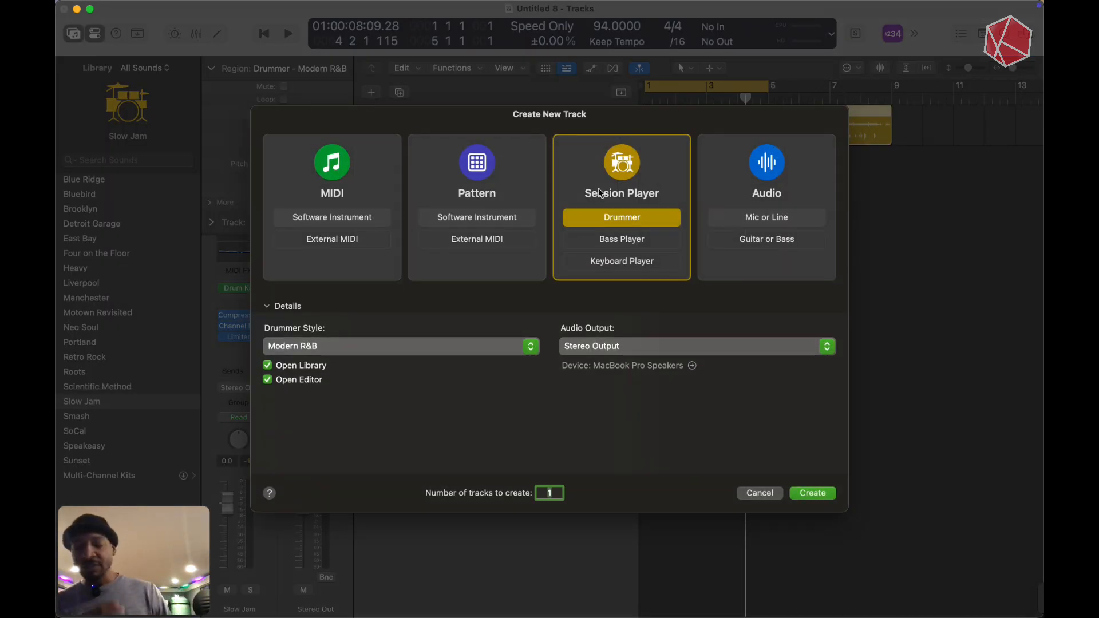
pyautogui.click(624, 243)
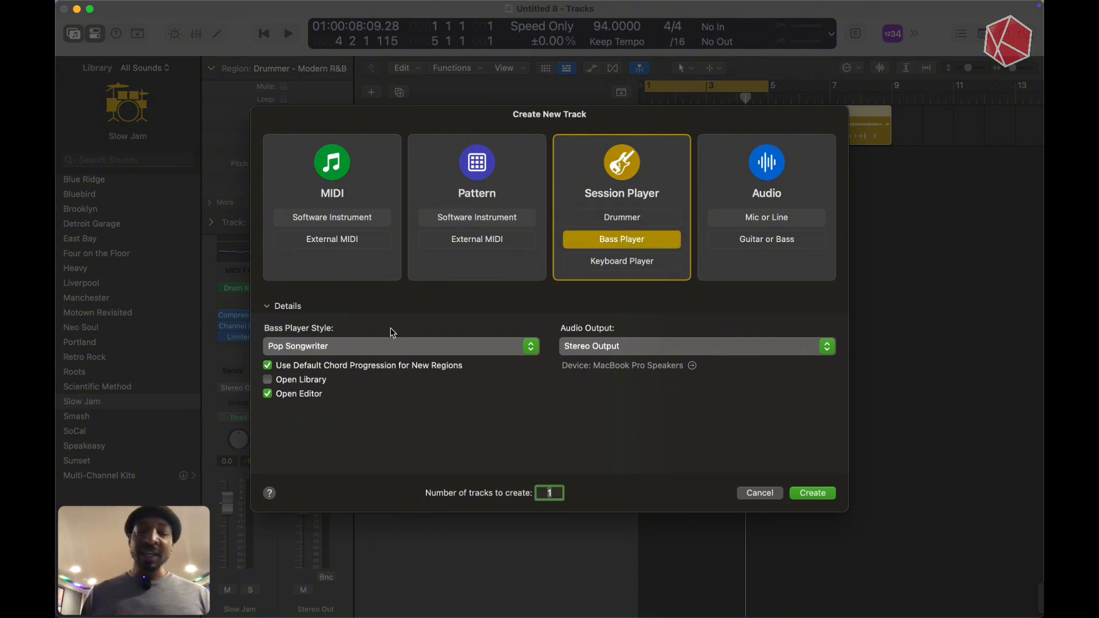
pyautogui.click(313, 346)
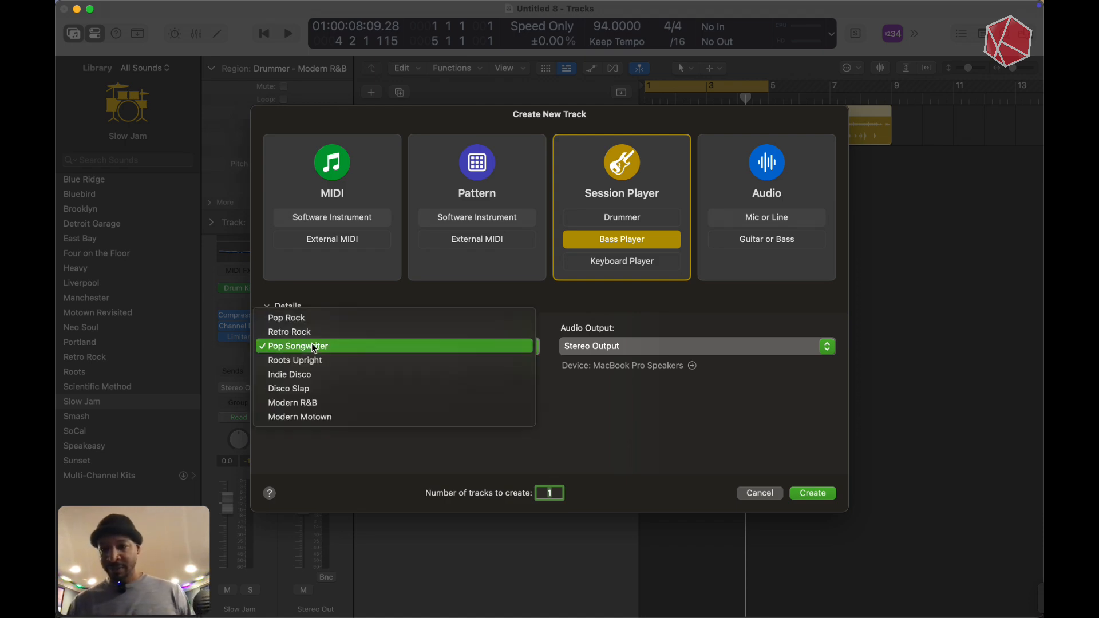
pyautogui.click(321, 404)
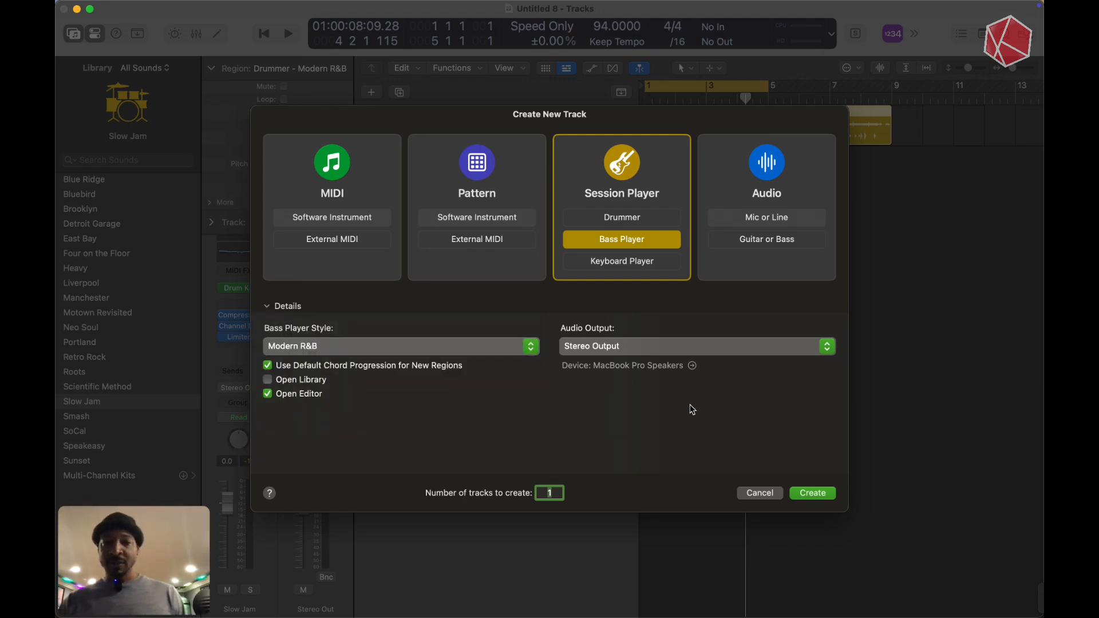
pyautogui.click(813, 493)
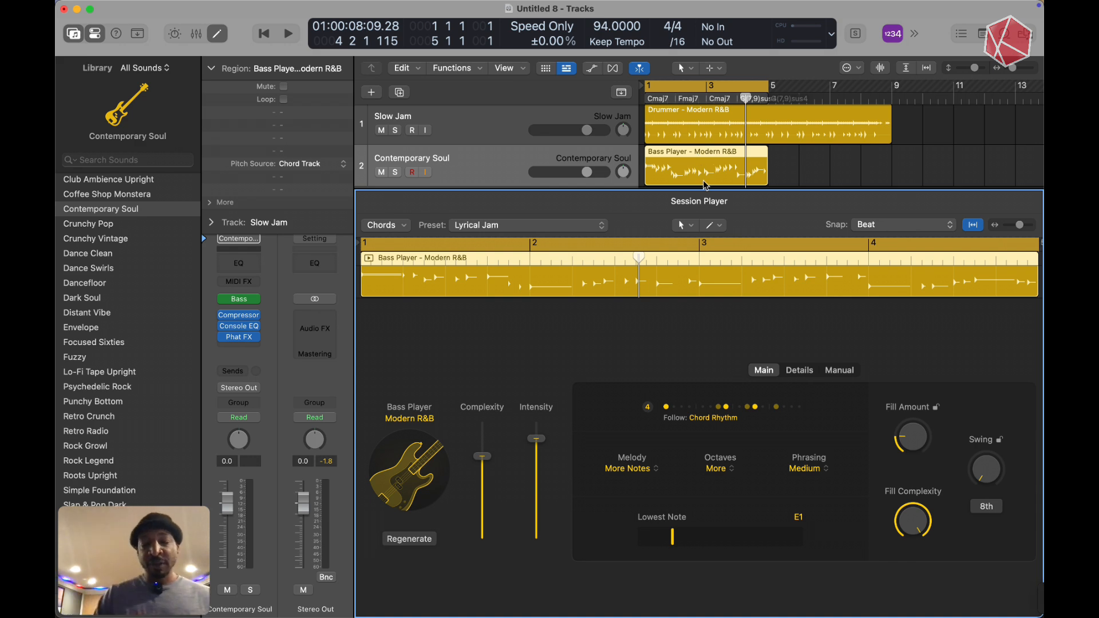
# Step: During playback, lower the bass player's Complexity to about half, try C1 and A#2 as Lowest Note, and settle on D1
pyautogui.press('space')
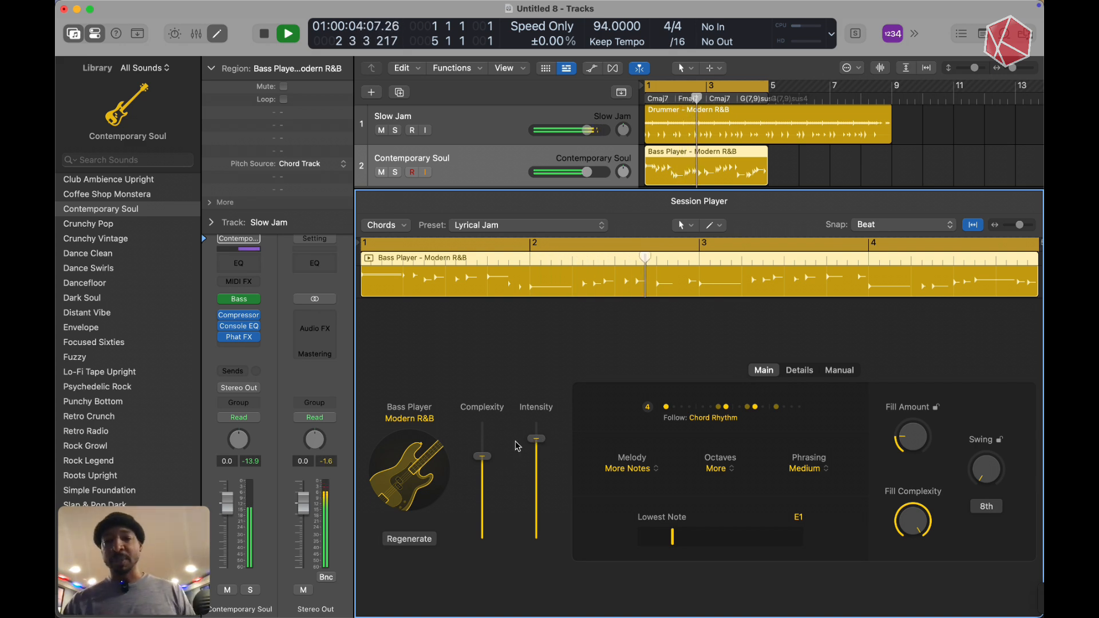
pyautogui.moveTo(483, 457); pyautogui.dragTo(482, 493)
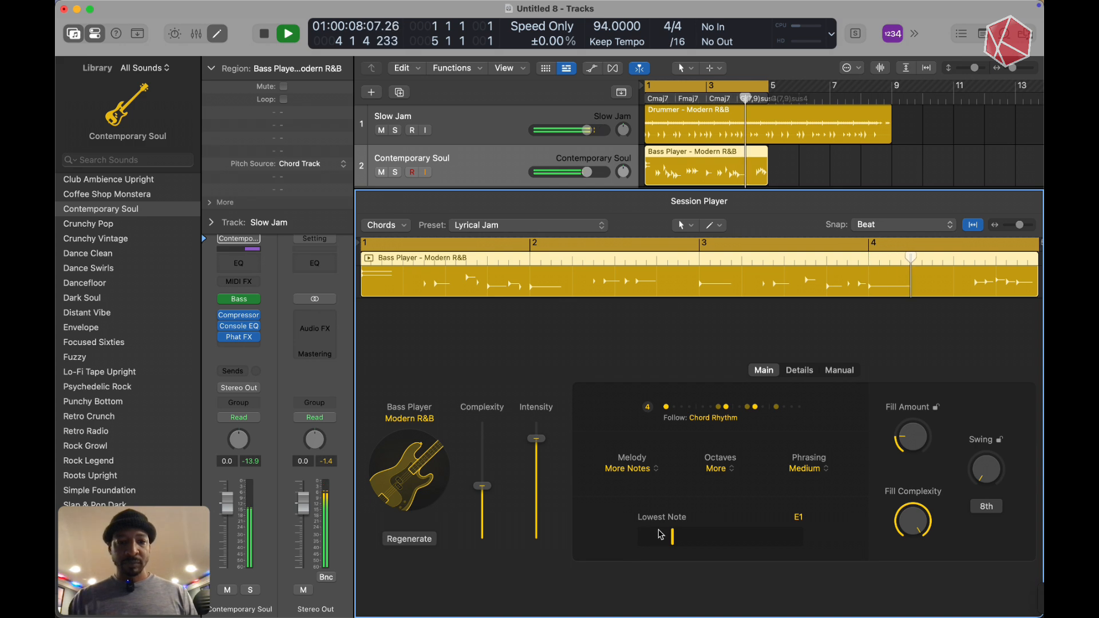
pyautogui.moveTo(673, 539); pyautogui.dragTo(651, 539)
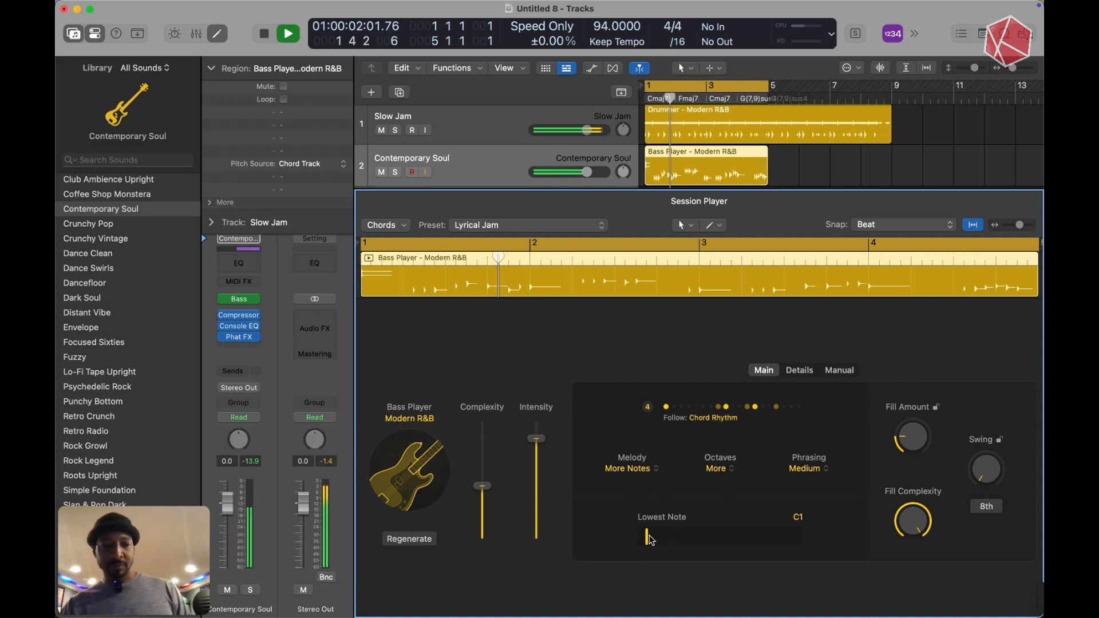
pyautogui.click(788, 541)
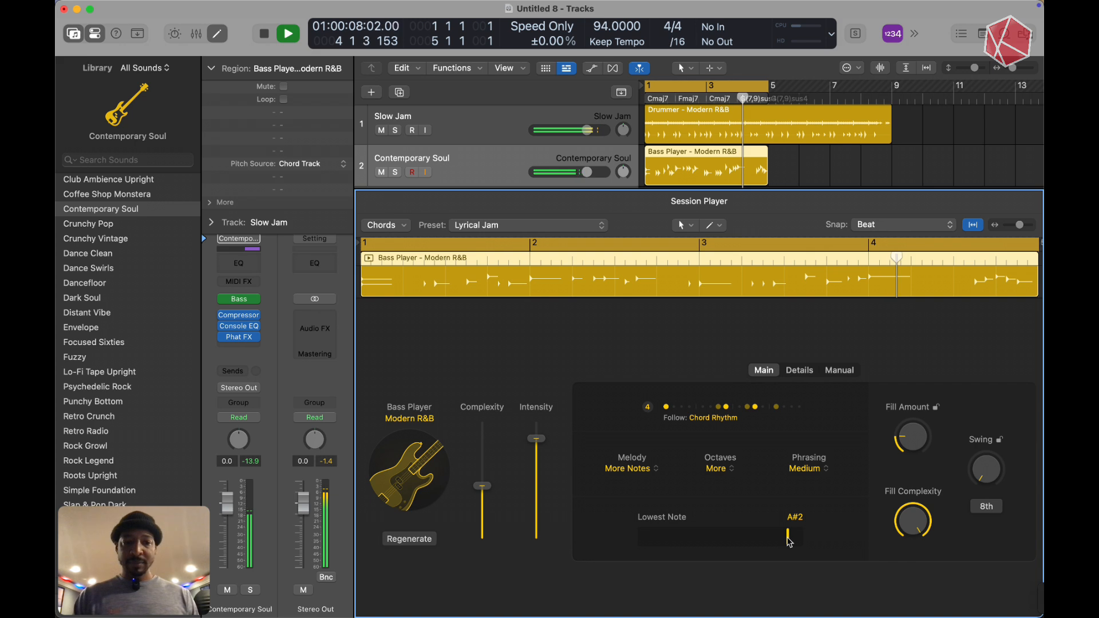
pyautogui.moveTo(788, 541); pyautogui.dragTo(661, 538)
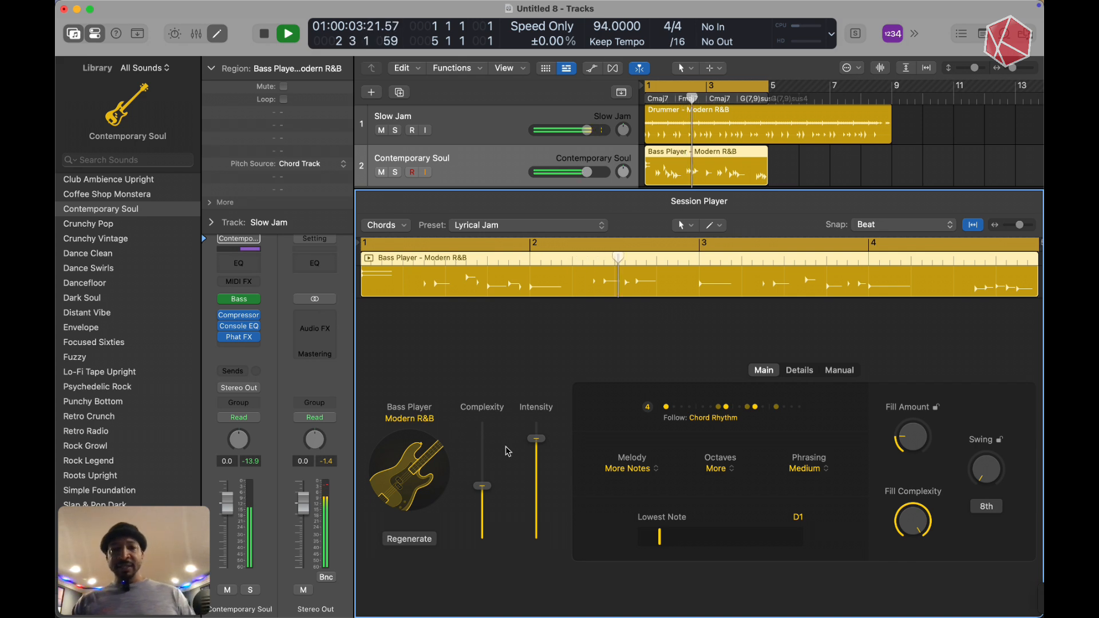
# Step: Lower the bass player's Intensity to about a third and raise its Complexity to roughly 70%
pyautogui.moveTo(536, 439); pyautogui.dragTo(483, 459)
pyautogui.moveTo(535, 487); pyautogui.dragTo(536, 491)
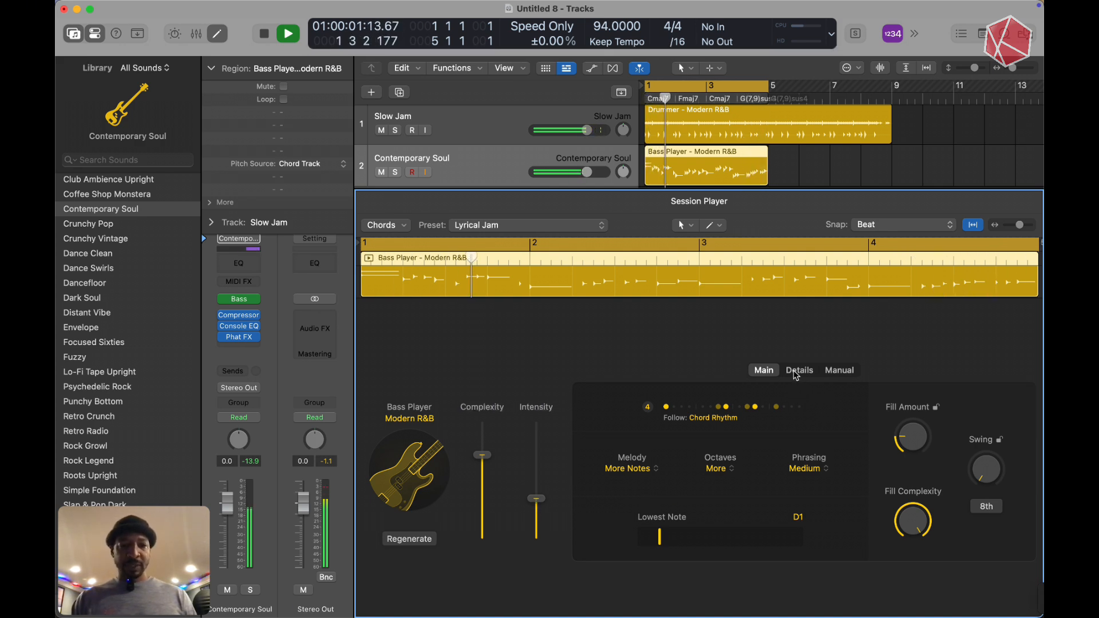
# Step: In the bass player's detail settings, set Dead Notes to 38% and Slides to 15%
pyautogui.click(798, 372)
pyautogui.moveTo(664, 445); pyautogui.dragTo(656, 508)
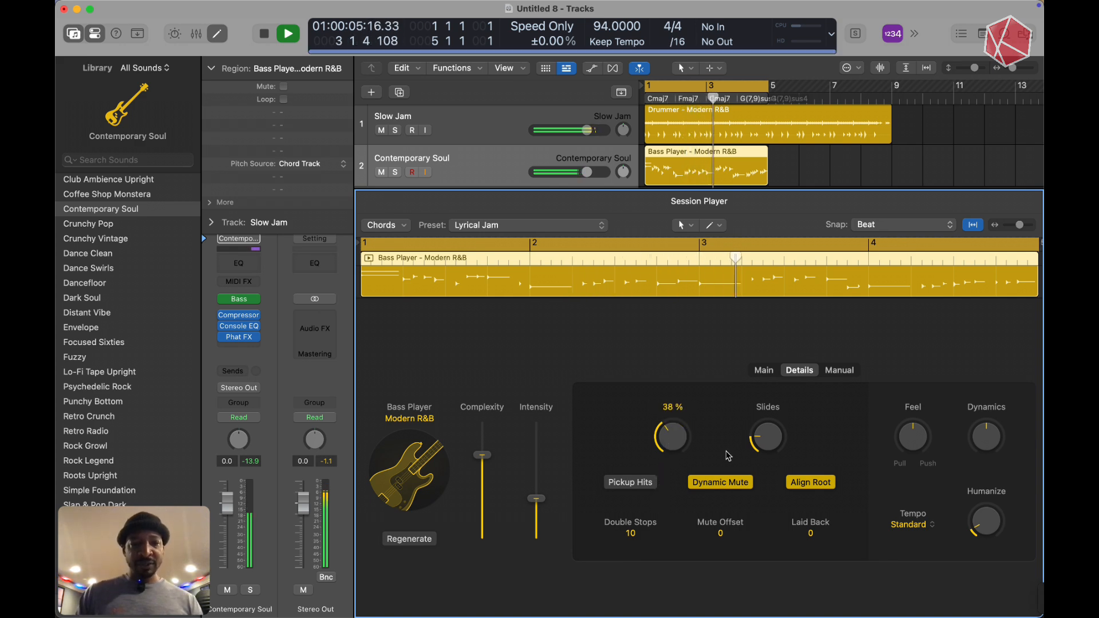
pyautogui.moveTo(767, 449); pyautogui.dragTo(765, 444)
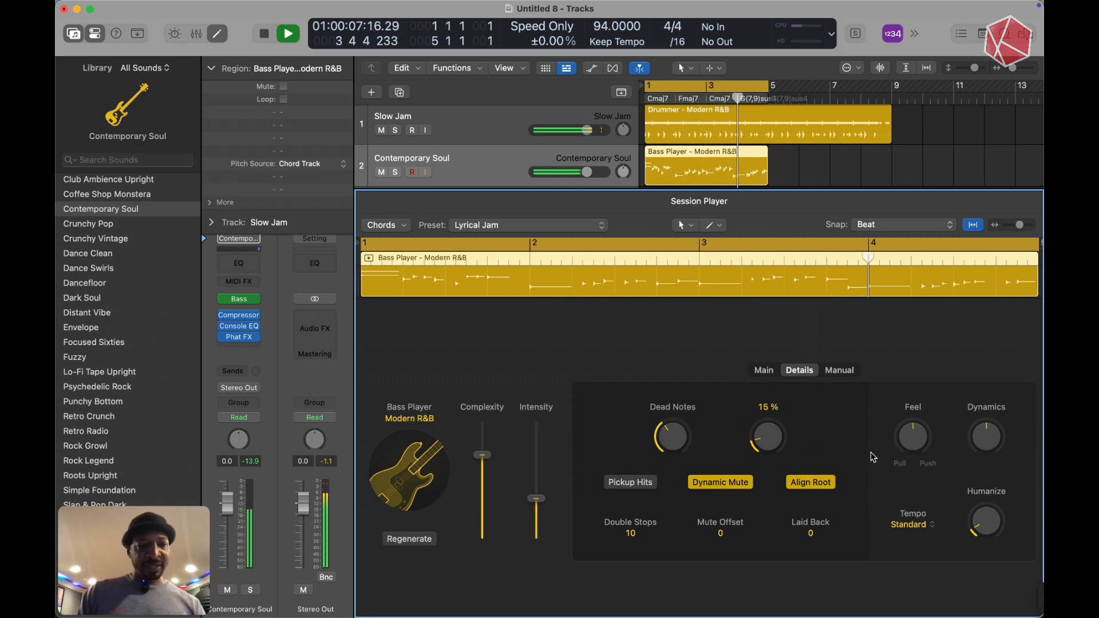
# Step: Pull the bass player's Feel to -22%, set Dynamics to 118%, and raise Humanize slightly
pyautogui.moveTo(913, 438); pyautogui.dragTo(909, 465)
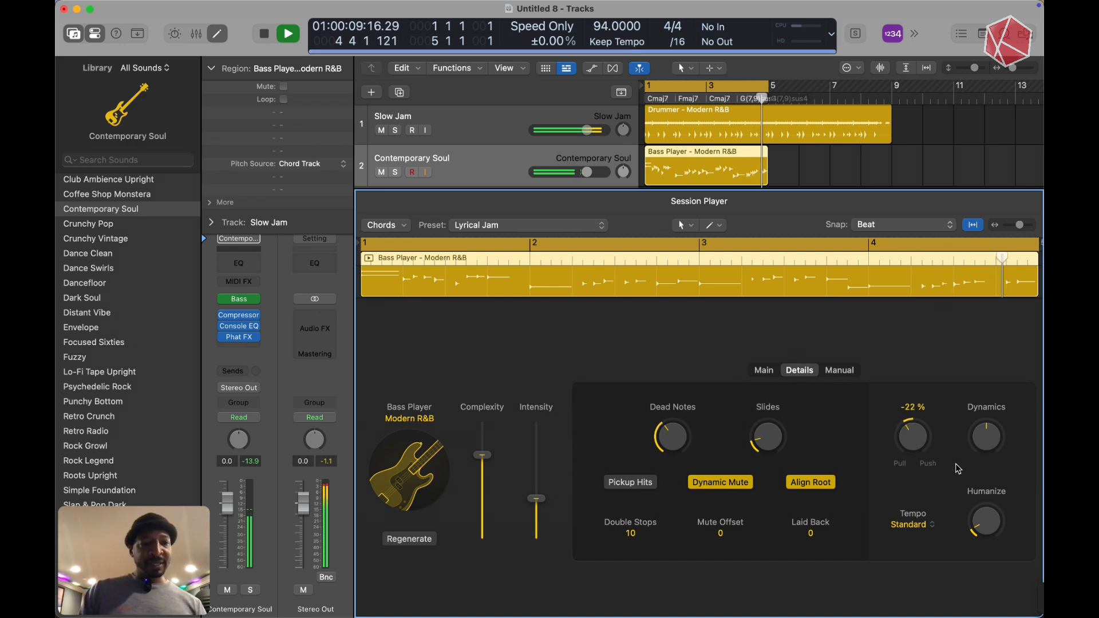
pyautogui.moveTo(980, 452); pyautogui.dragTo(979, 440)
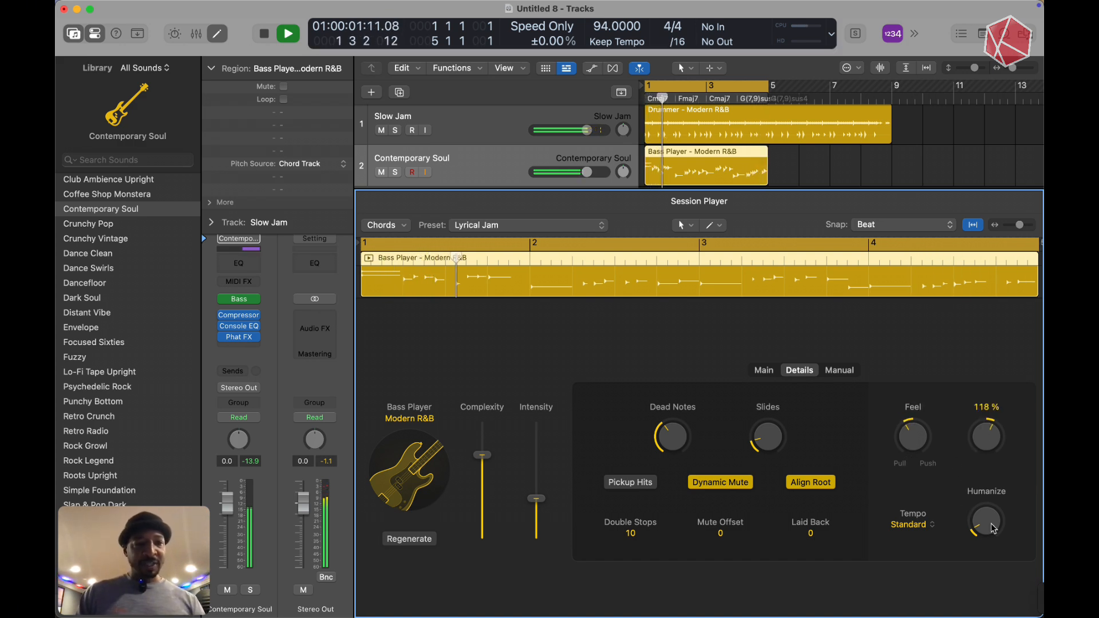
pyautogui.moveTo(986, 518); pyautogui.dragTo(988, 496)
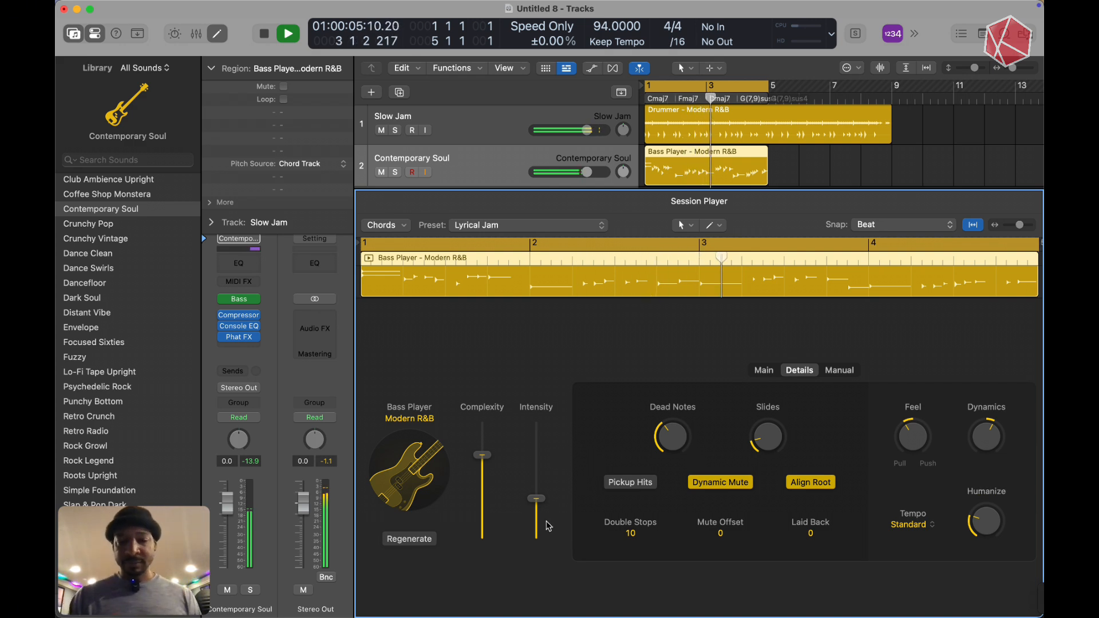
# Step: Try Pickup Hits on the bass part and switch it off again, and reduce Dead Notes to 17%
pyautogui.click(630, 485)
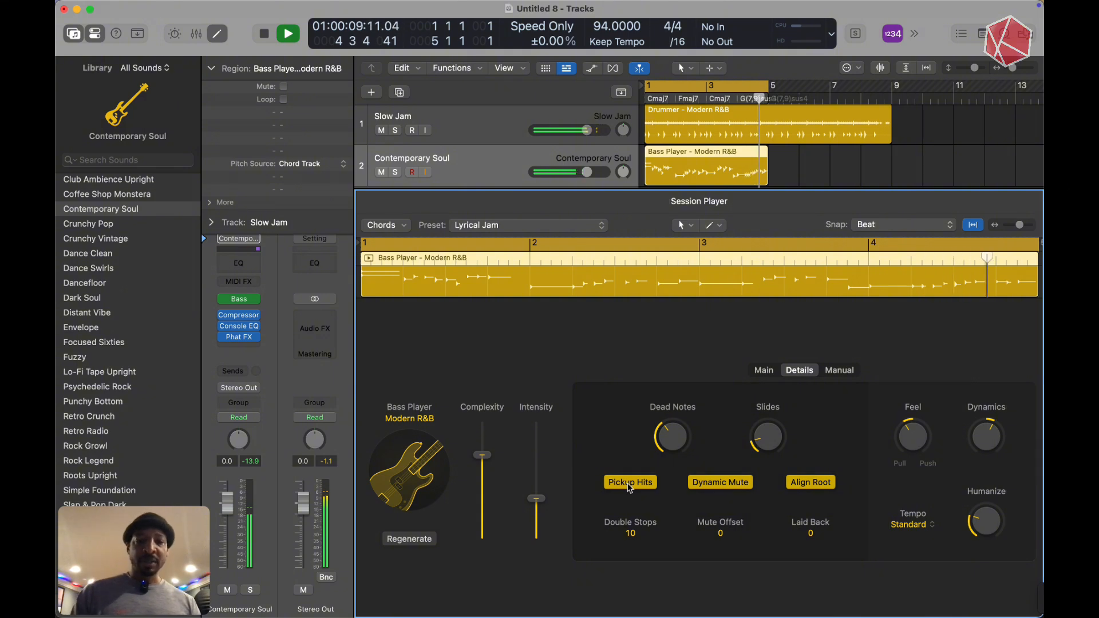
pyautogui.click(632, 484)
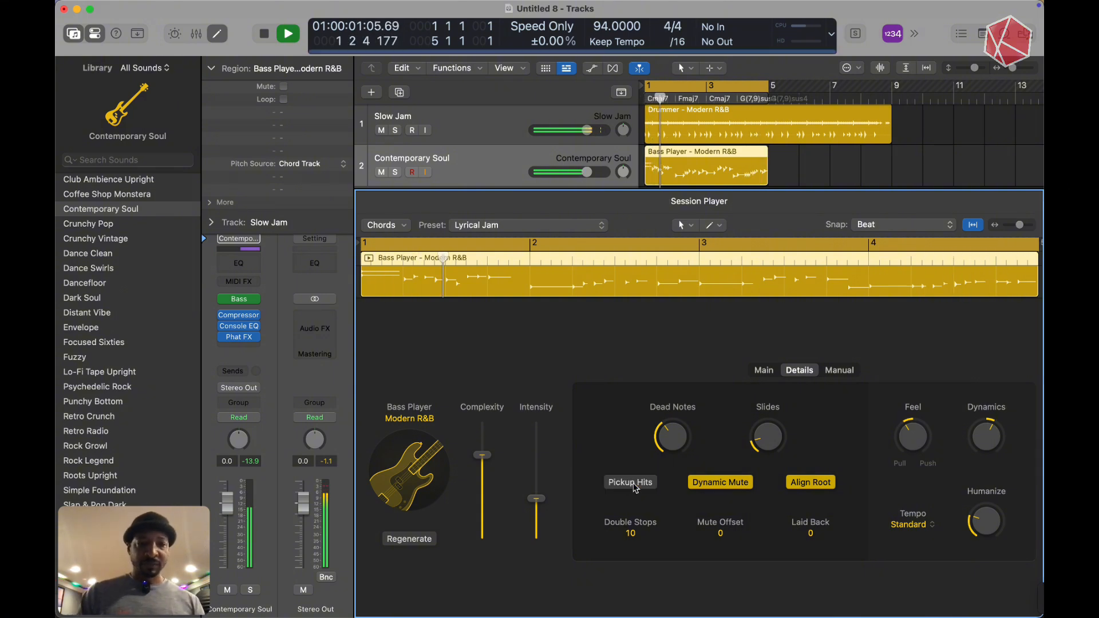
pyautogui.moveTo(674, 440); pyautogui.dragTo(673, 457)
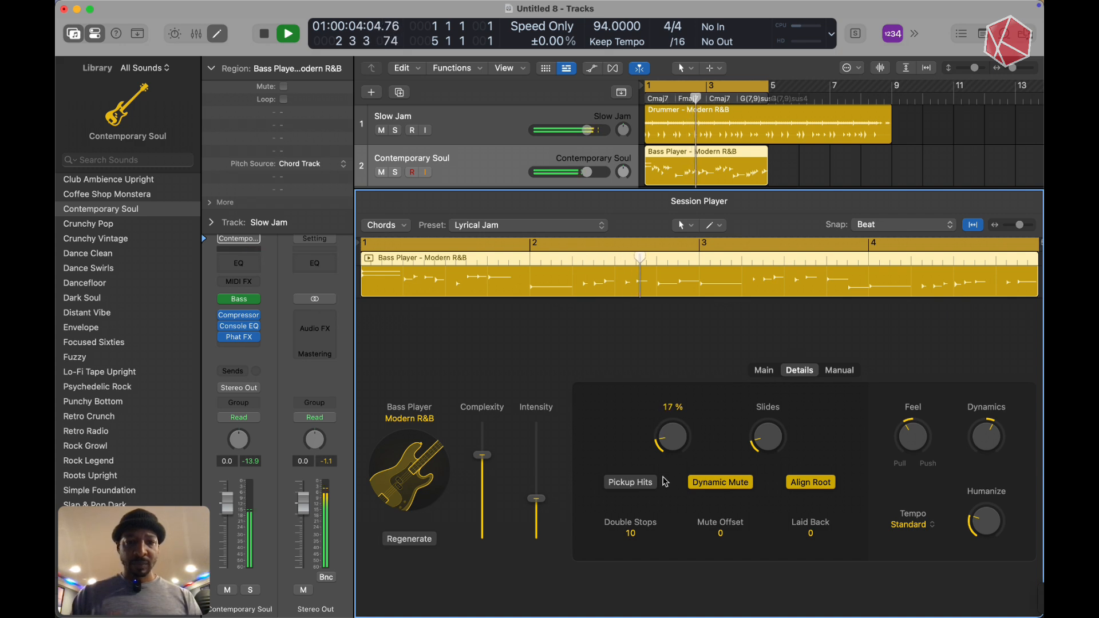
# Step: Choose rhythm pattern 6 in the bass player's main settings, listen to it, and stop playback
pyautogui.click(764, 370)
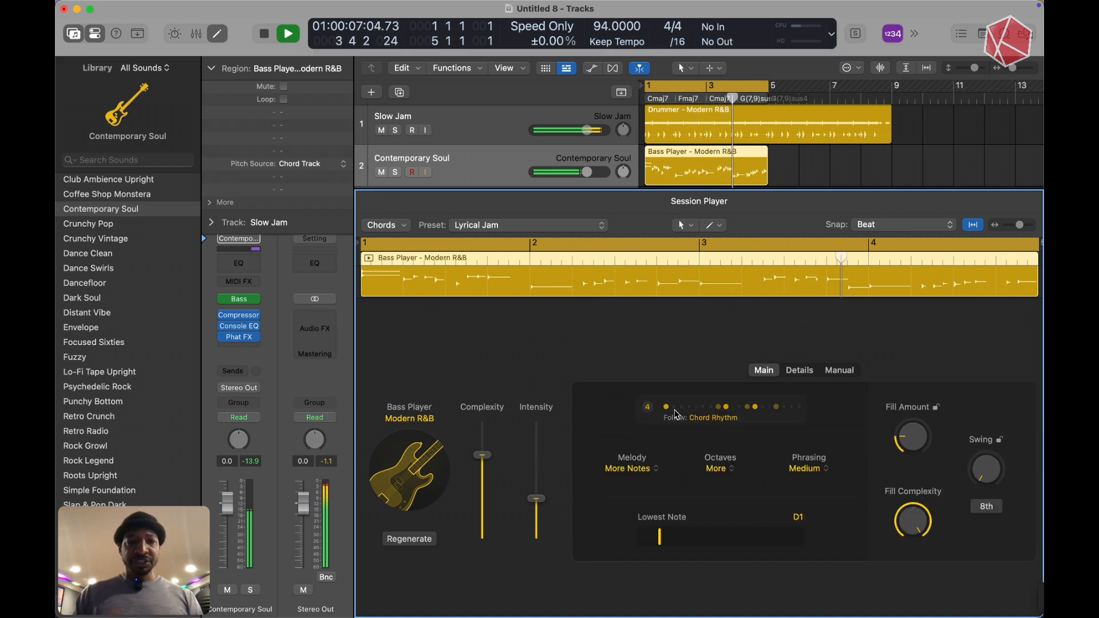
pyautogui.click(650, 408)
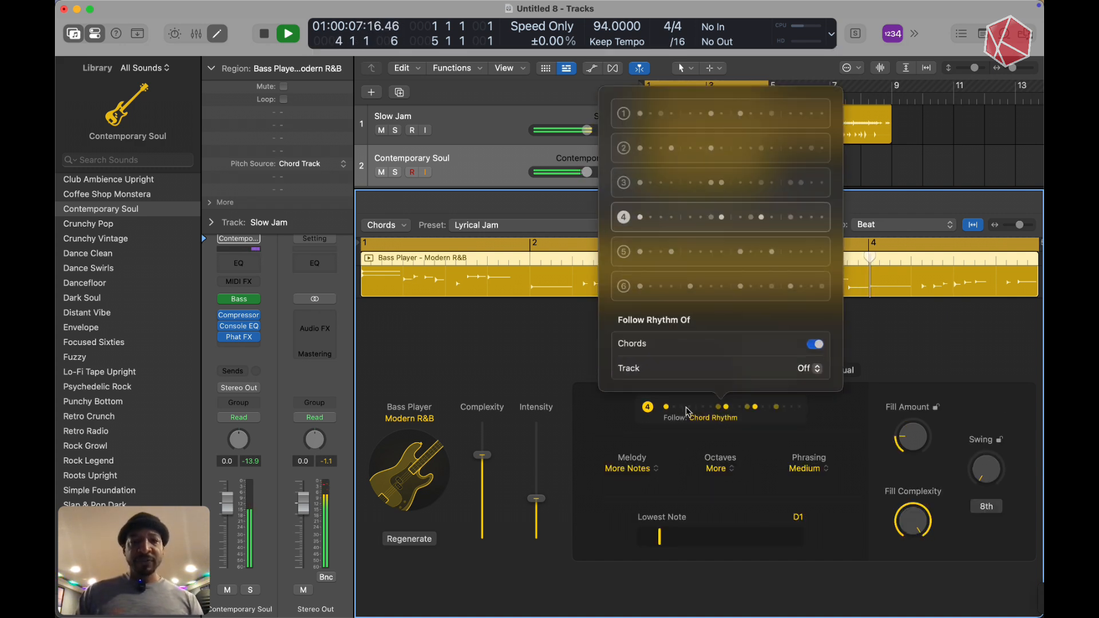
pyautogui.click(628, 288)
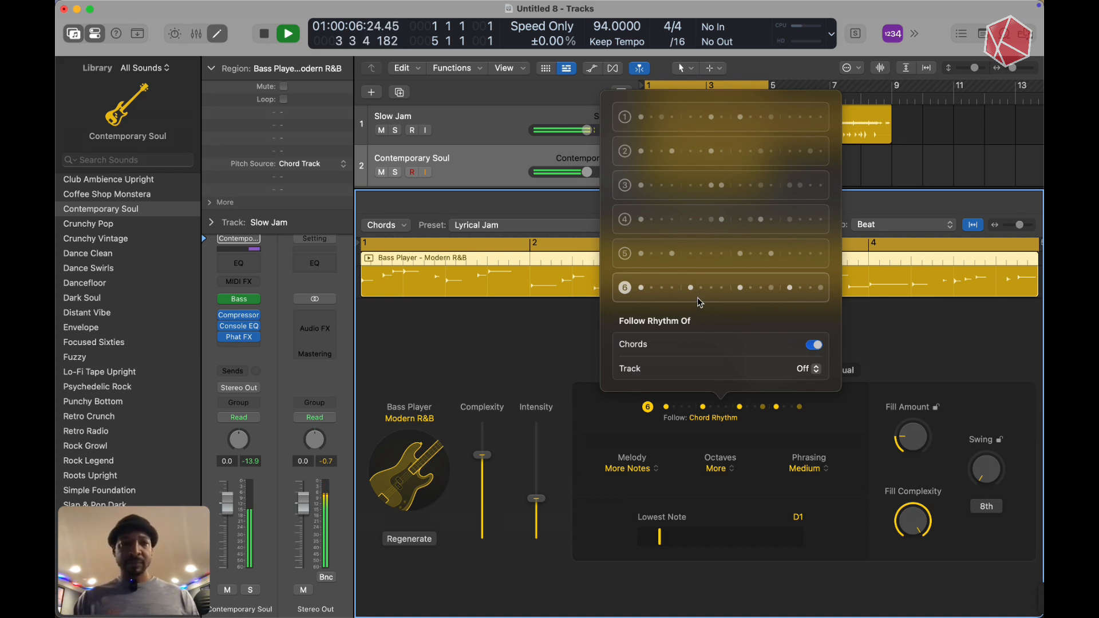
pyautogui.click(546, 362)
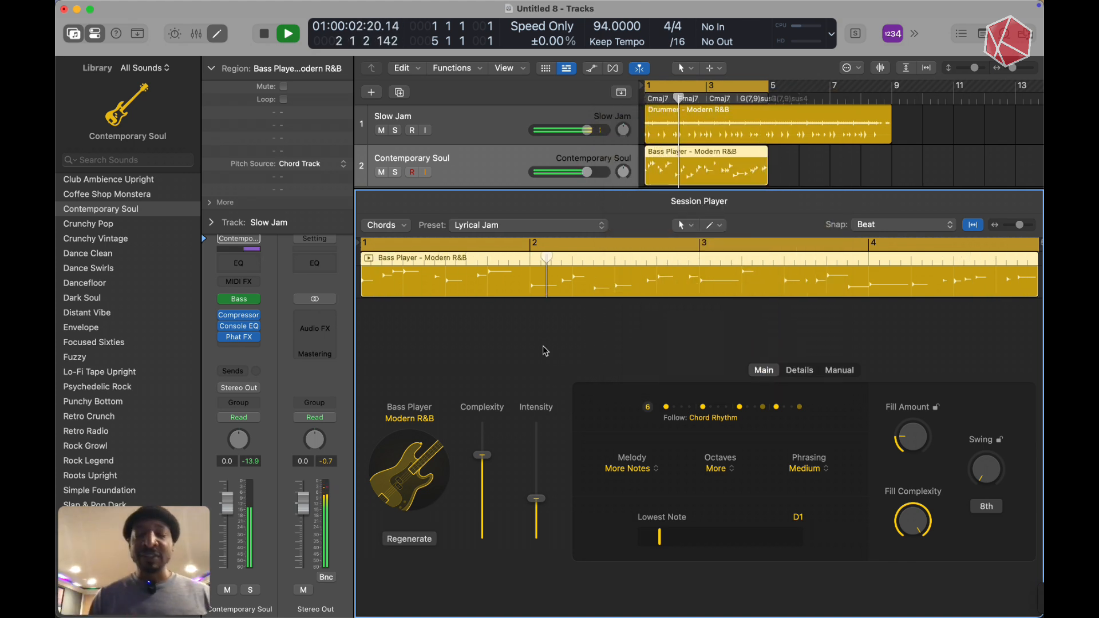
pyautogui.press('space')
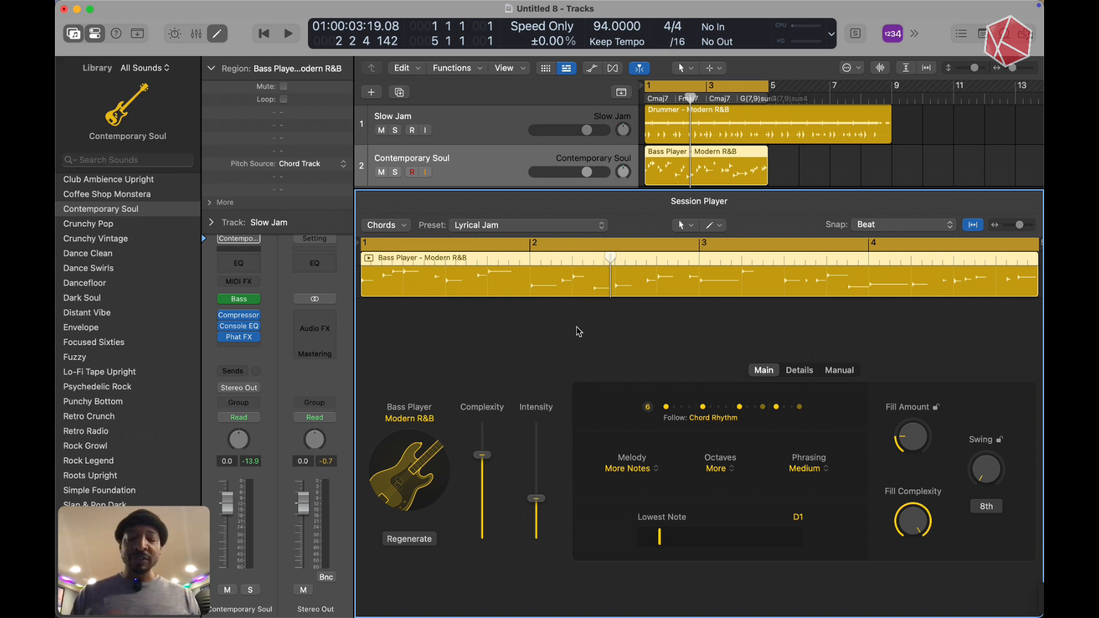
# Step: Close the bass editor and add one Keyboard Player session track in the Broken Chords style, routed to Stereo Output
pyautogui.press('x')
pyautogui.press('x')
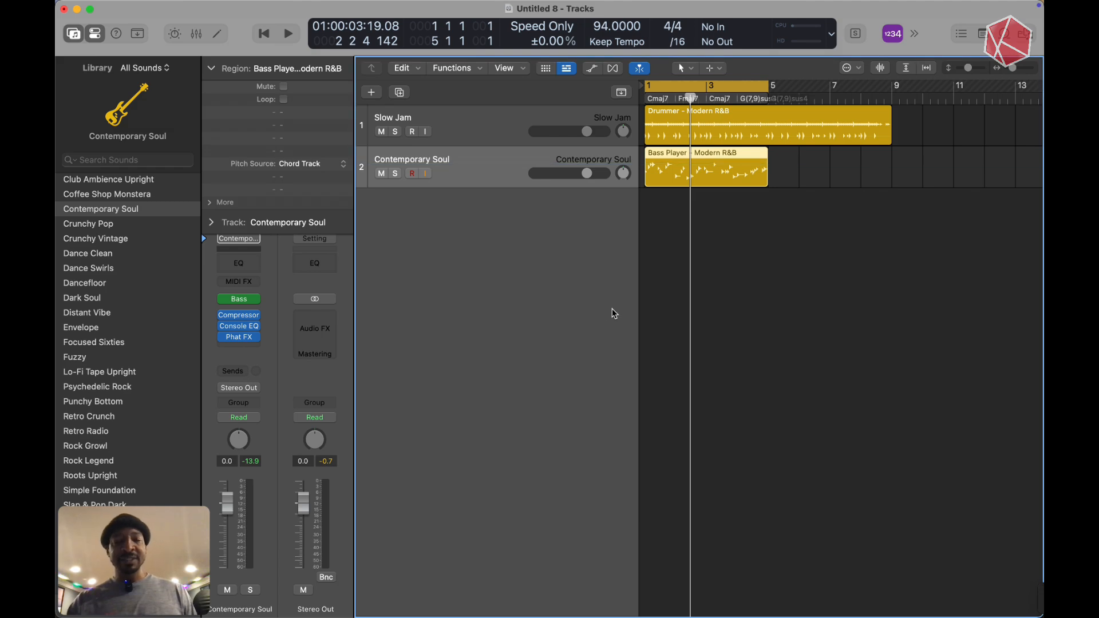
pyautogui.press('2')
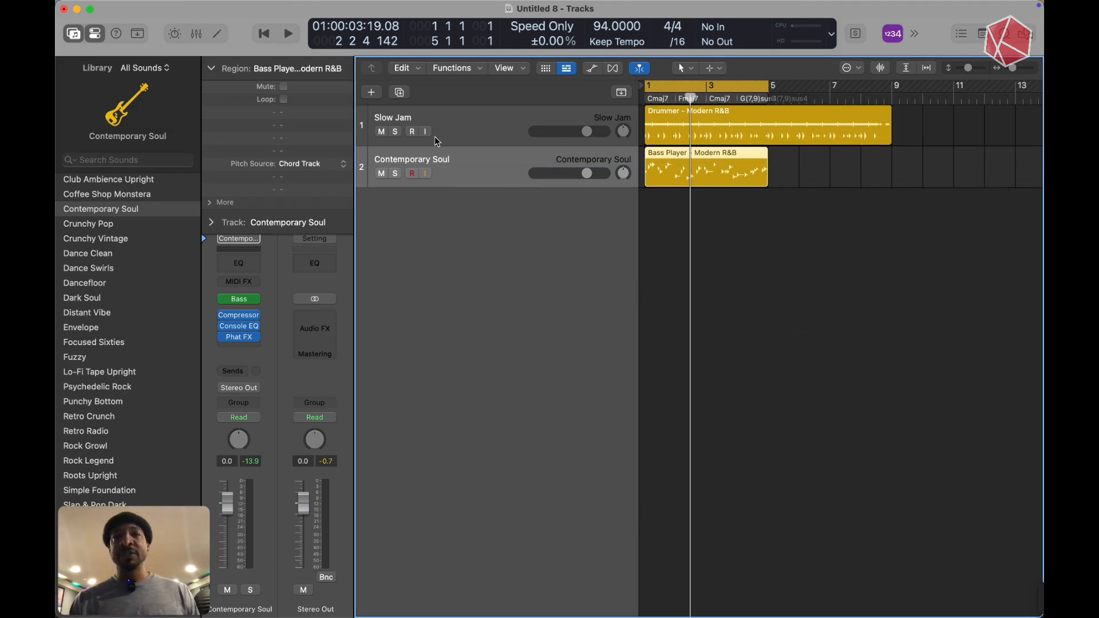
pyautogui.click(373, 93)
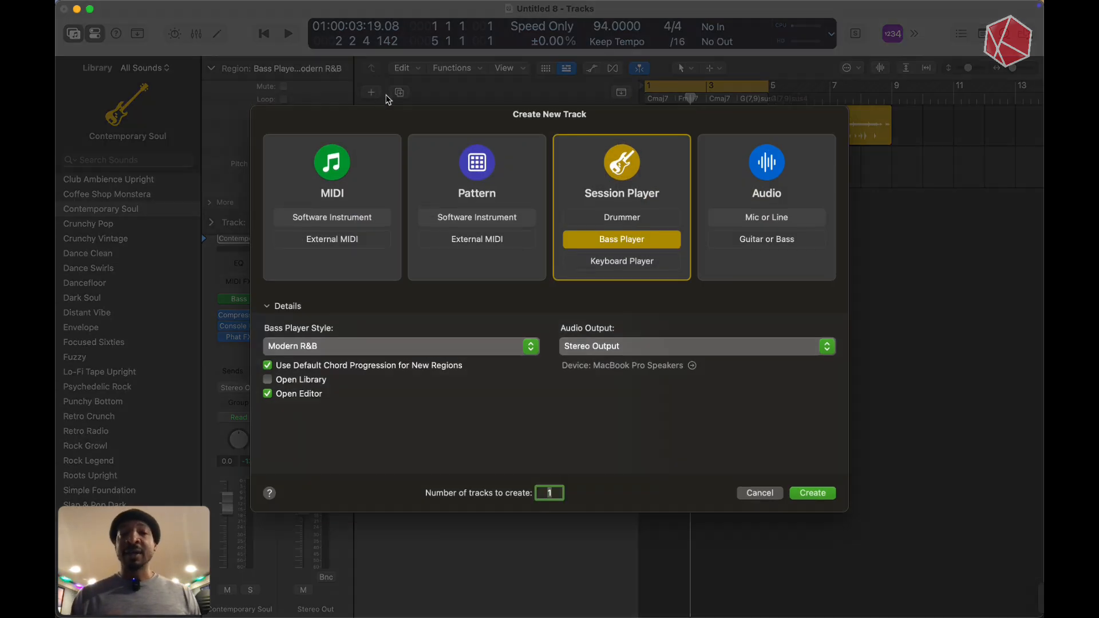
pyautogui.click(638, 263)
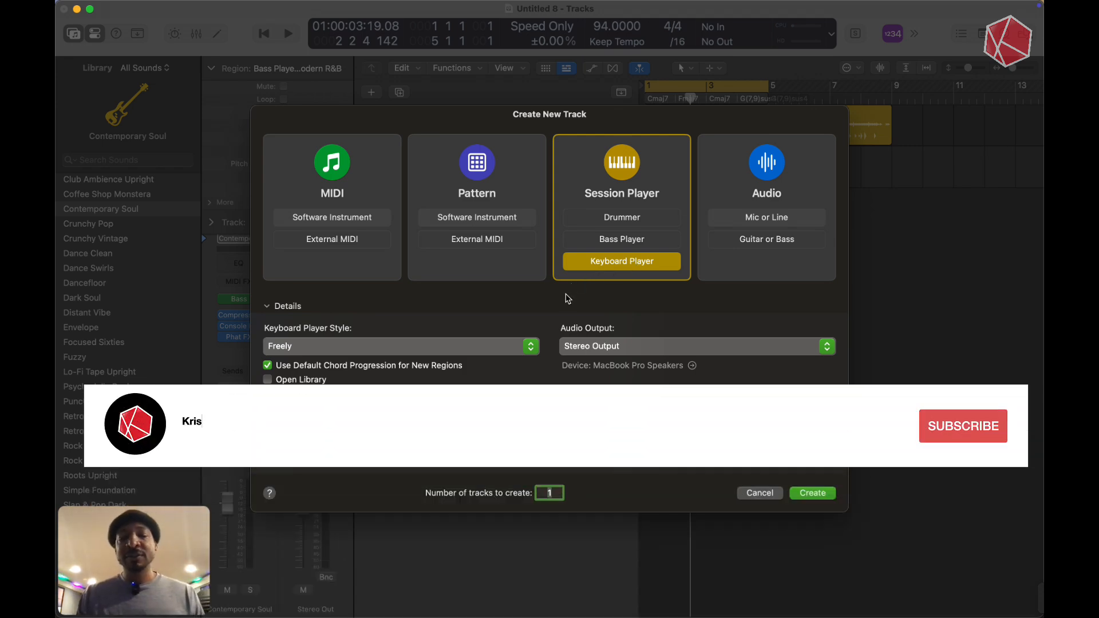
pyautogui.click(426, 346)
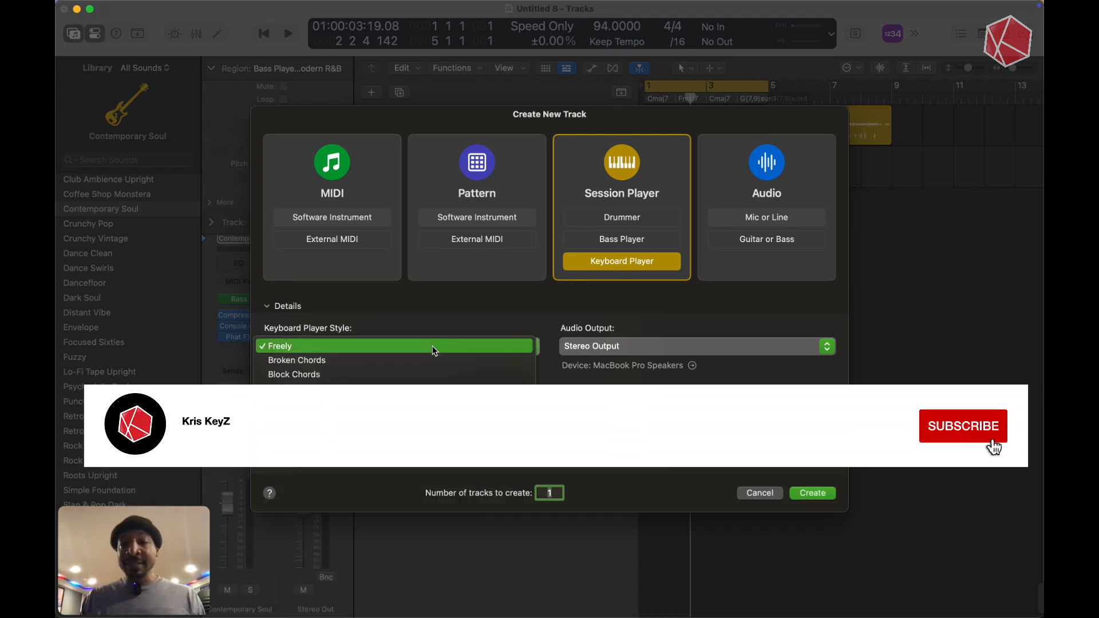
pyautogui.click(386, 360)
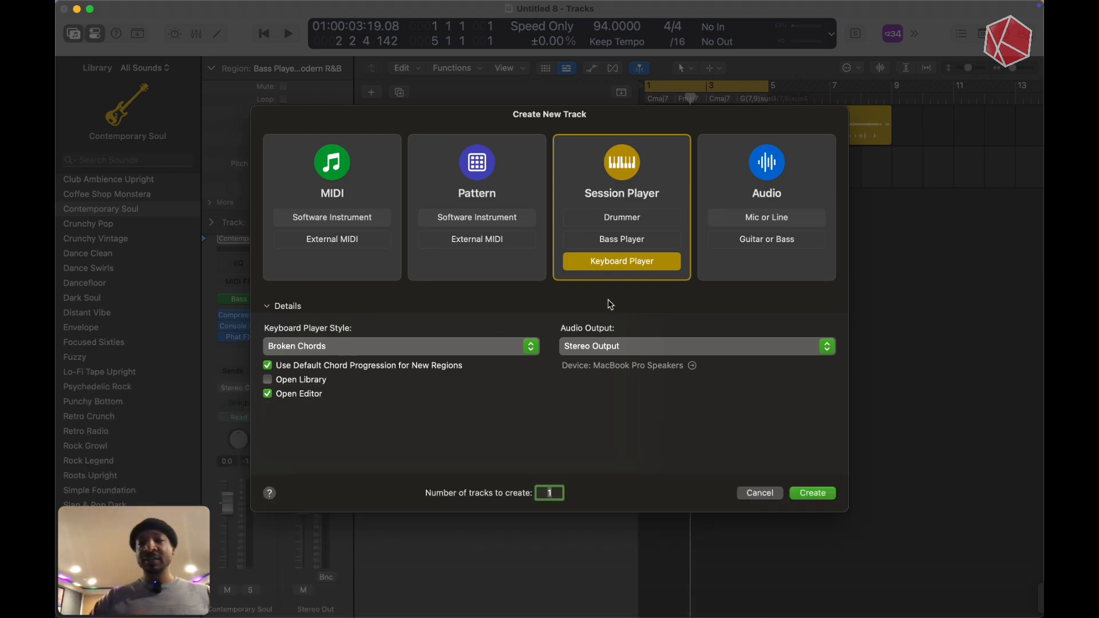
pyautogui.click(295, 348)
pyautogui.click(300, 362)
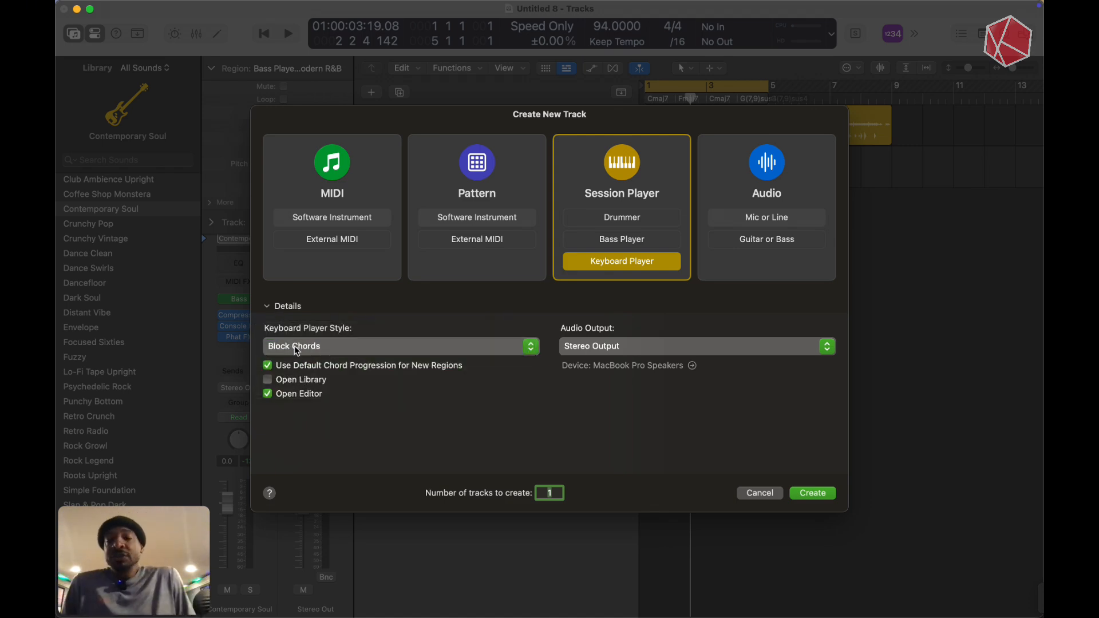
pyautogui.click(296, 348)
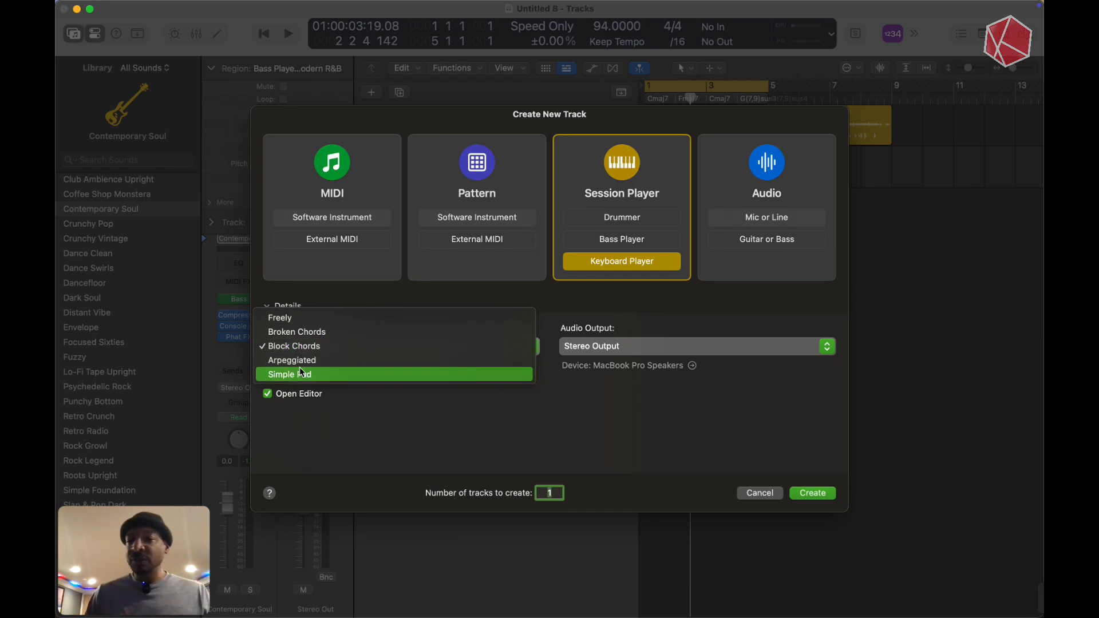
pyautogui.click(300, 331)
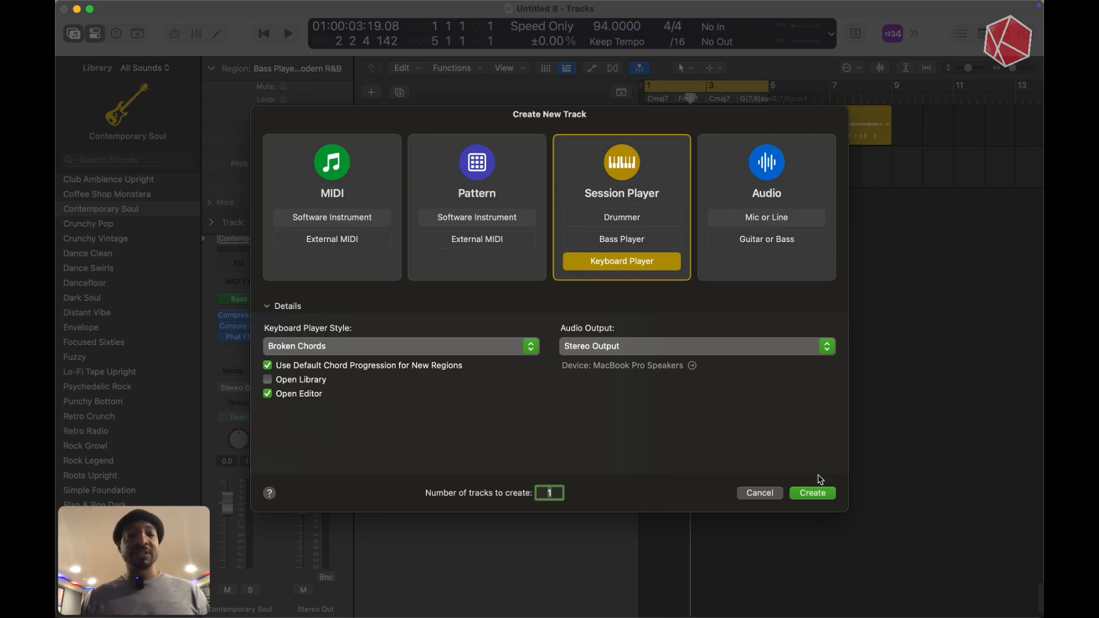
pyautogui.click(810, 497)
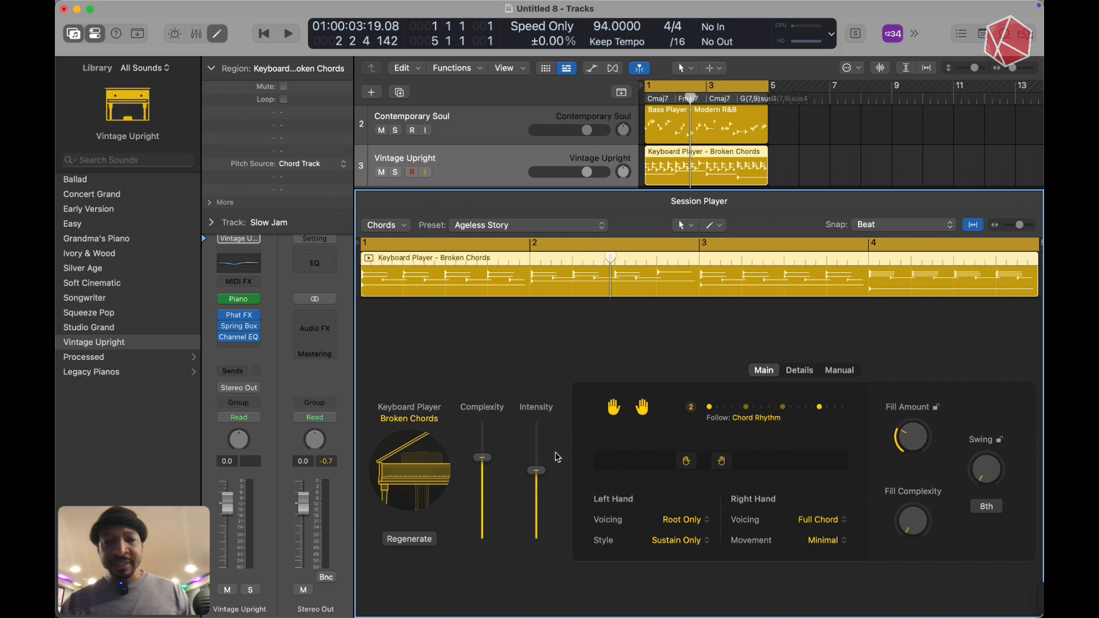
# Step: Audition the keyboard part with a shorter editor, raise its Intensity, and lower its Complexity to just above 49%
pyautogui.press('space')
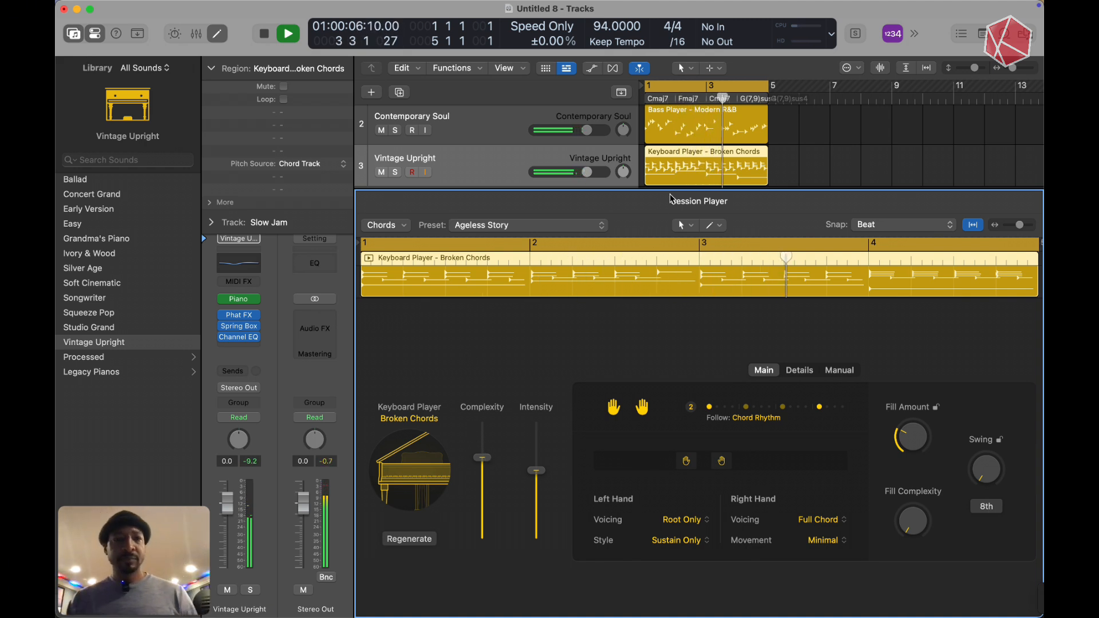
pyautogui.moveTo(668, 189); pyautogui.dragTo(661, 241)
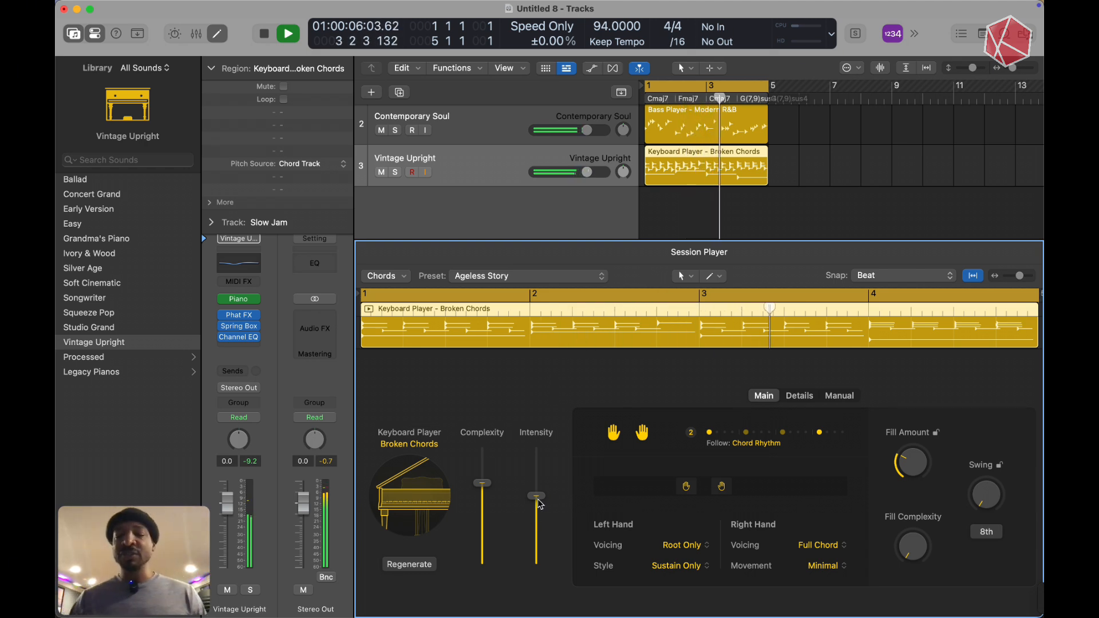
pyautogui.press('space')
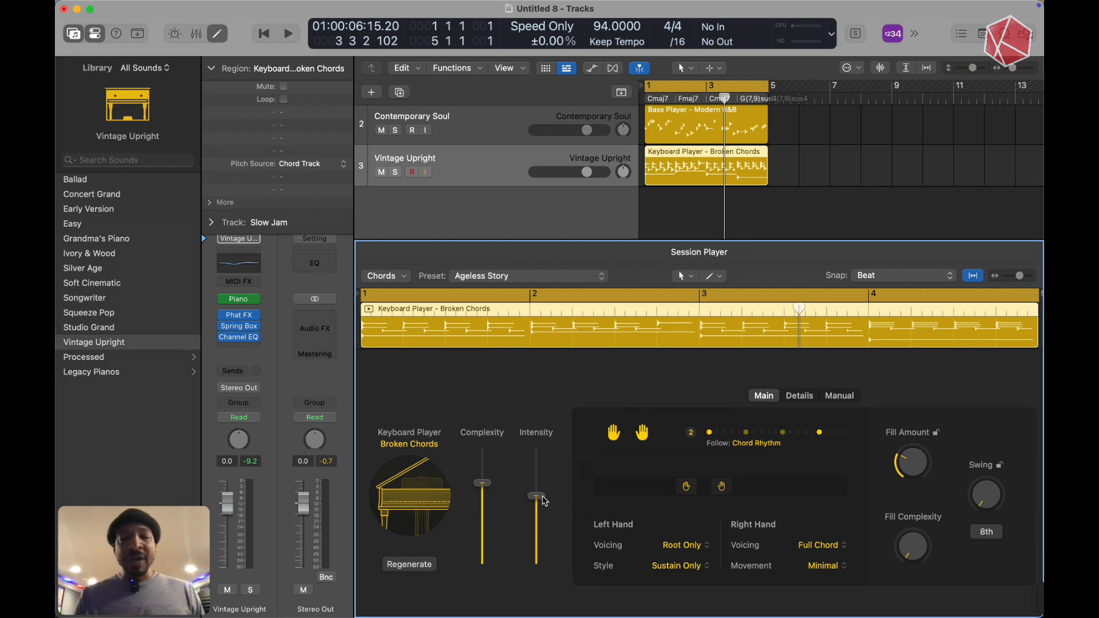
pyautogui.moveTo(542, 496); pyautogui.dragTo(542, 489)
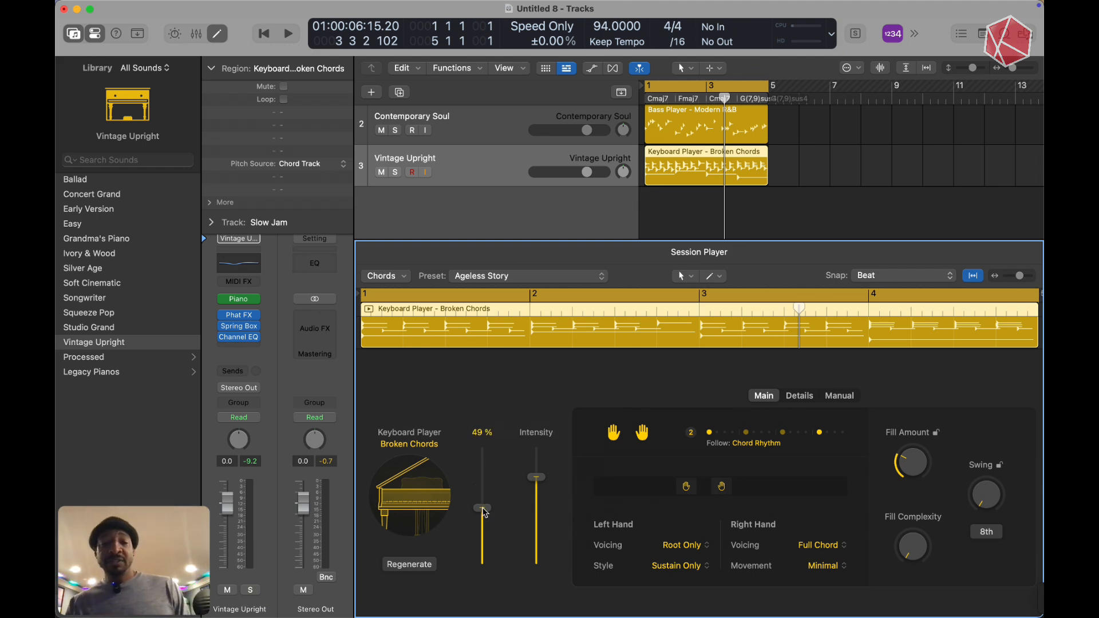
pyautogui.press('space')
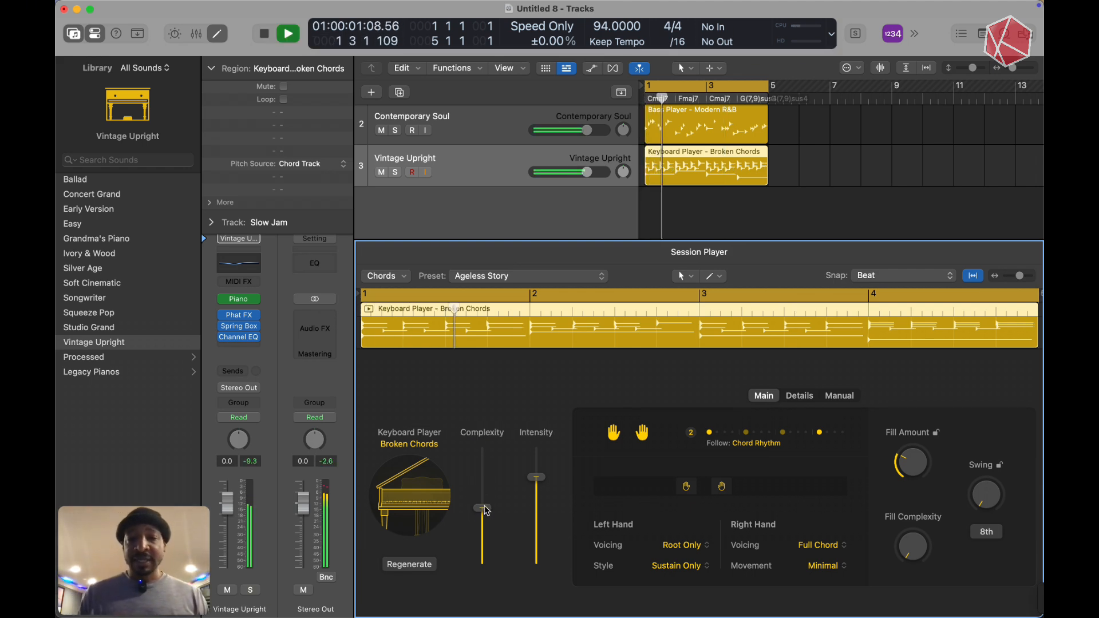
pyautogui.moveTo(486, 511); pyautogui.dragTo(486, 505)
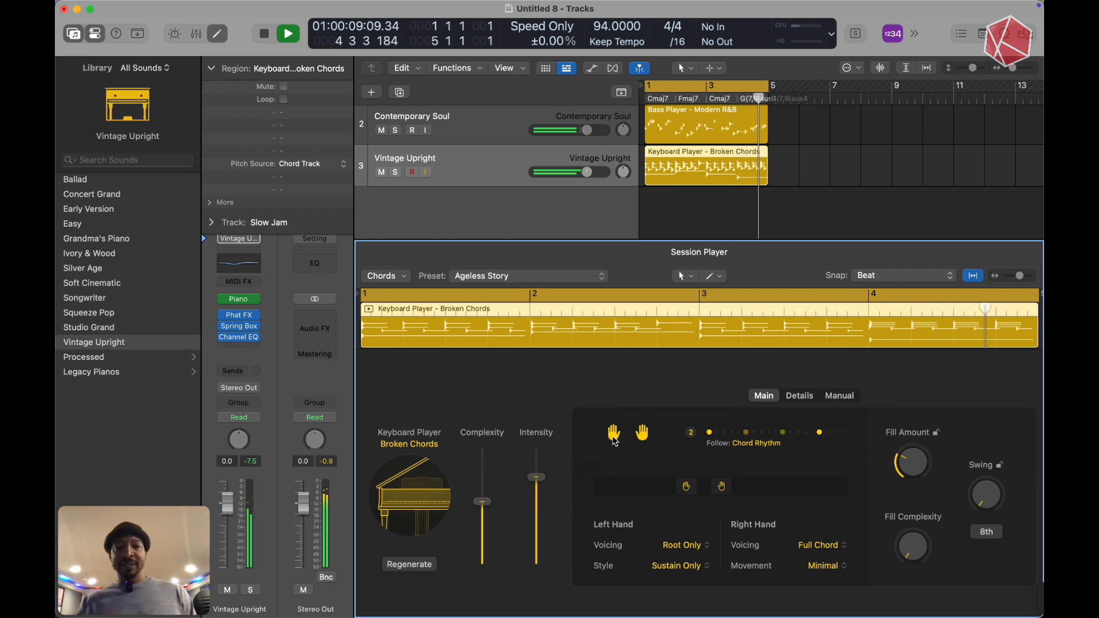
# Step: With only the keyboard player's right hand playing, set its Voicing to 4+ Voice (Fixed Inversion) and its Movement to Large Range
pyautogui.click(642, 434)
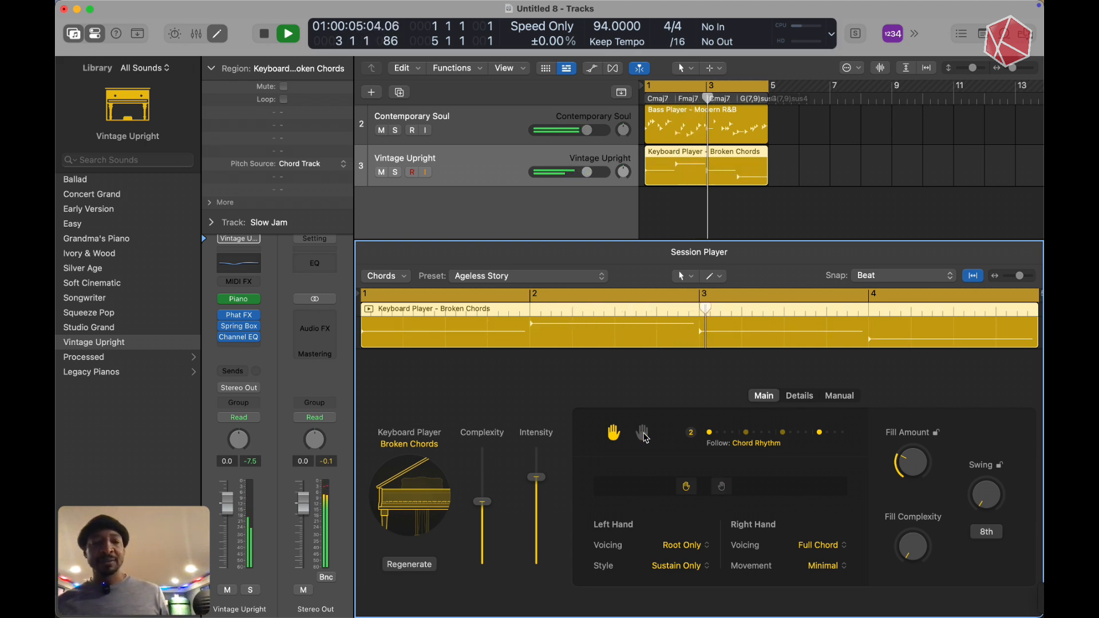
pyautogui.click(615, 435)
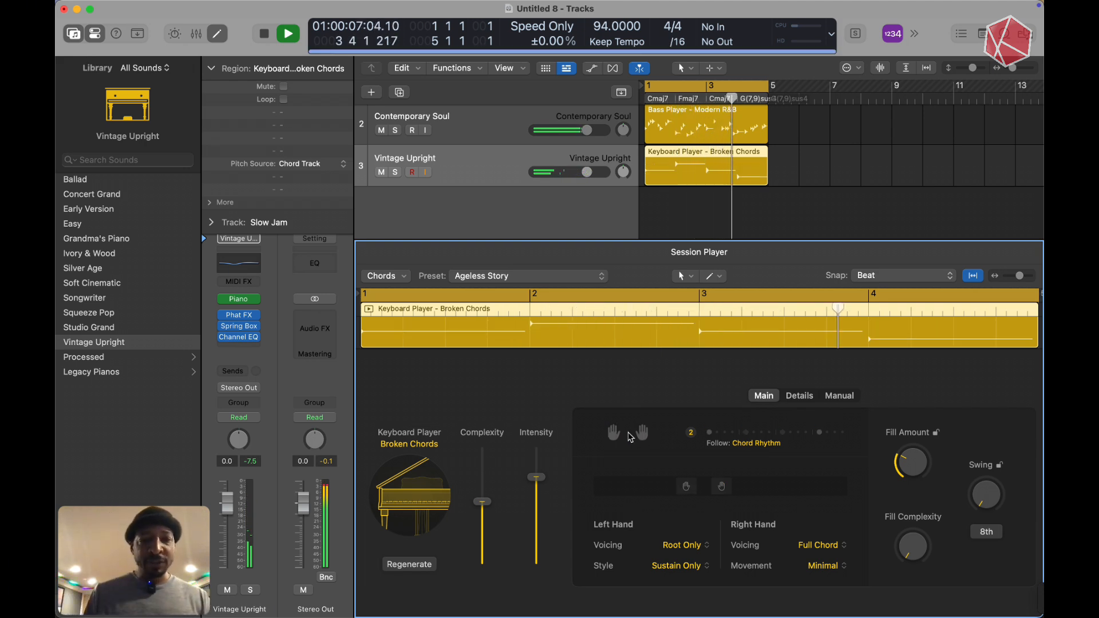
pyautogui.click(644, 436)
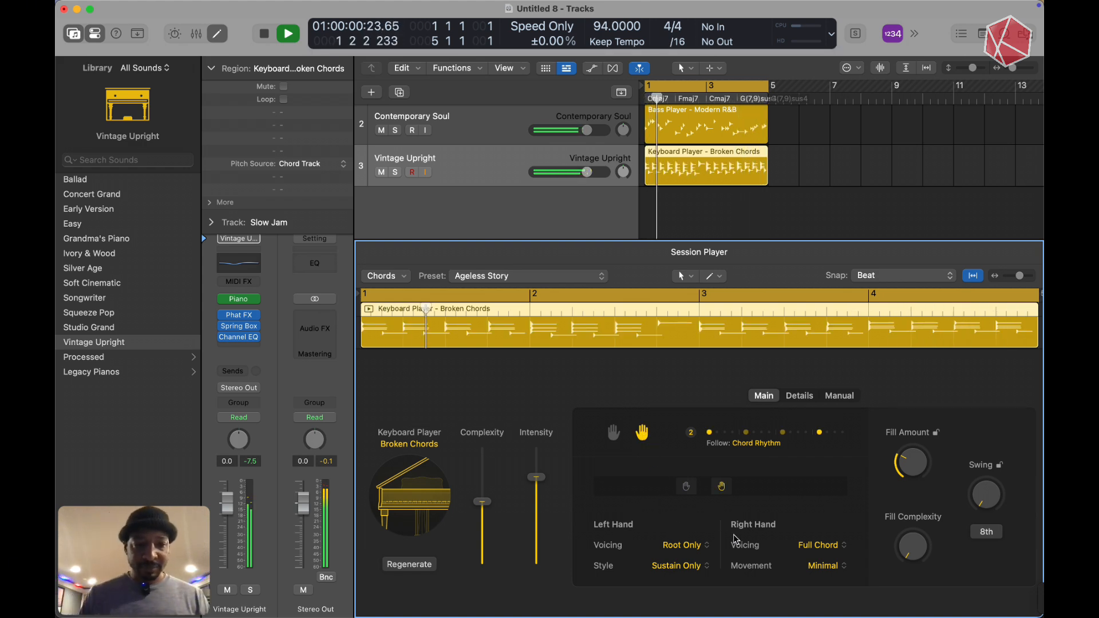
pyautogui.click(844, 546)
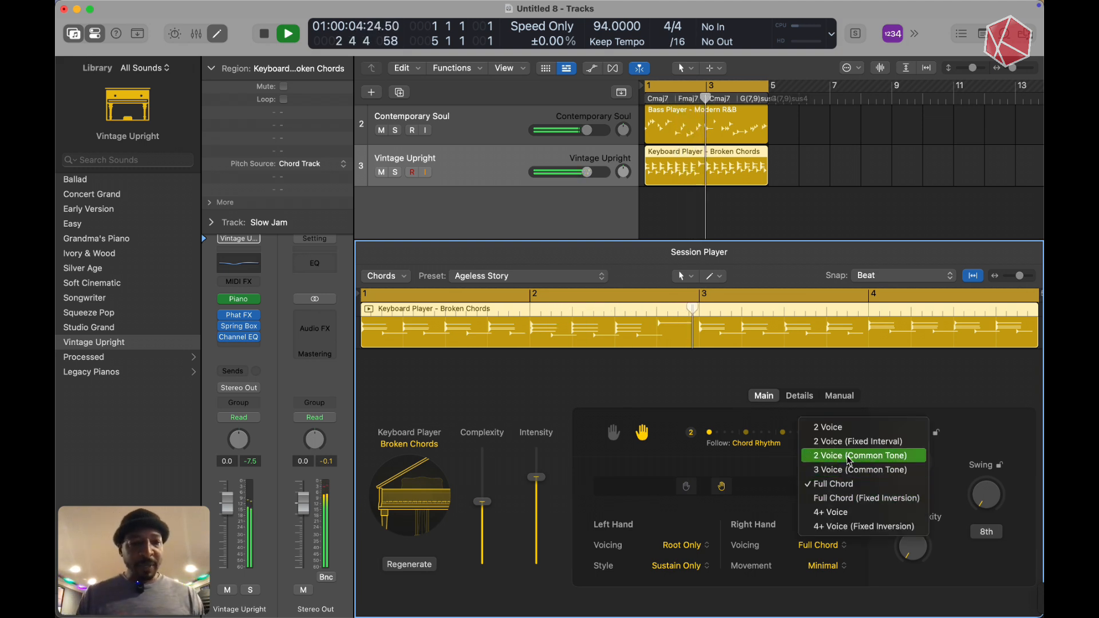
pyautogui.click(848, 525)
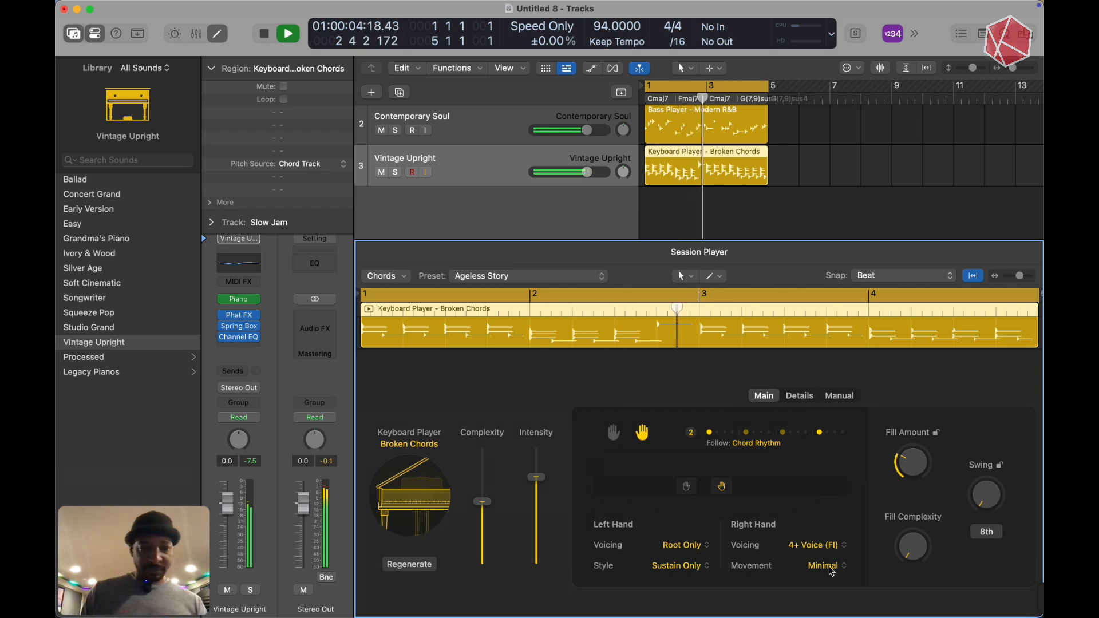
pyautogui.click(834, 571)
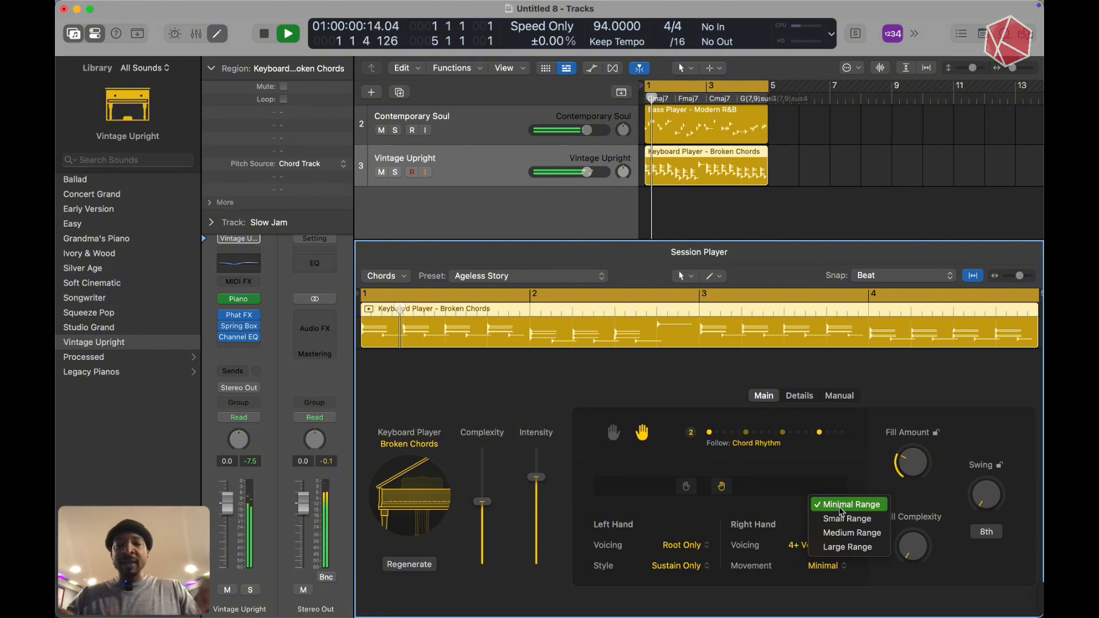
pyautogui.click(838, 547)
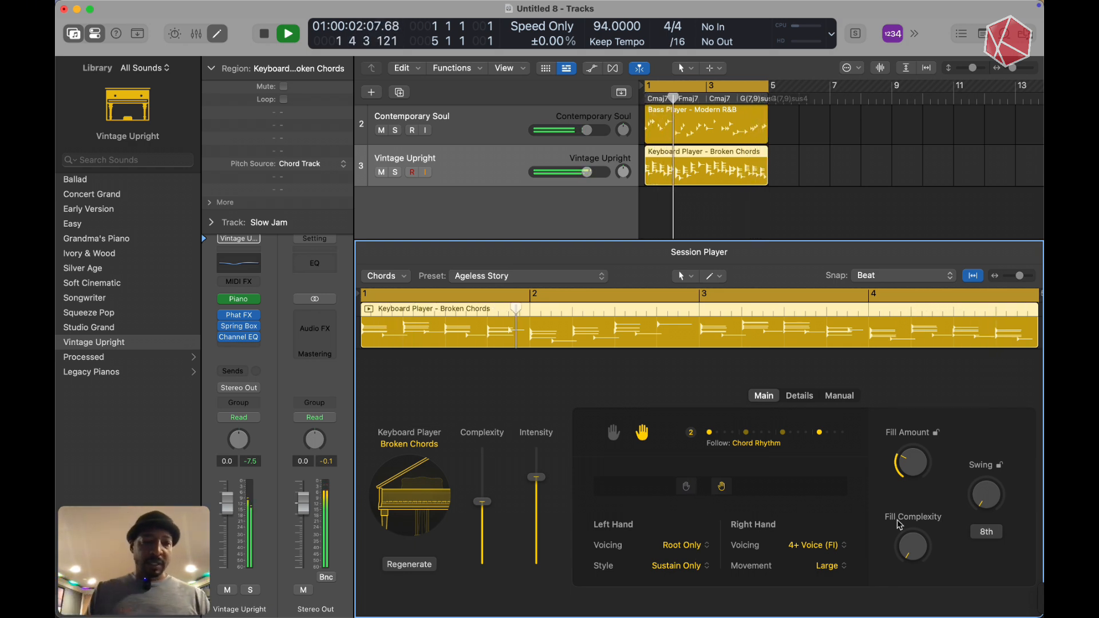
# Step: Raise the keyboard player's Fill Complexity, set Fill Amount to 41%, and lower the Vintage Upright track's volume to -2.9 dB
pyautogui.moveTo(914, 553); pyautogui.dragTo(921, 442)
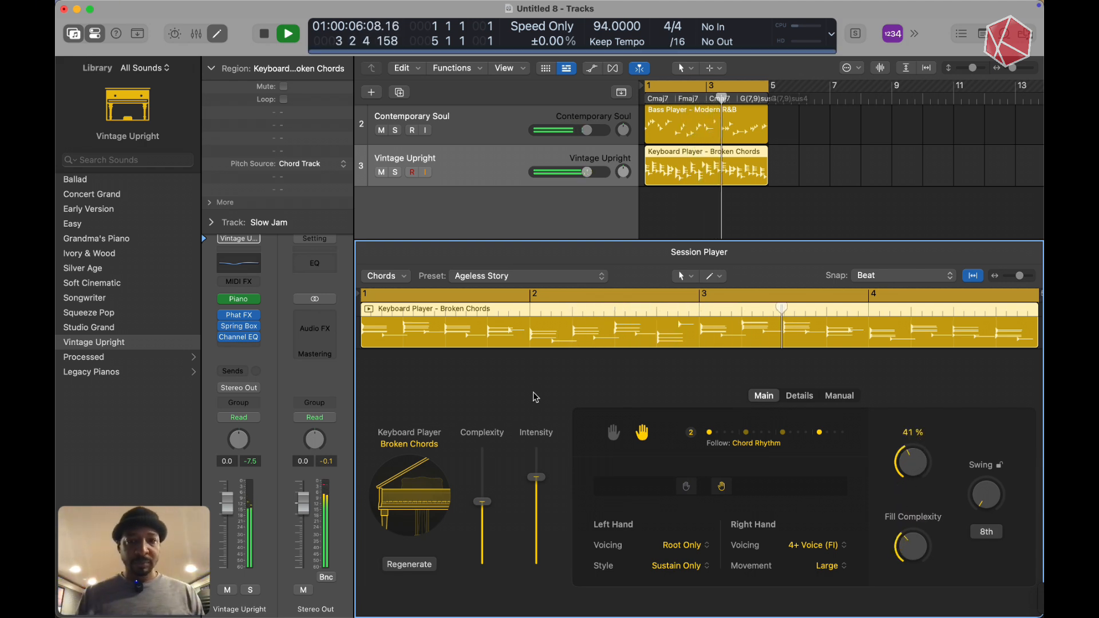
pyautogui.moveTo(587, 173); pyautogui.dragTo(578, 172)
pyautogui.scroll(2, 647, 203)
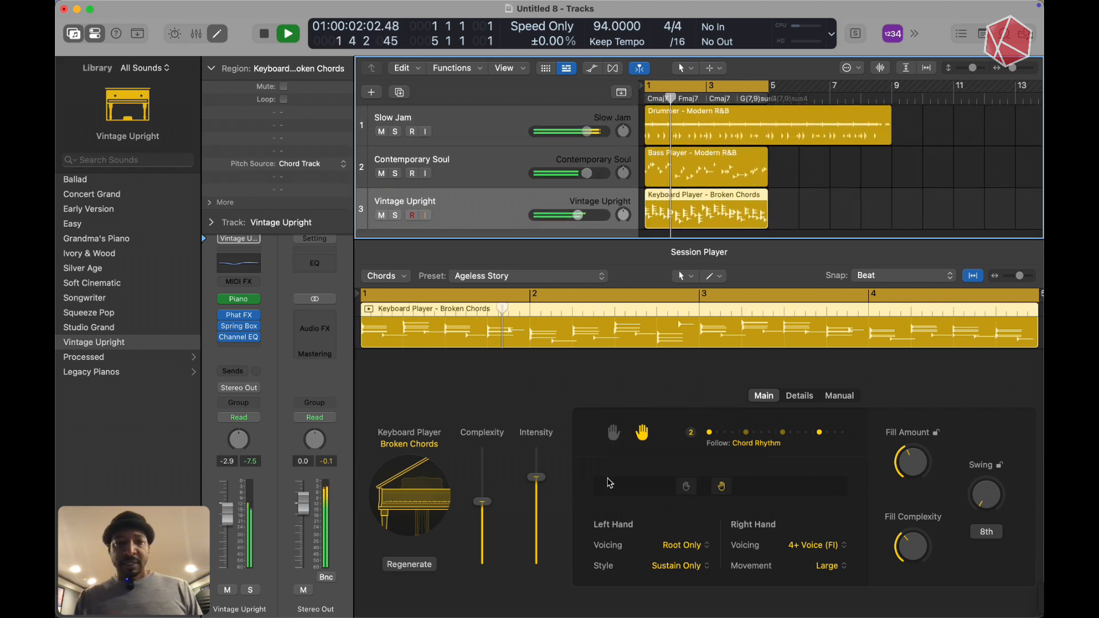
# Step: Bring the keyboard player's left hand back in, choose rhythm pattern 5, and stop playback
pyautogui.click(614, 432)
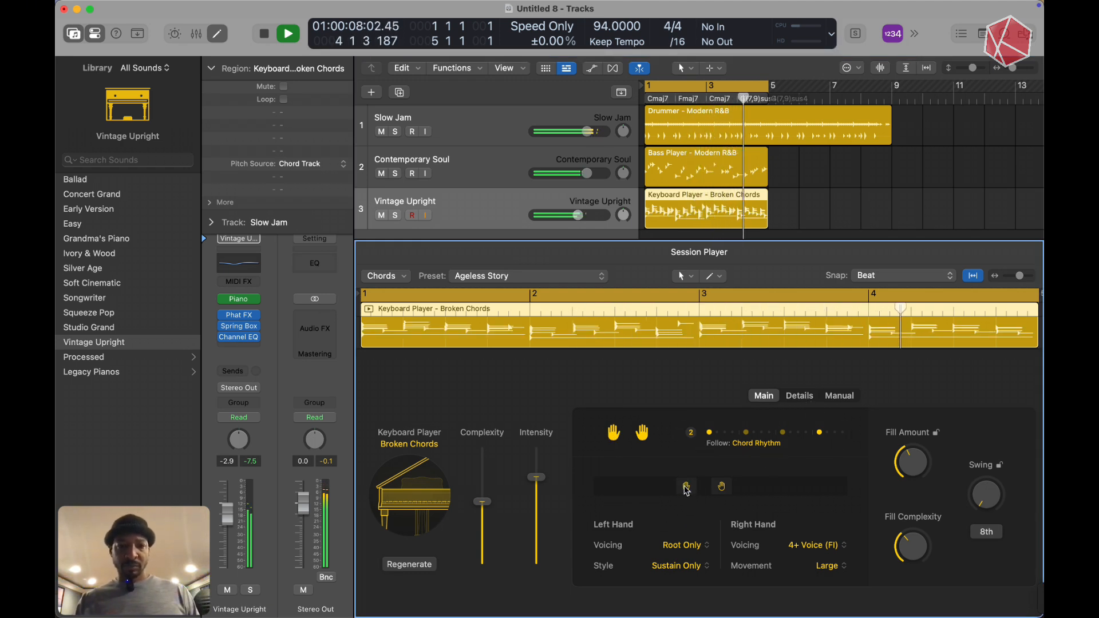
pyautogui.click(764, 435)
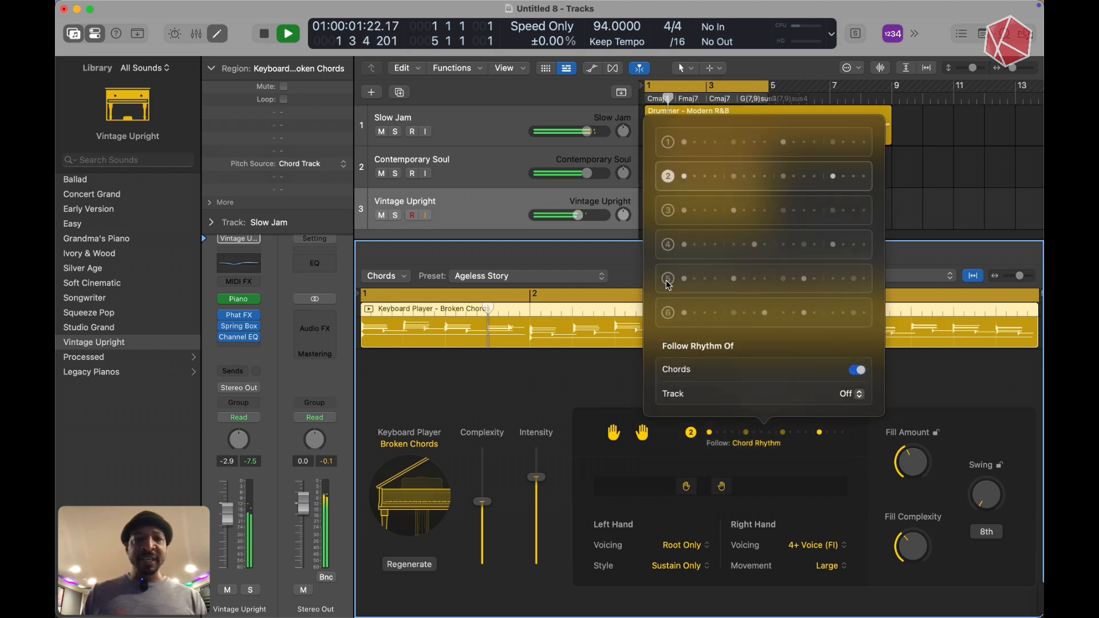
pyautogui.click(668, 279)
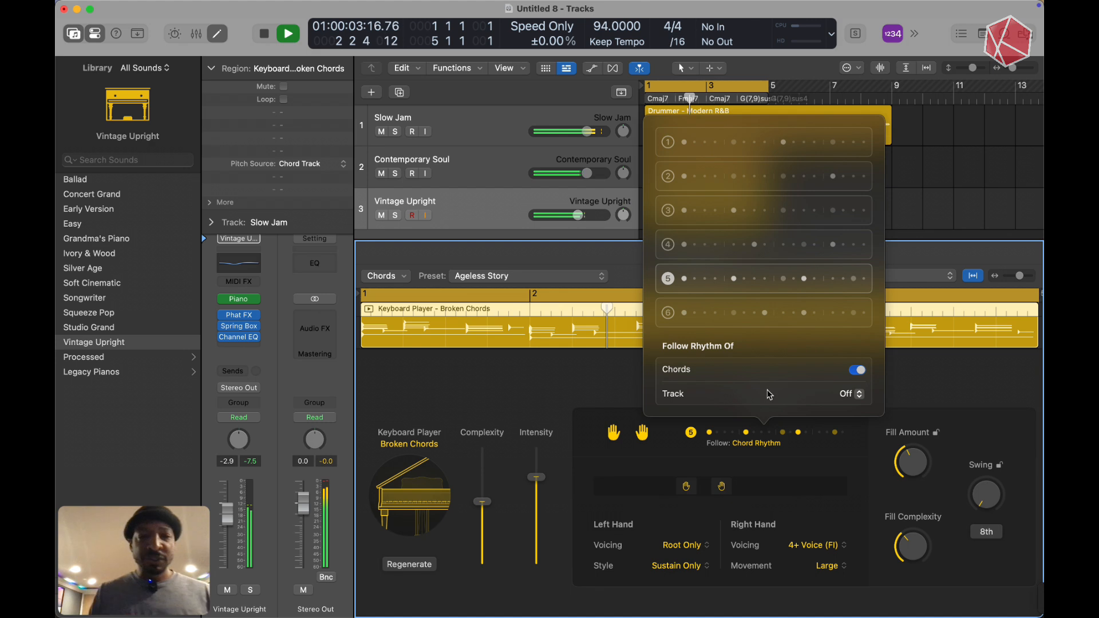
pyautogui.click(593, 363)
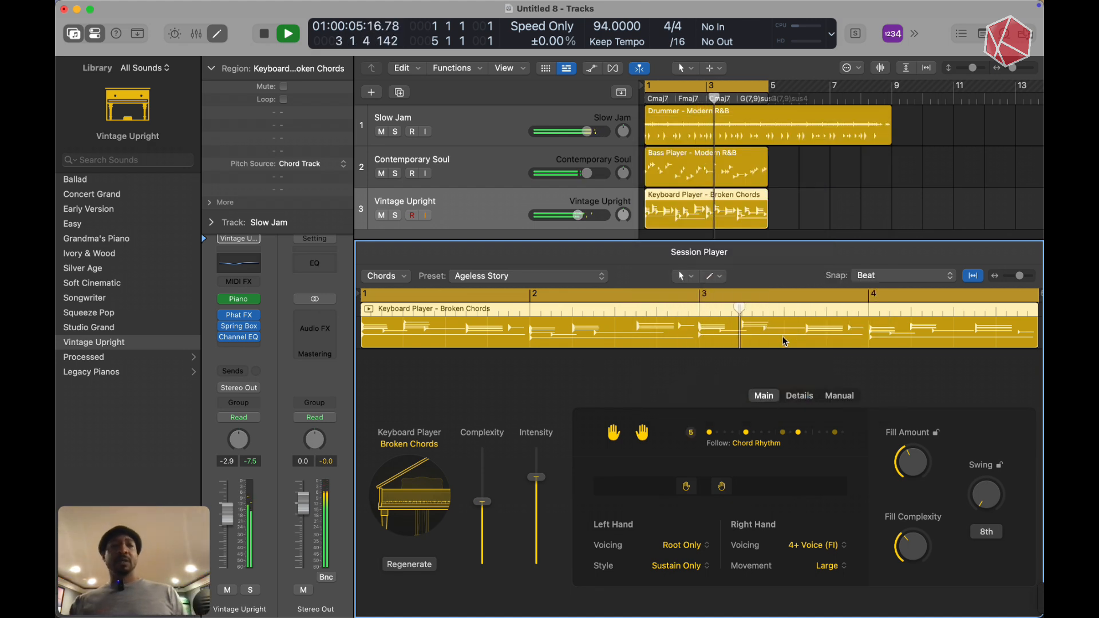
pyautogui.press('space')
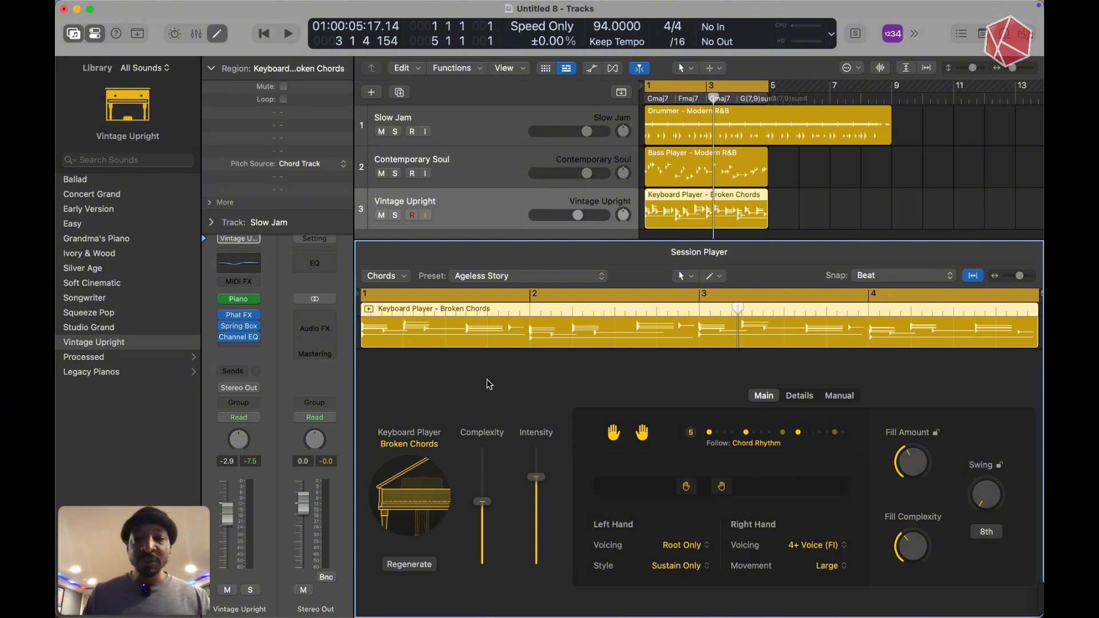
# Step: Play the arrangement from the start and load the Studio Piano instrument on the Vintage Upright track
pyautogui.press('Return')
pyautogui.press('space')
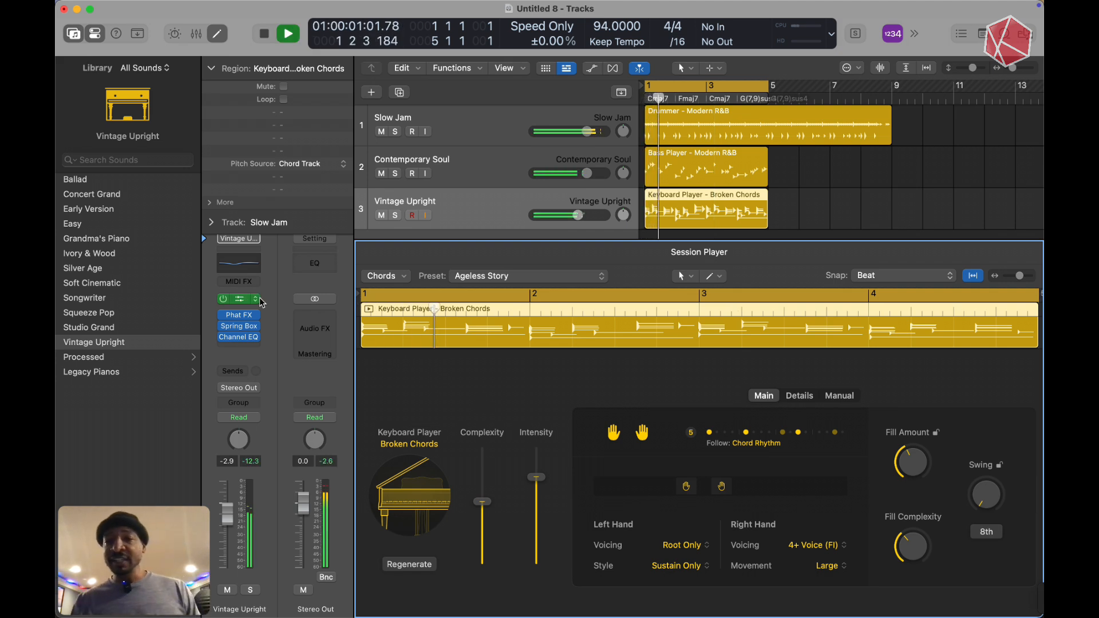
pyautogui.moveTo(256, 303)
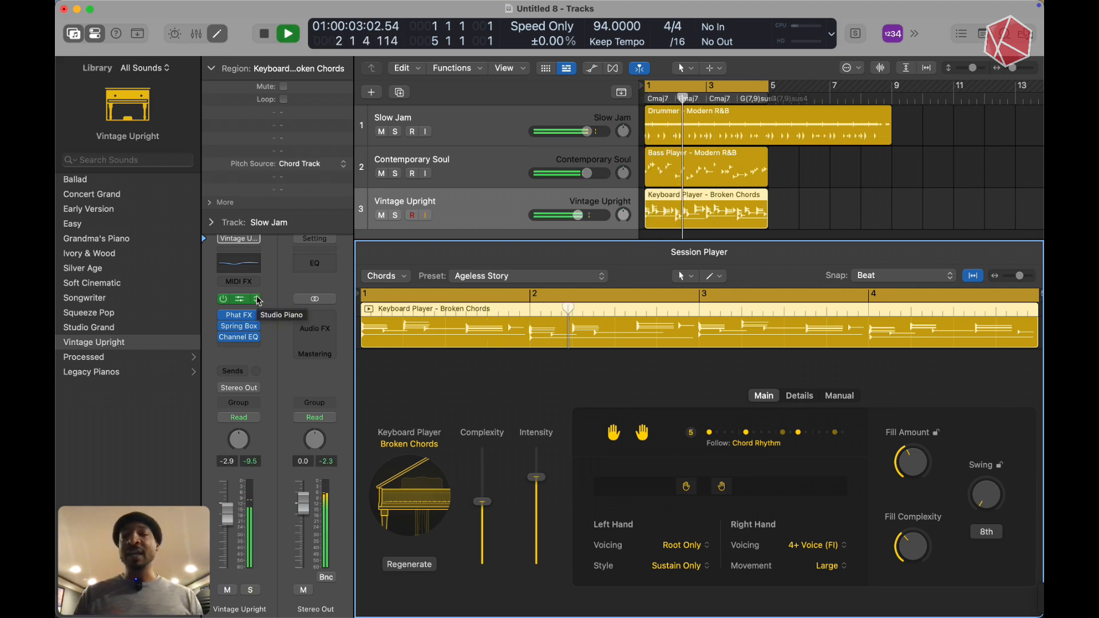
pyautogui.click(257, 299)
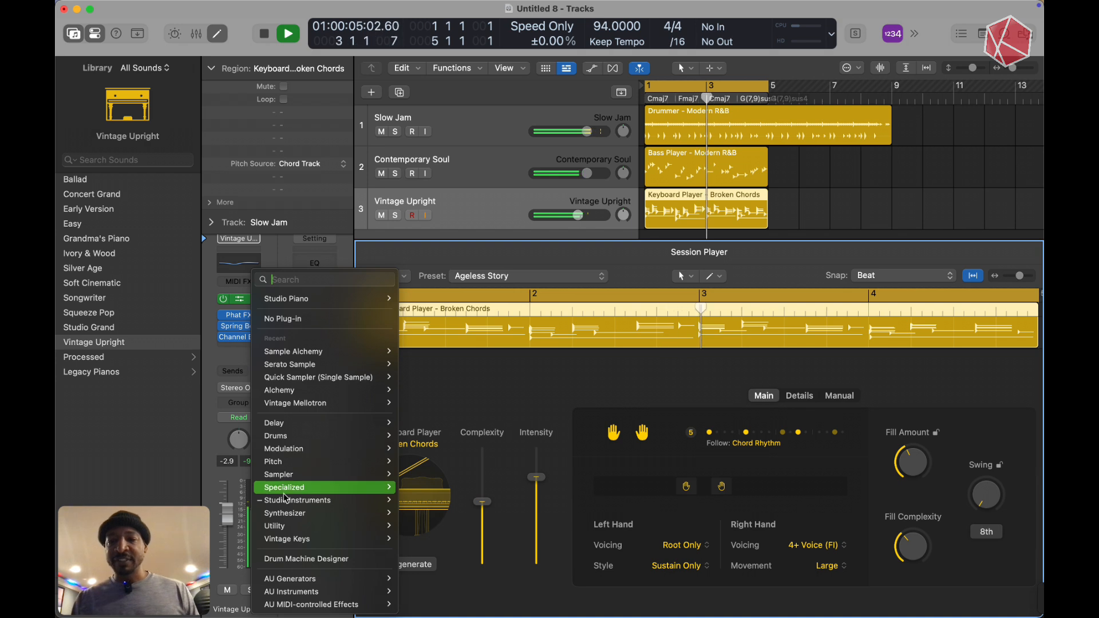
pyautogui.moveTo(287, 502)
pyautogui.moveTo(459, 530)
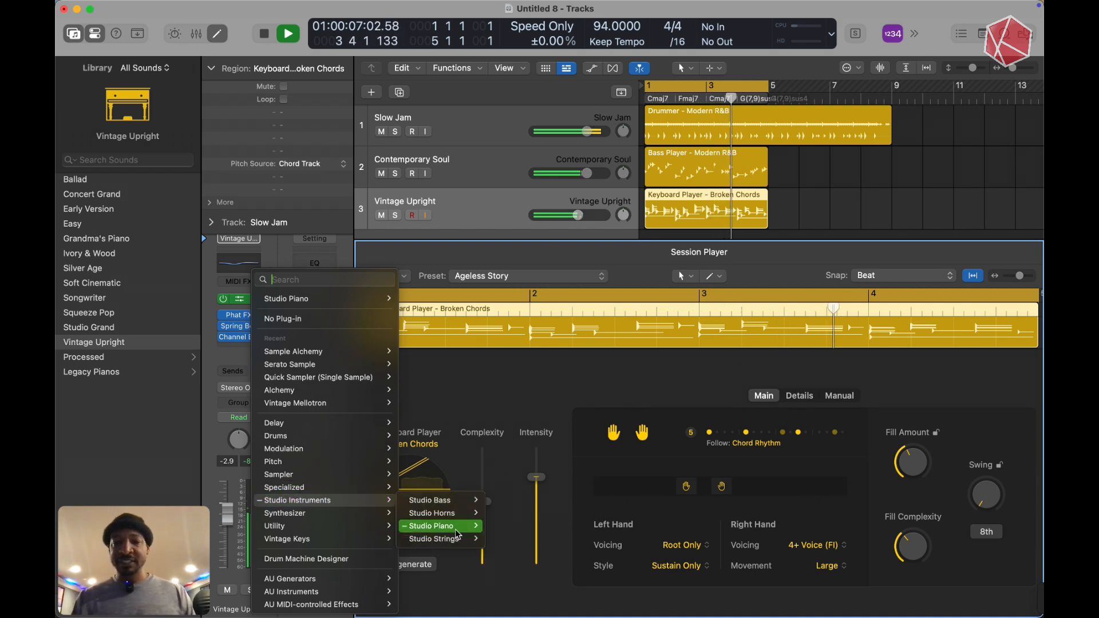
pyautogui.click(503, 526)
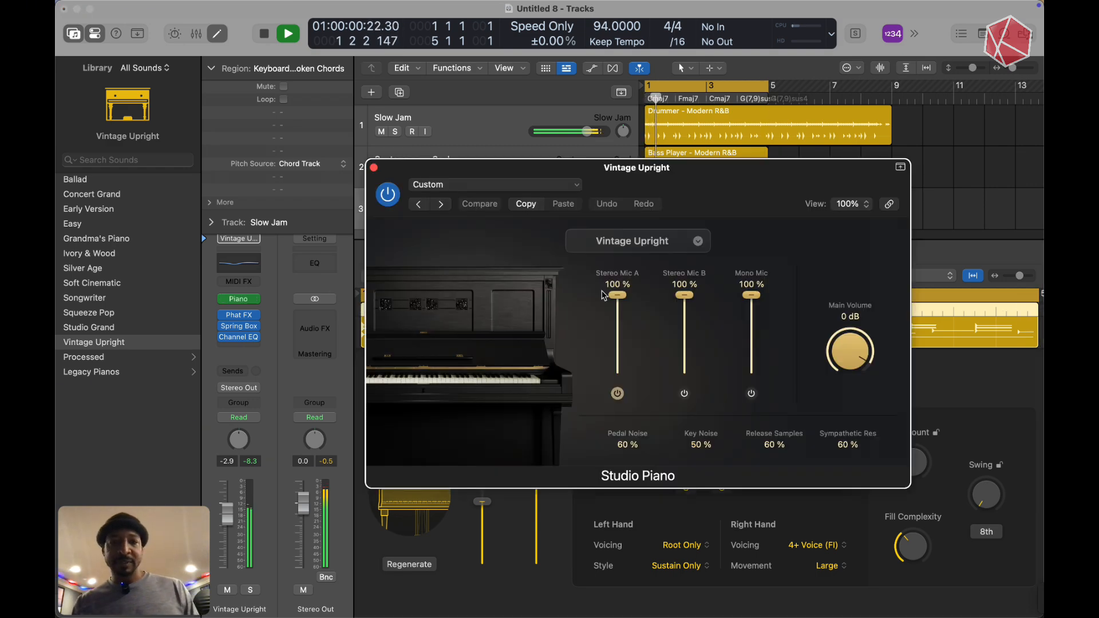
# Step: Load the Studio Grand - Noisy Mono setting in the Studio Piano instrument and stop playback
pyautogui.click(467, 189)
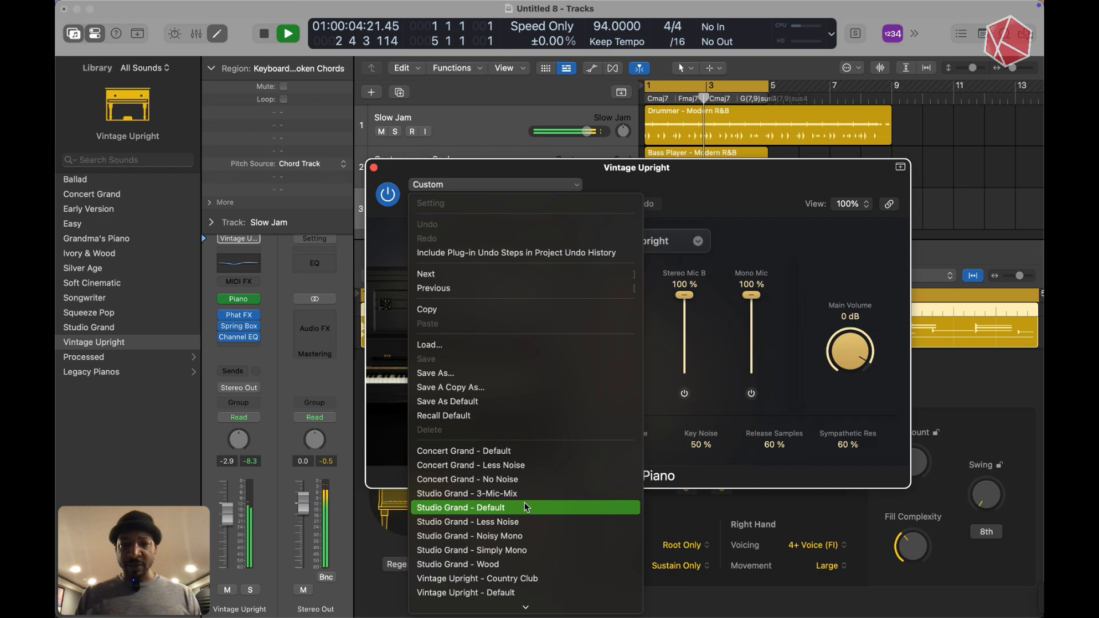
pyautogui.click(507, 537)
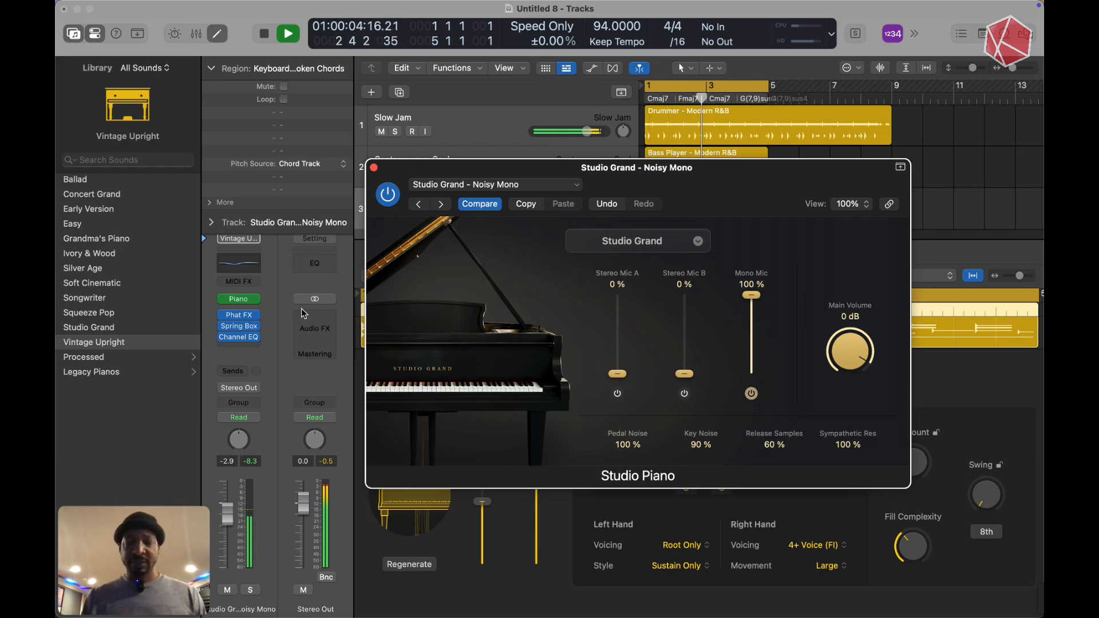
pyautogui.press('space')
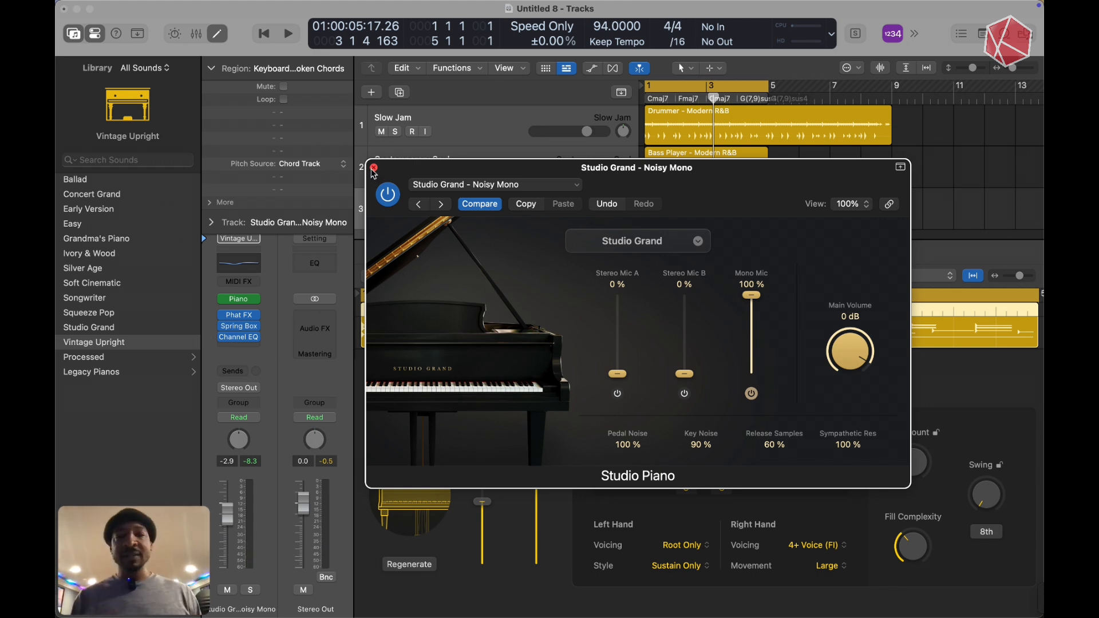
pyautogui.click(257, 300)
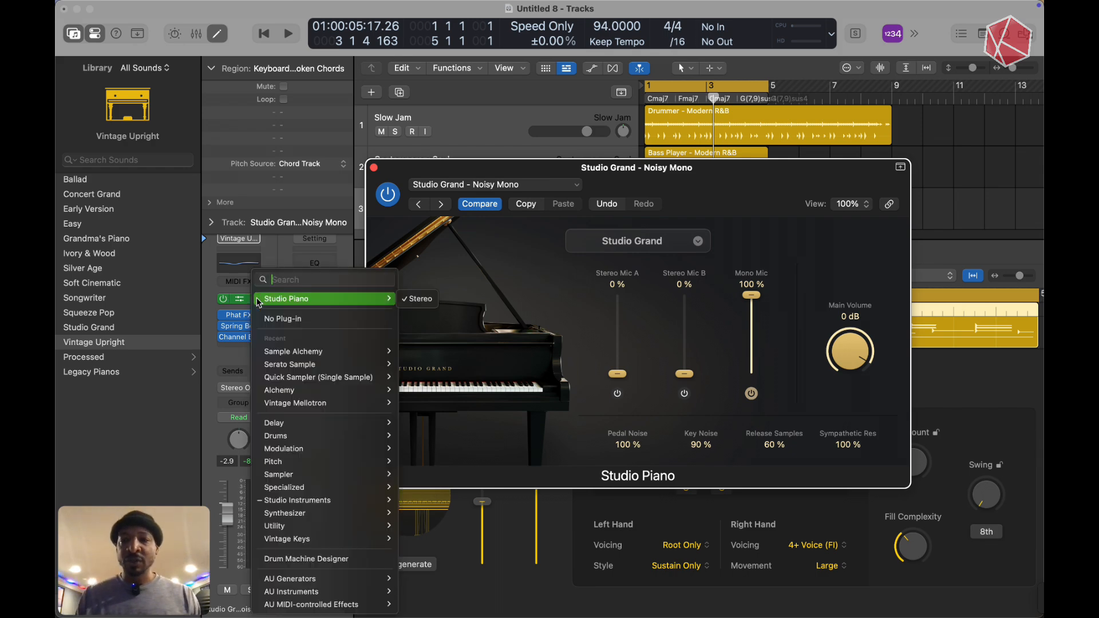
pyautogui.moveTo(312, 505)
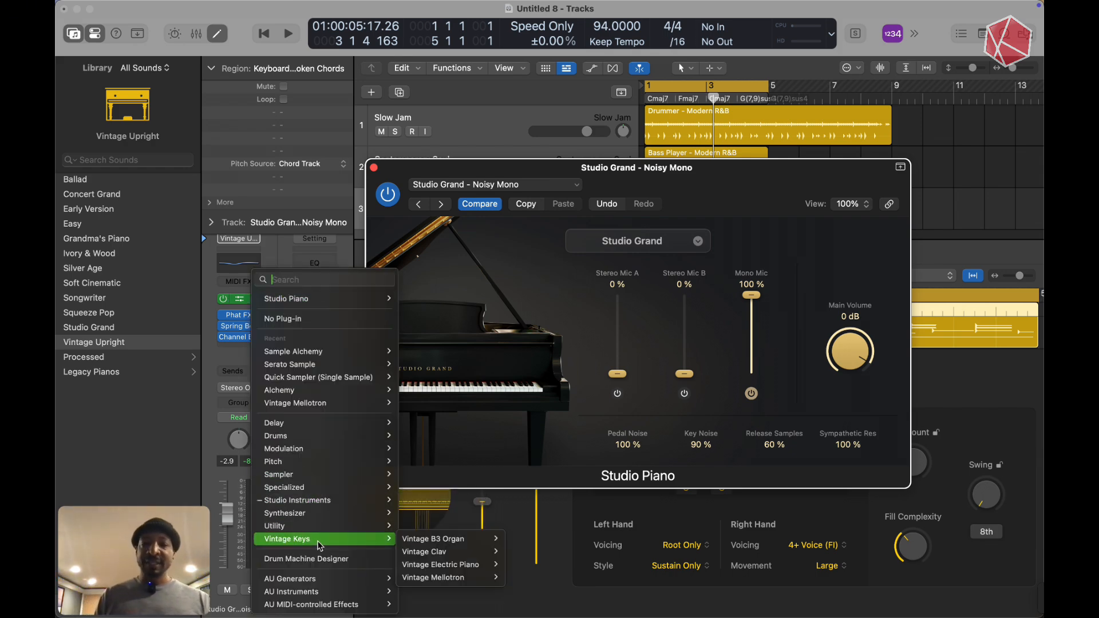
pyautogui.moveTo(343, 408)
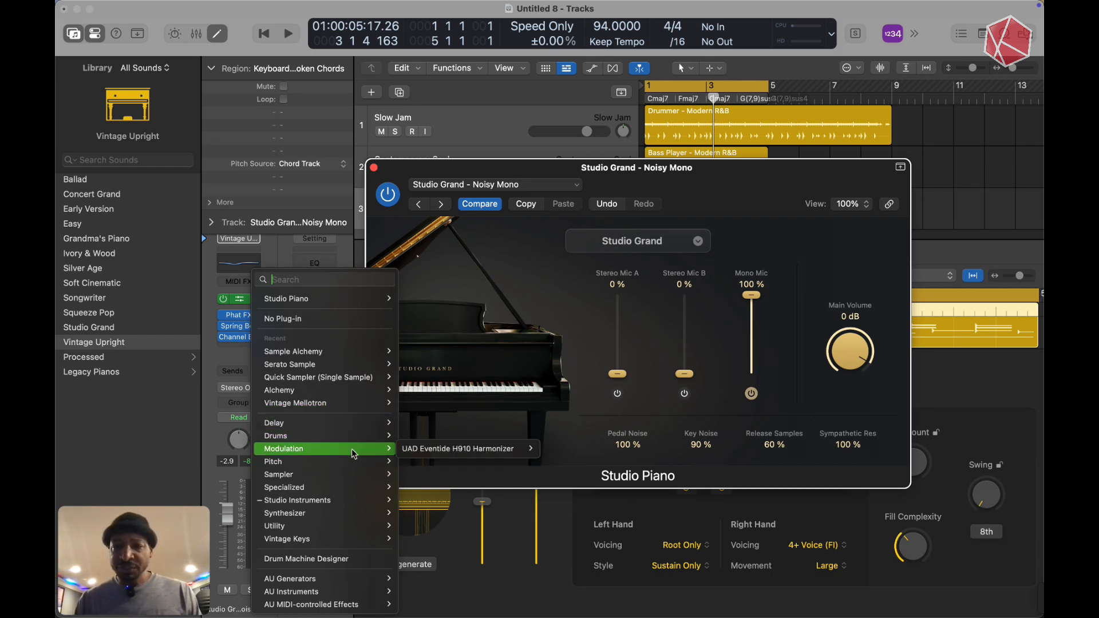
pyautogui.moveTo(353, 476)
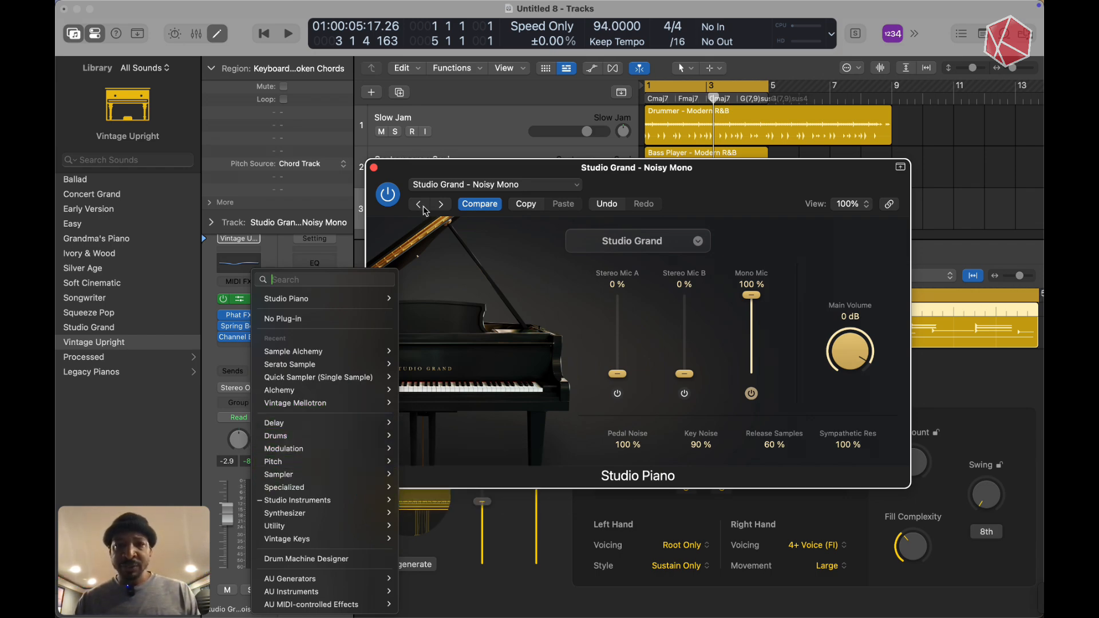
# Step: Close the Studio Piano window and the Session Player editor, and start adding a new track
pyautogui.click(372, 166)
pyautogui.click(373, 167)
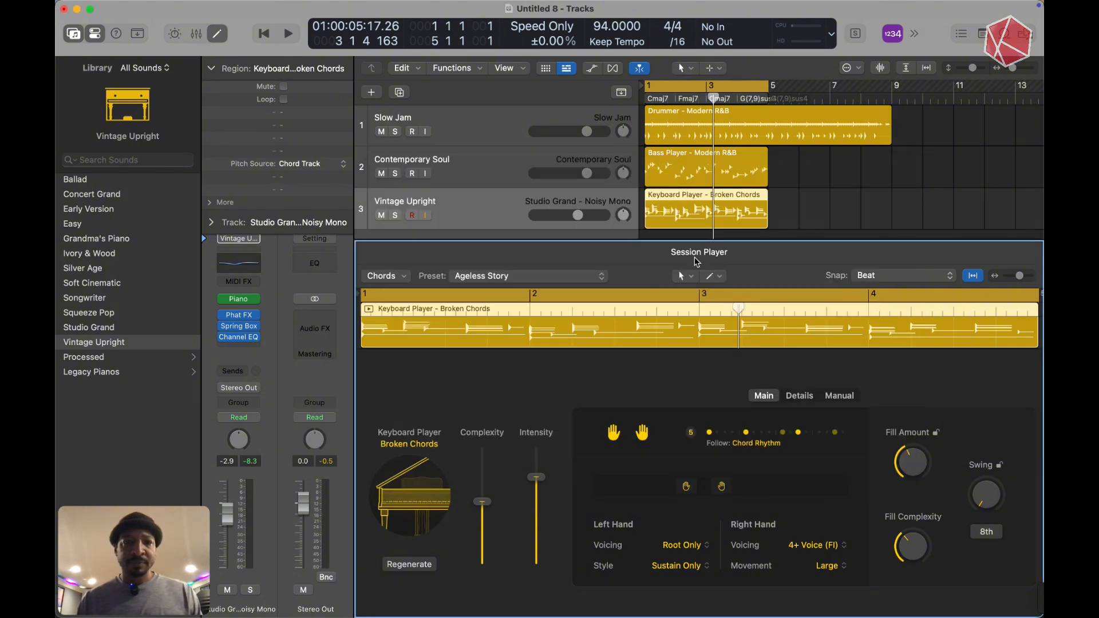
pyautogui.press('e')
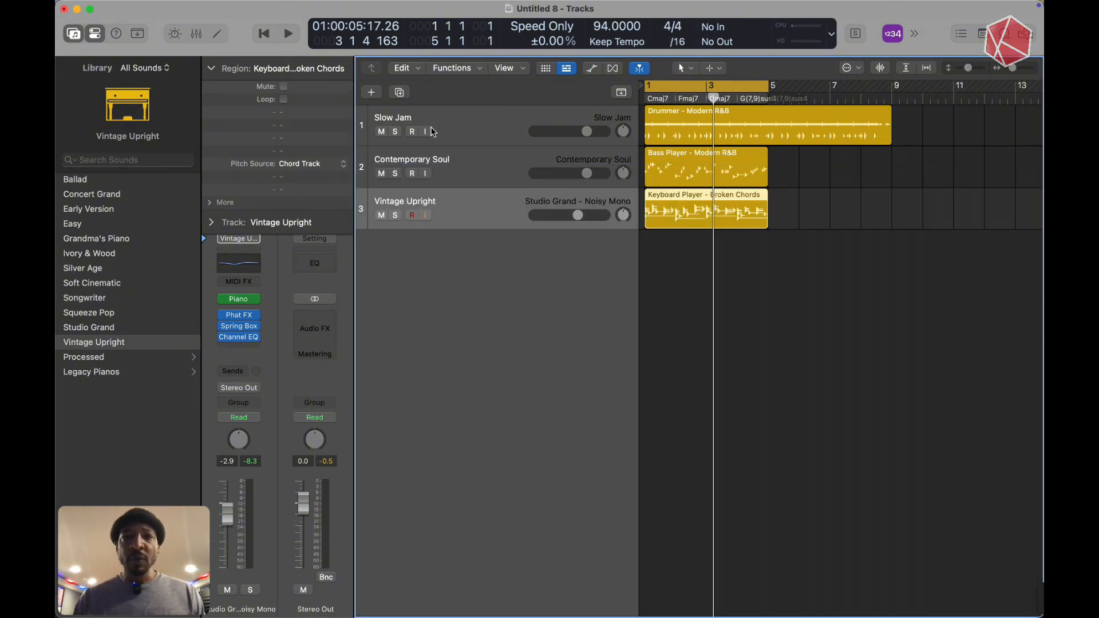
pyautogui.click(371, 93)
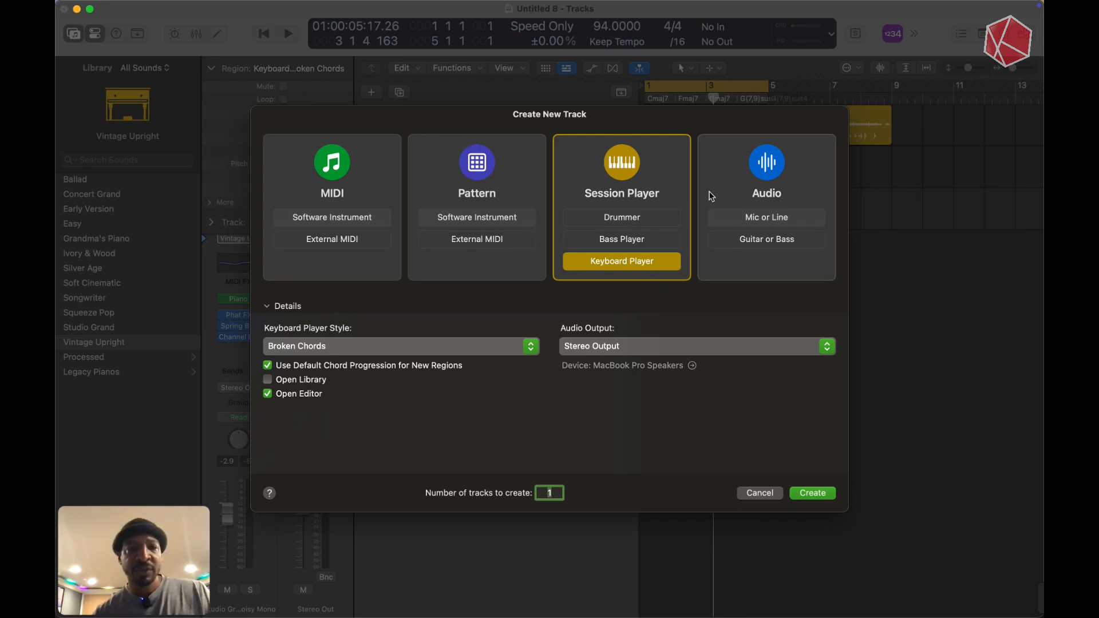
pyautogui.click(764, 187)
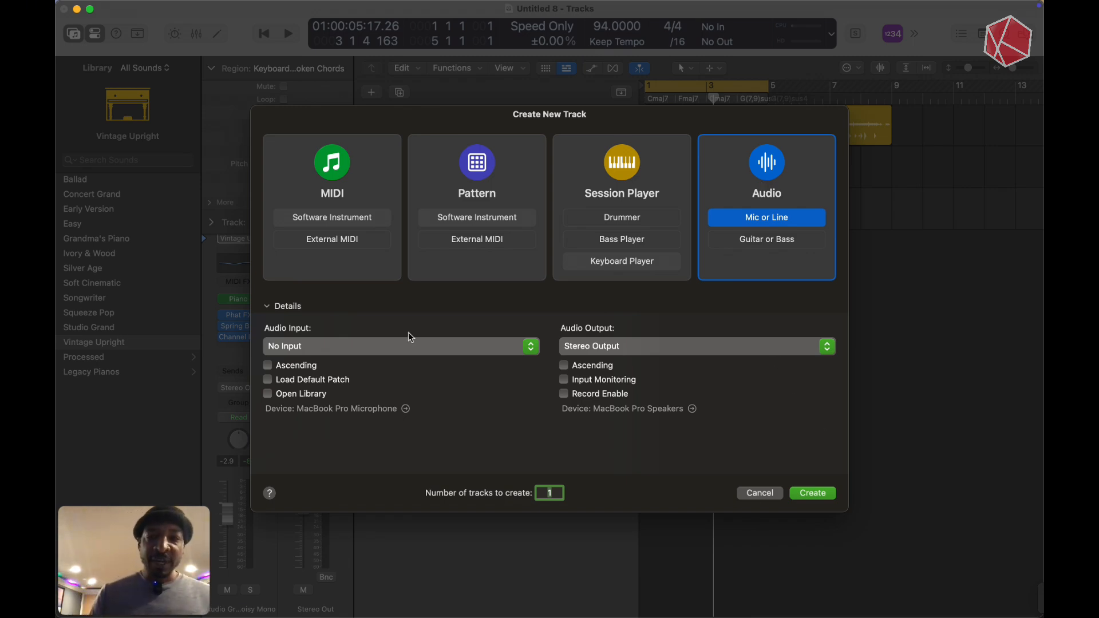
pyautogui.click(382, 352)
pyautogui.click(454, 371)
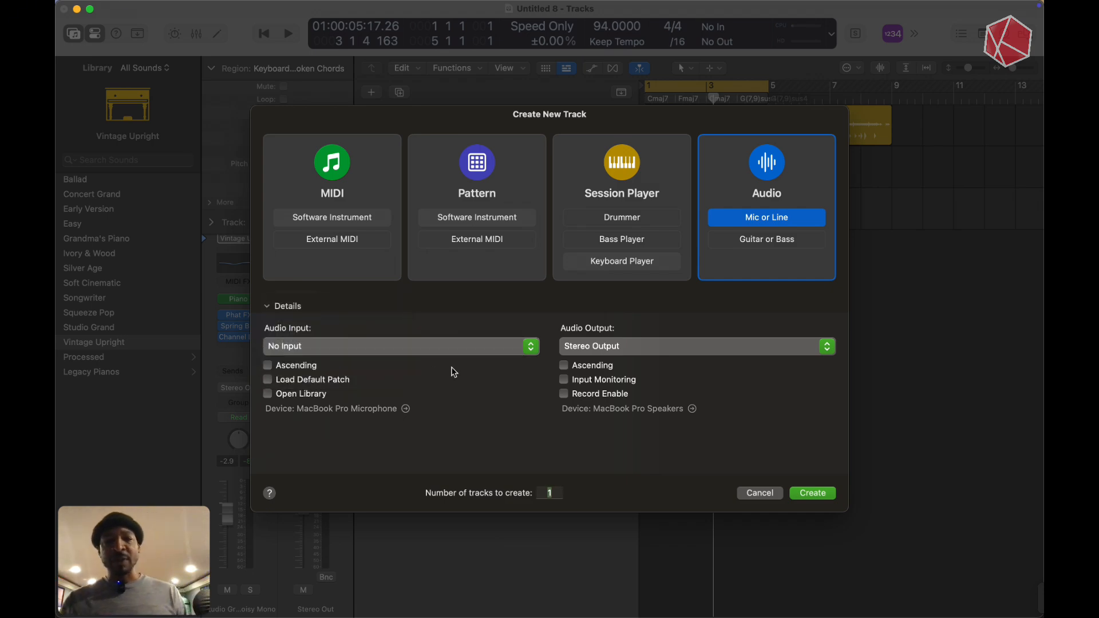
# Step: Create a Keyboard Player session track and change its style to Simple Pad with Change Patch left on
pyautogui.click(594, 189)
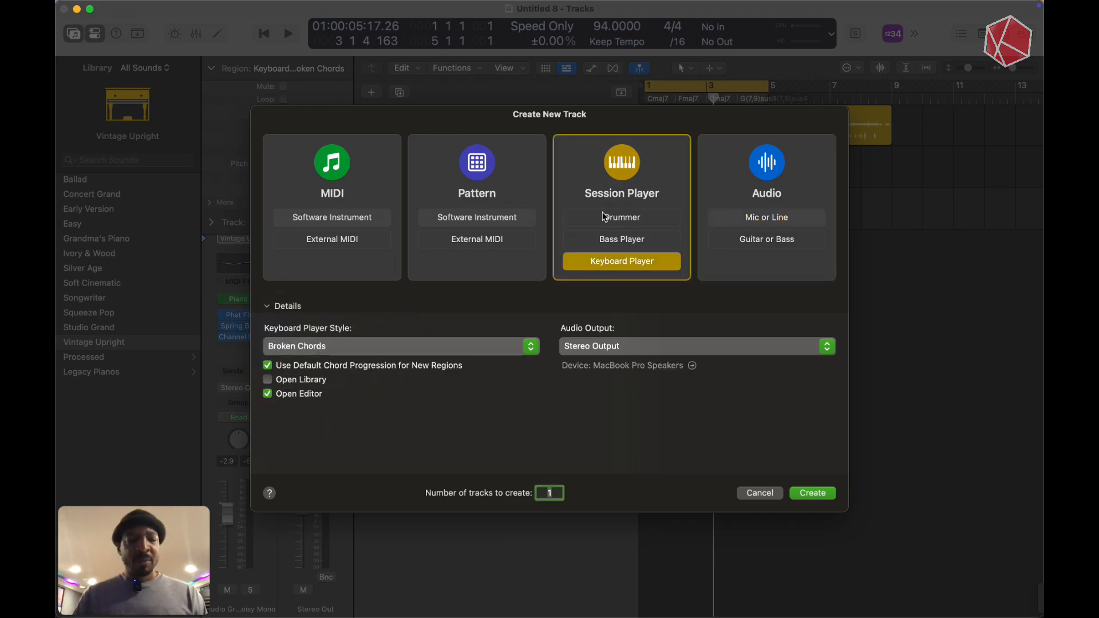
pyautogui.click(810, 495)
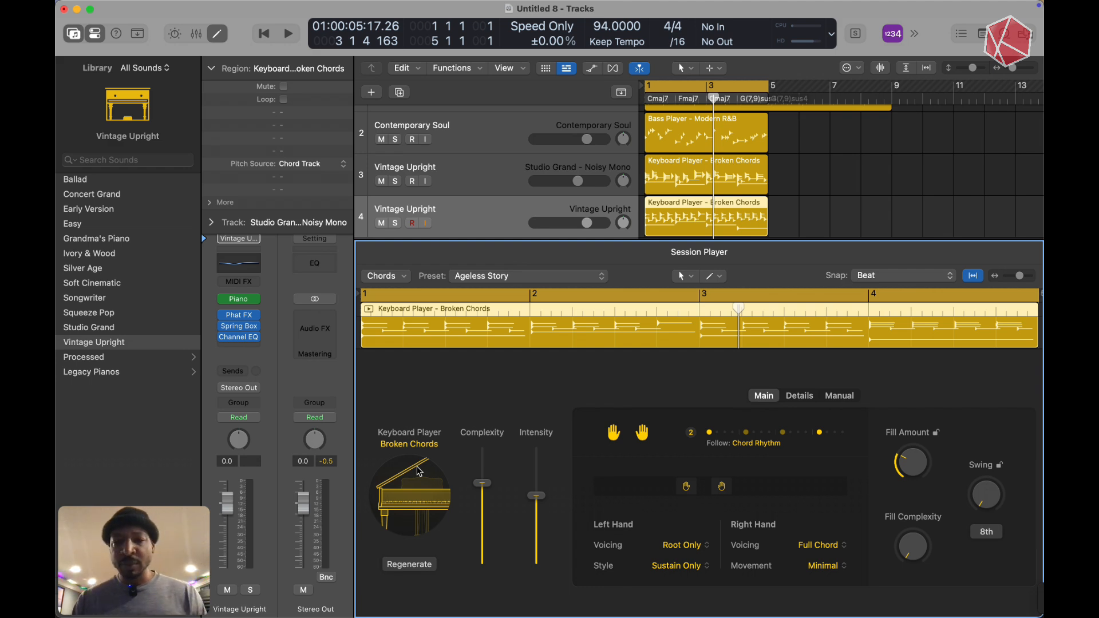
pyautogui.click(422, 445)
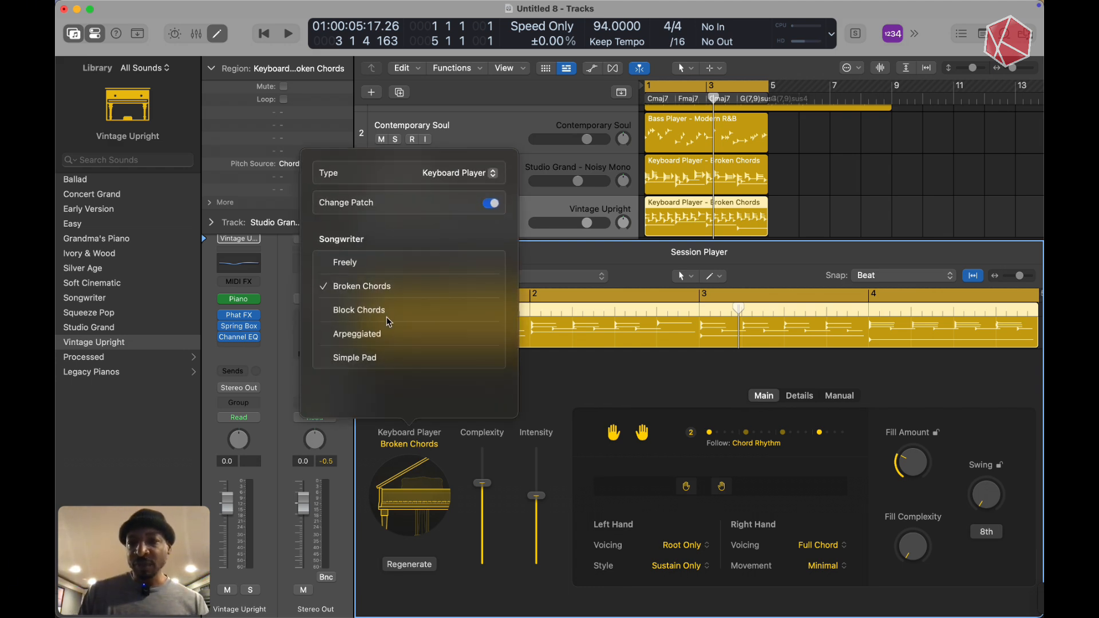
pyautogui.click(383, 359)
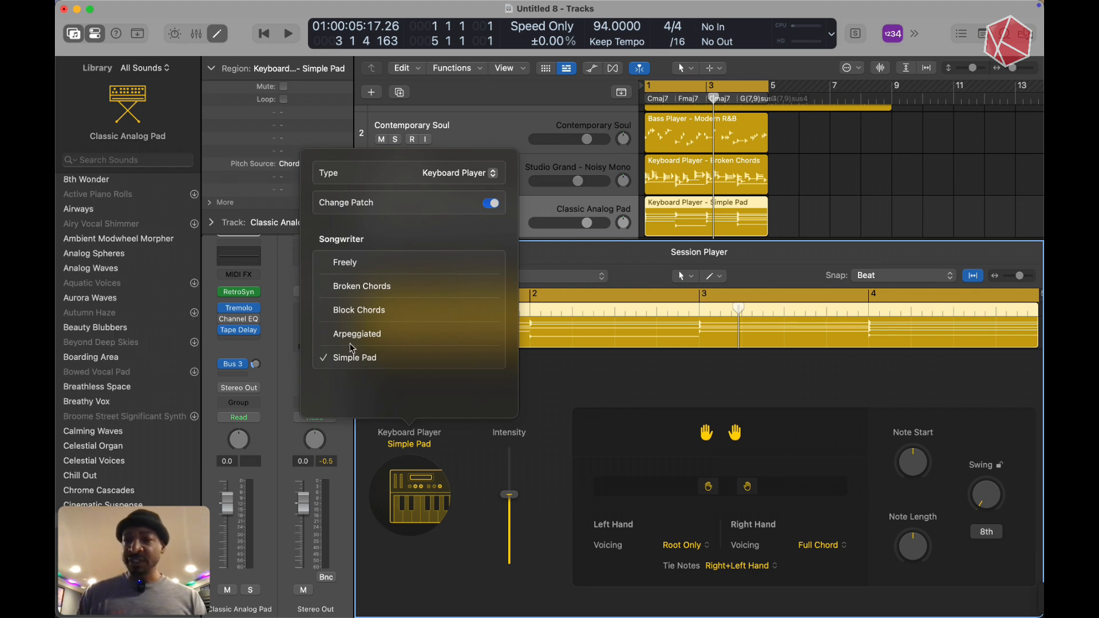
pyautogui.click(483, 476)
# Step: Lower the Simple Pad player's Intensity and, with the arrangement playing from the start, reduce the Classic Analog Pad track's volume to -7.8 dB
pyautogui.moveTo(510, 498); pyautogui.dragTo(510, 517)
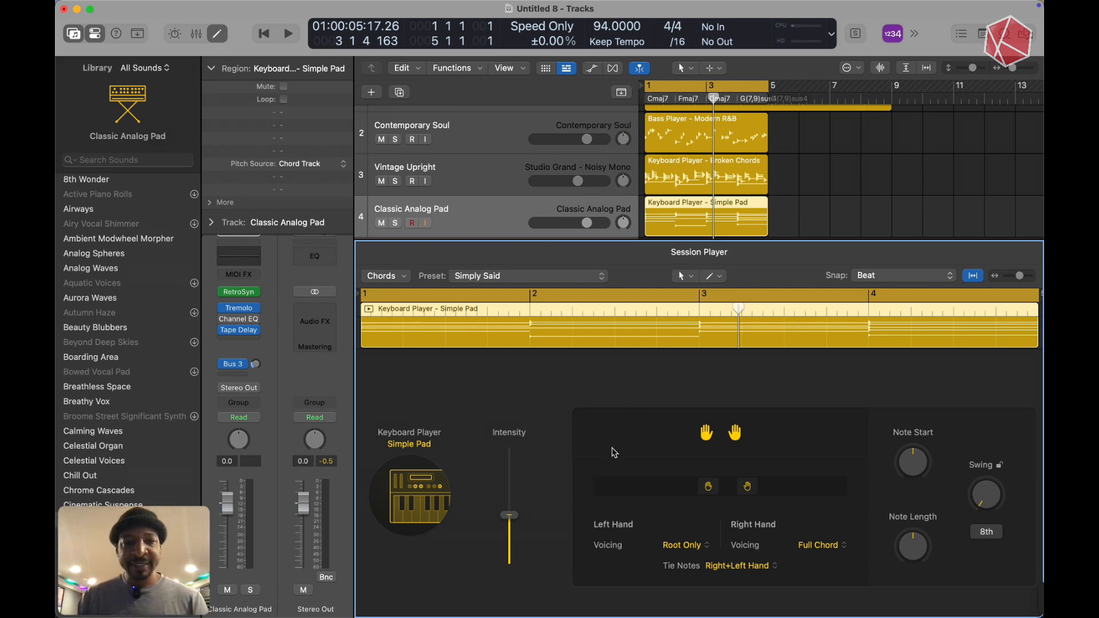
pyautogui.press('Return')
pyautogui.press('space')
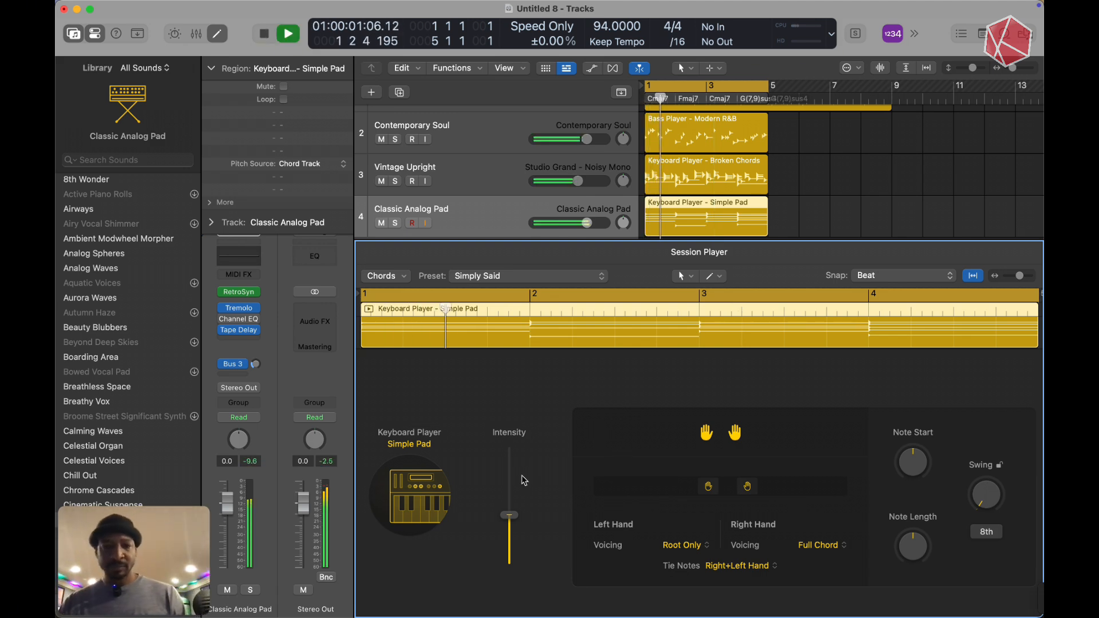
pyautogui.click(587, 224)
pyautogui.moveTo(587, 223); pyautogui.dragTo(565, 223)
# Step: Set the pad's right-hand Voicing to 2 Voice (Common Tone) and lower its Intensity slightly further
pyautogui.click(837, 547)
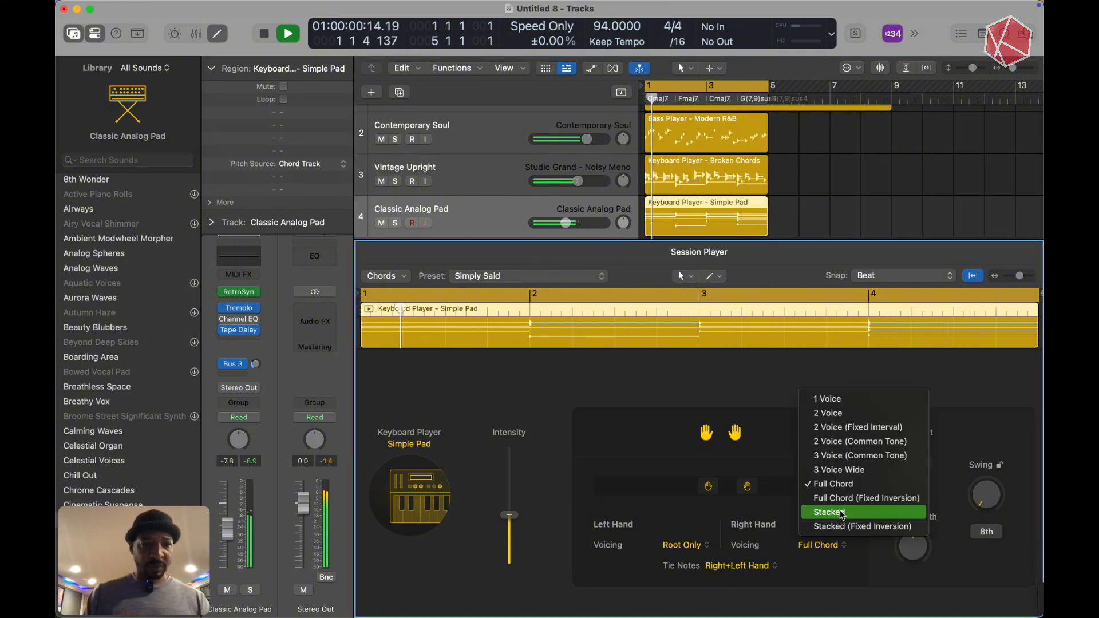
pyautogui.click(843, 441)
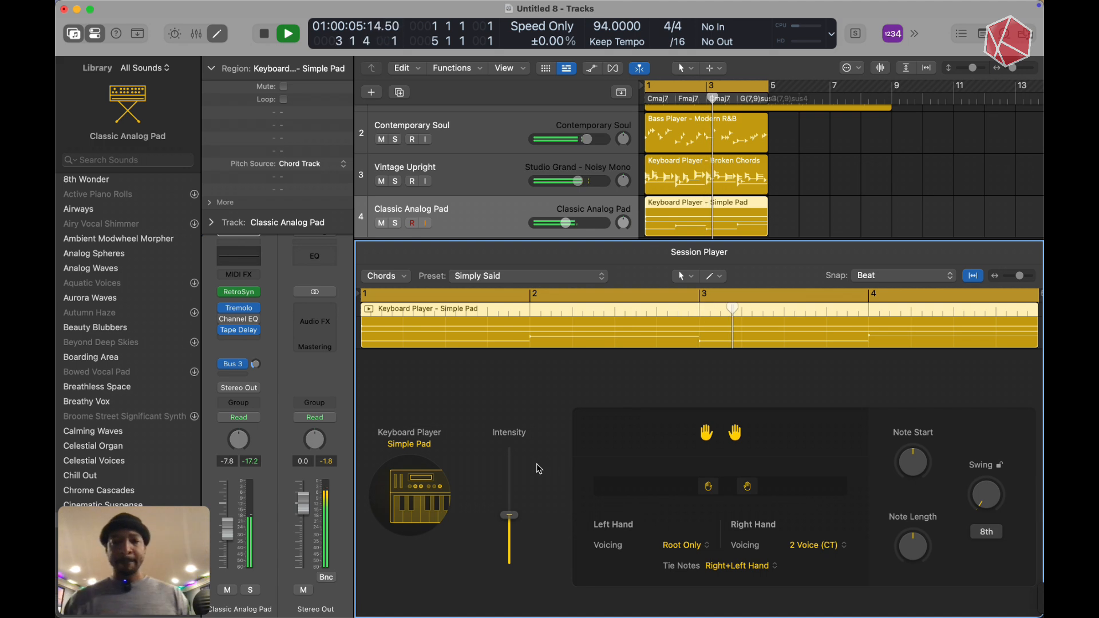
pyautogui.moveTo(509, 525); pyautogui.dragTo(509, 531)
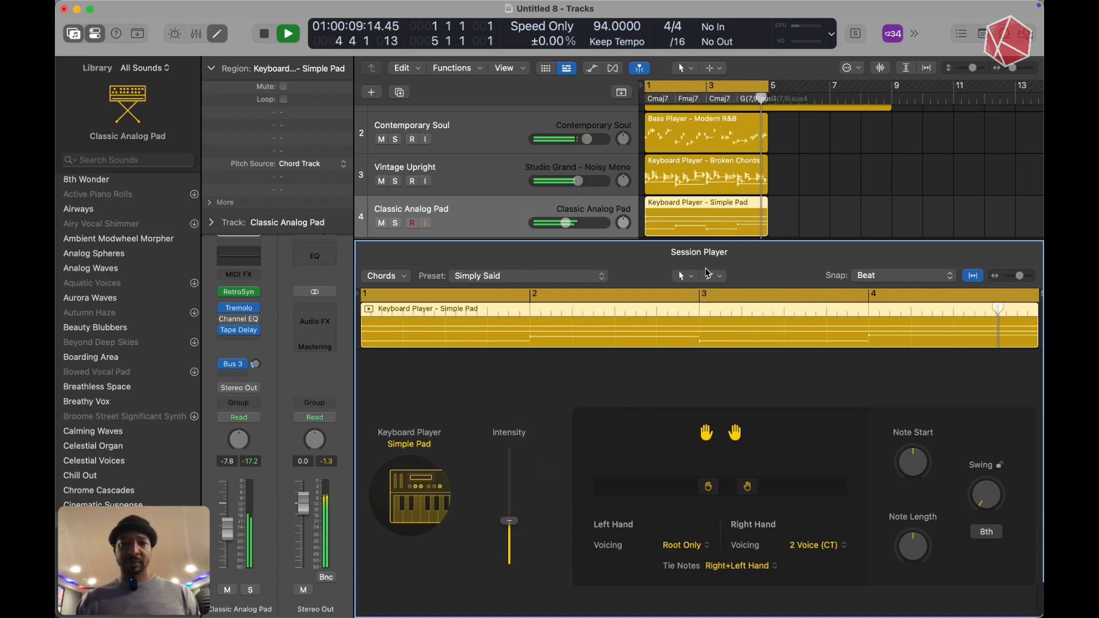
# Step: Open the Classic Analog Pad track's Channel EQ, stop playback and turn the EQ on
pyautogui.click(245, 256)
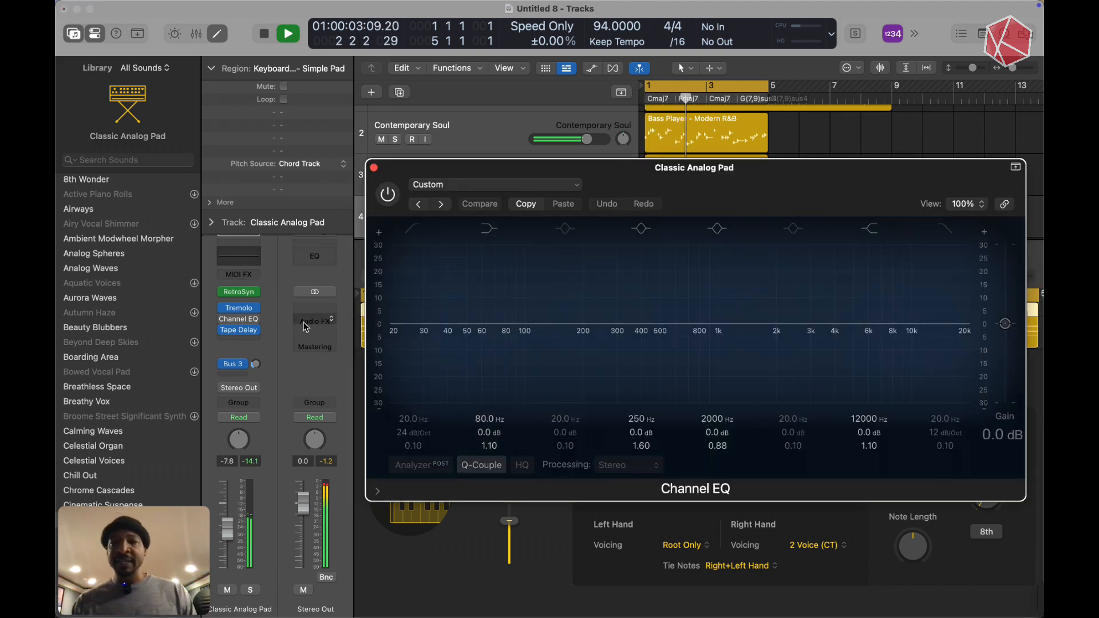
pyautogui.press('space')
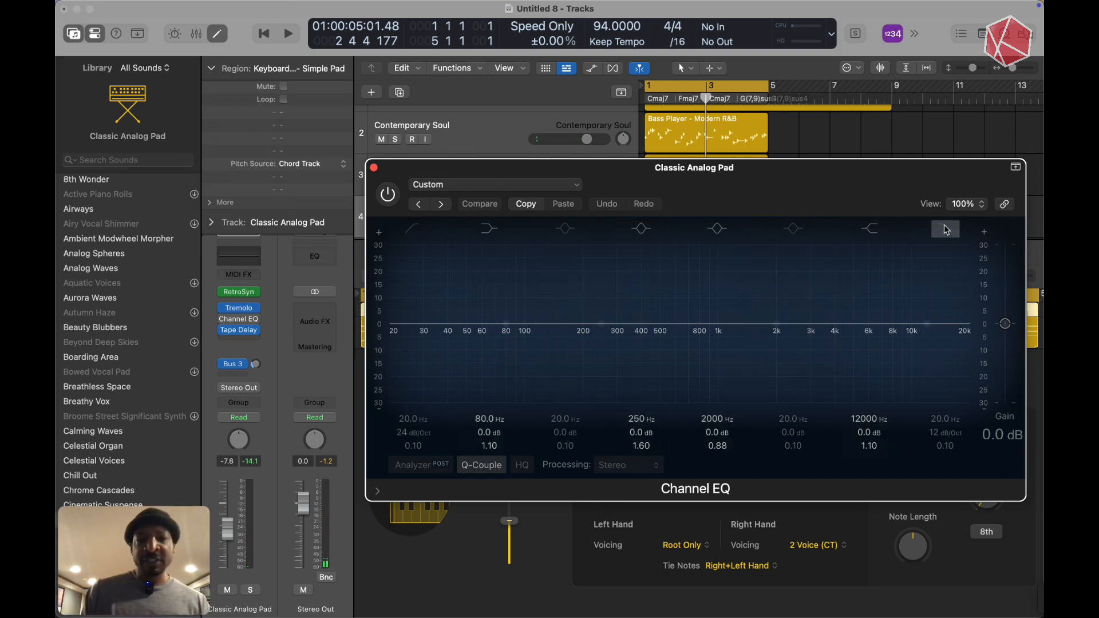
pyautogui.click(388, 195)
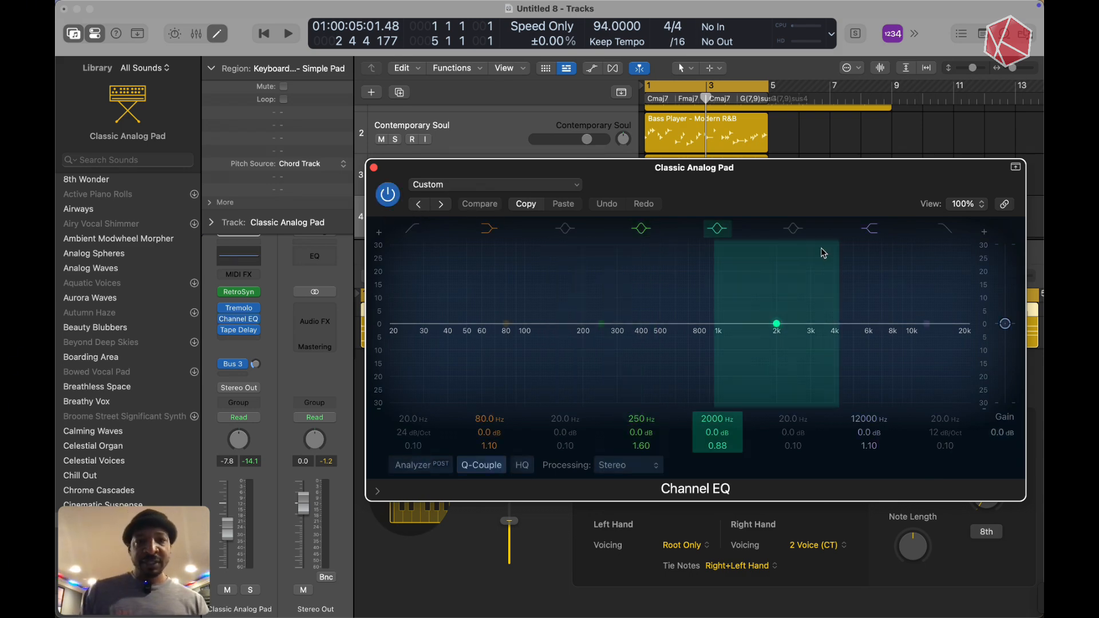
pyautogui.click(943, 230)
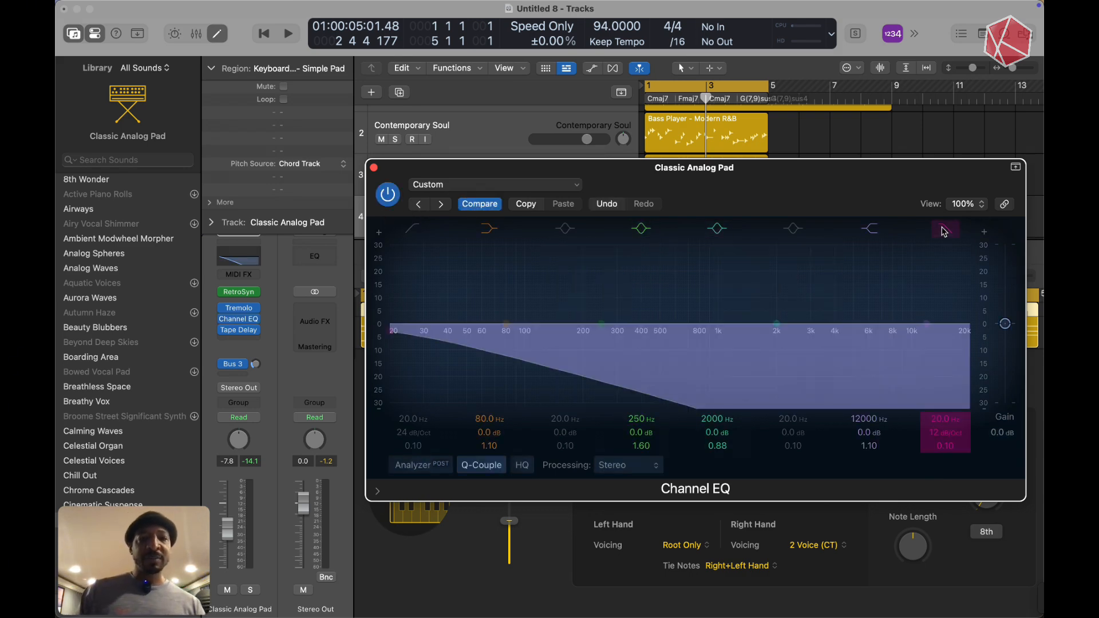
pyautogui.click(440, 204)
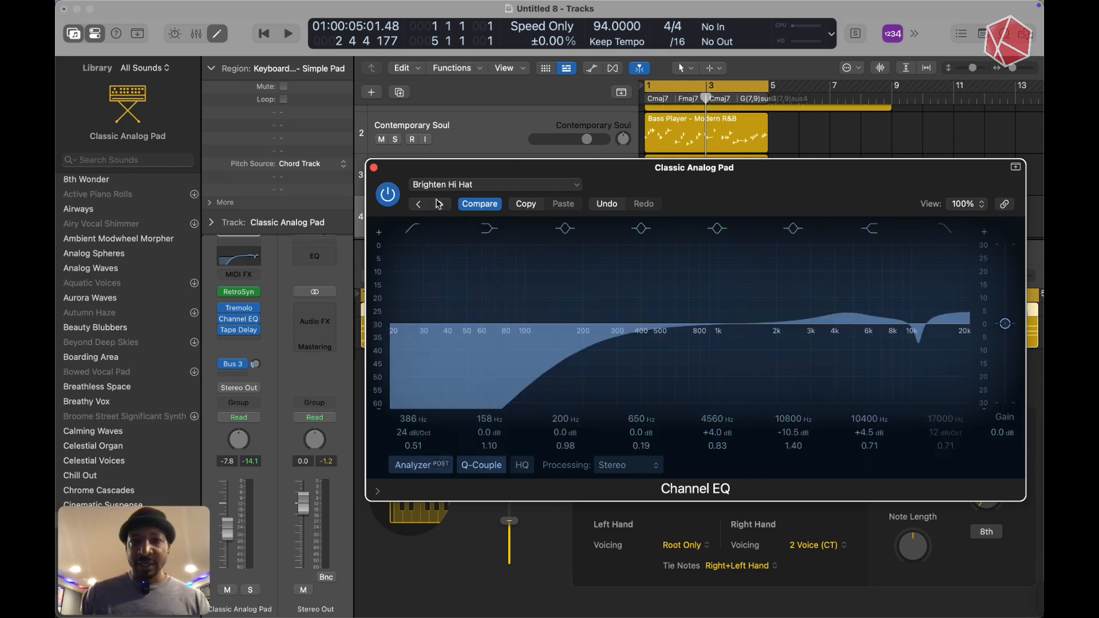
pyautogui.click(421, 204)
# Step: During playback, recall the Channel EQ's default setting and enable its high-cut band at 1880 Hz
pyautogui.press('space')
pyautogui.click(435, 184)
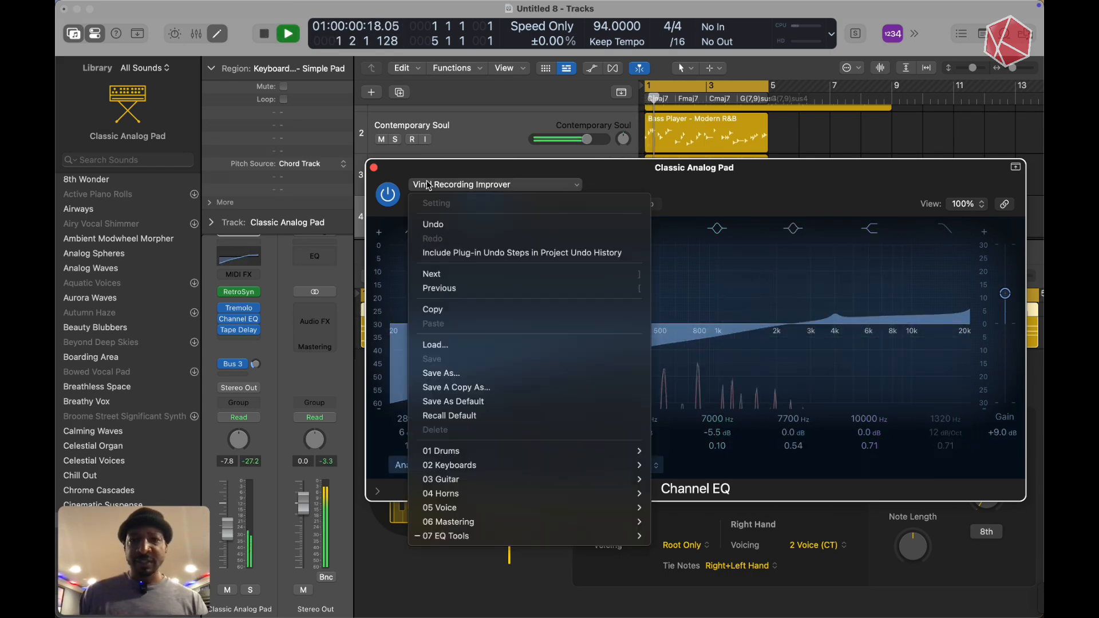
pyautogui.click(475, 415)
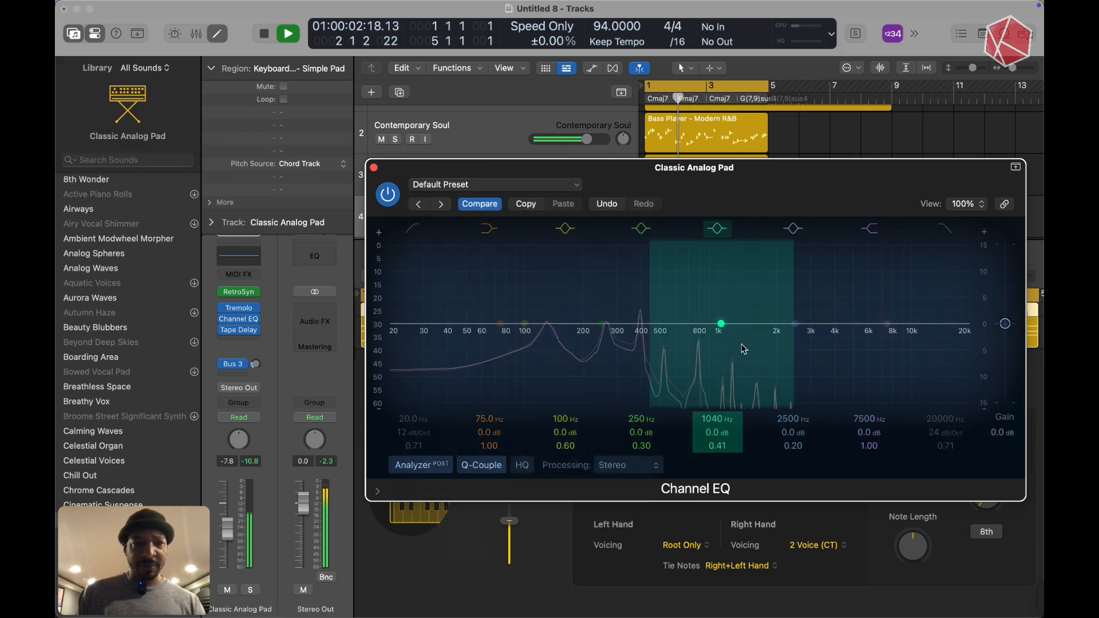
pyautogui.click(945, 229)
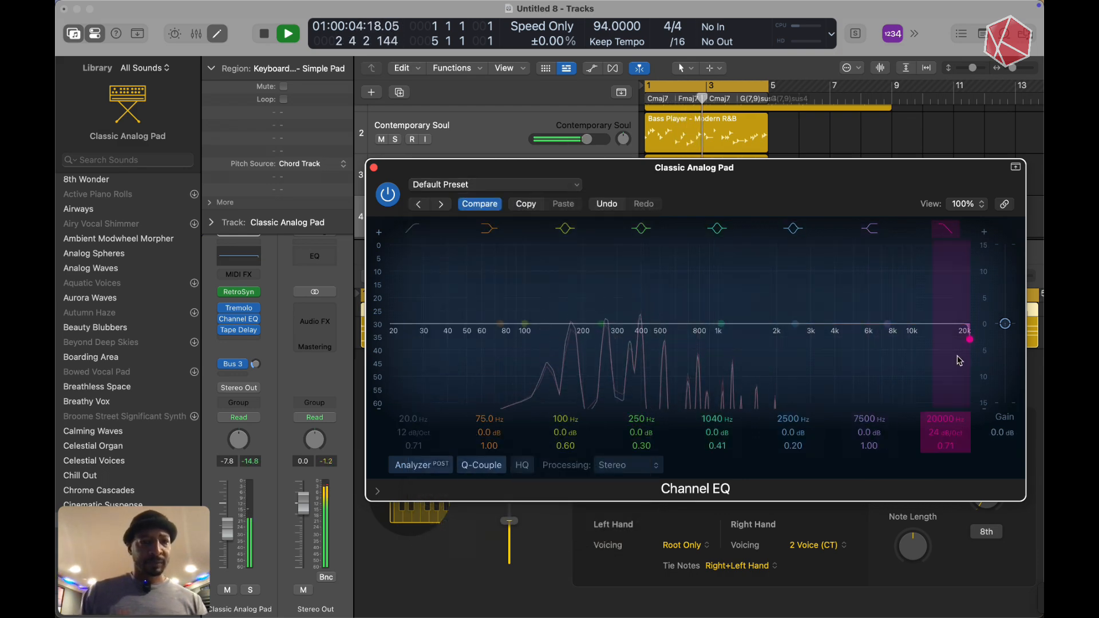
pyautogui.moveTo(969, 341); pyautogui.dragTo(777, 322)
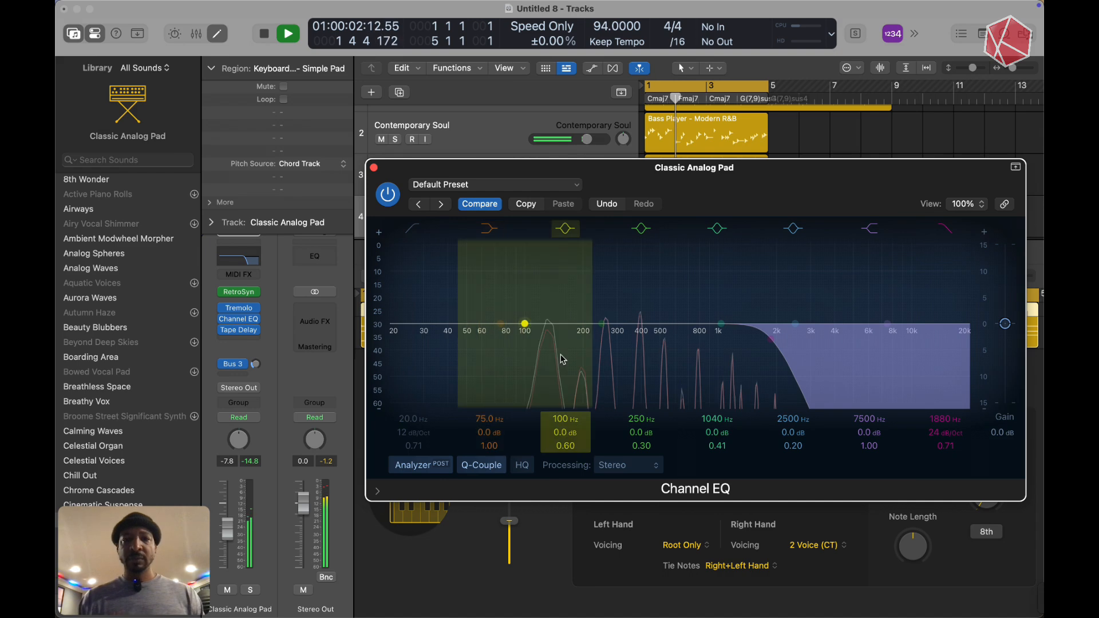
# Step: Close the Channel EQ window, stop playback and hide the Session Player editor
pyautogui.click(374, 168)
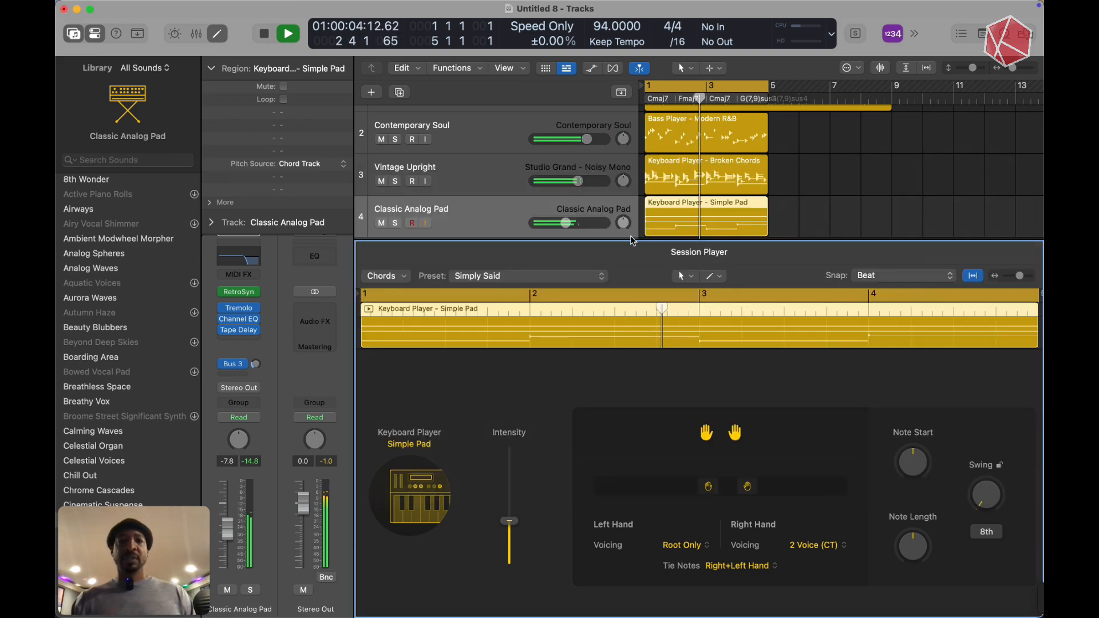
pyautogui.press('space')
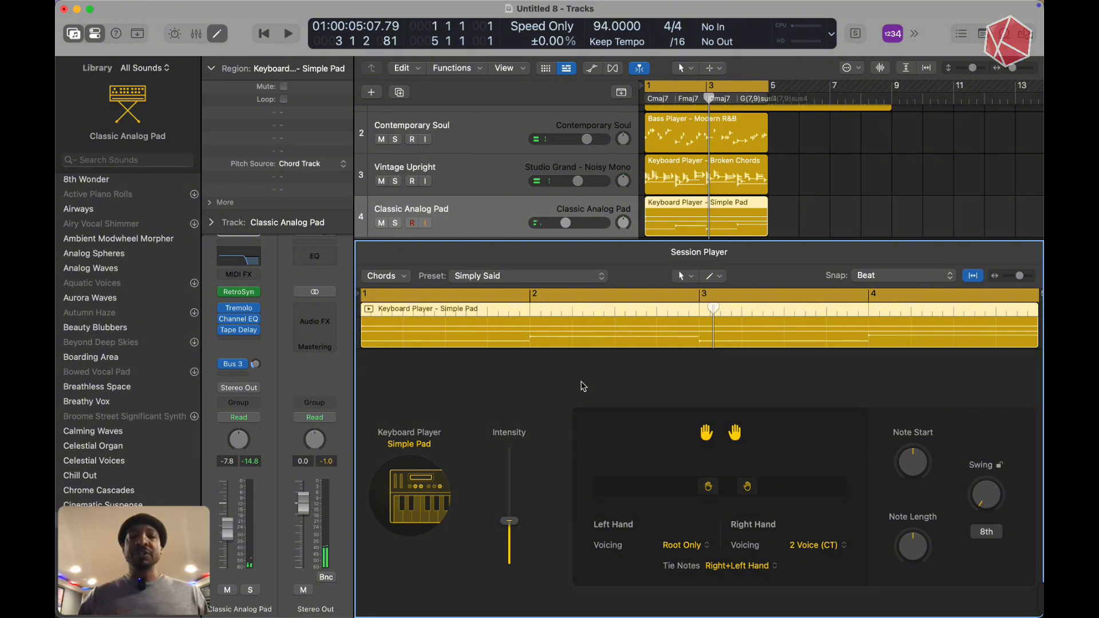
pyautogui.press('e')
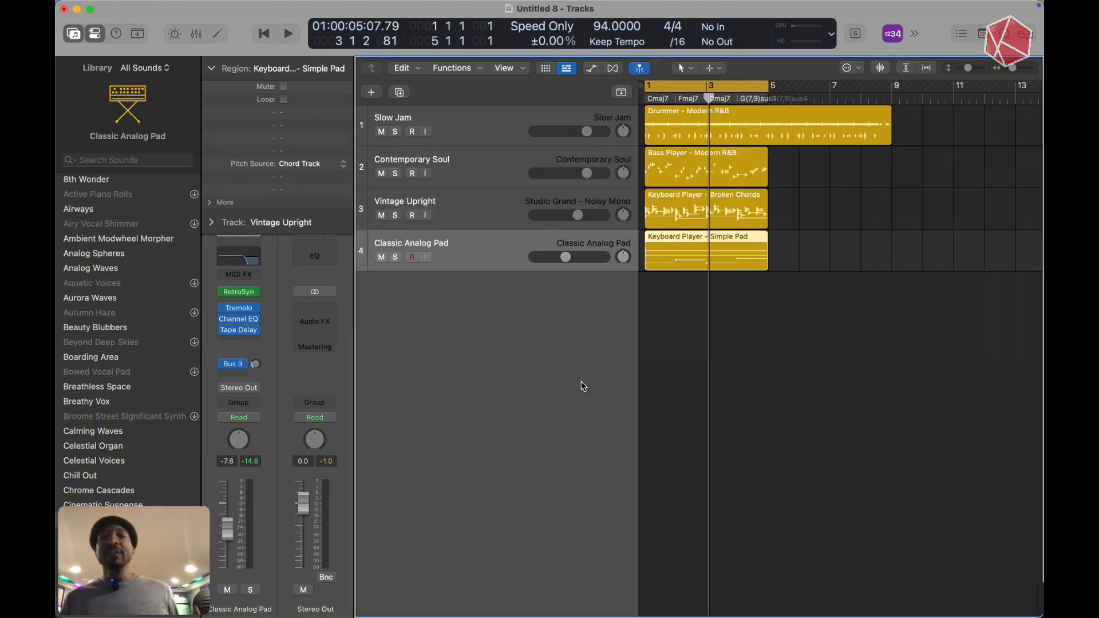